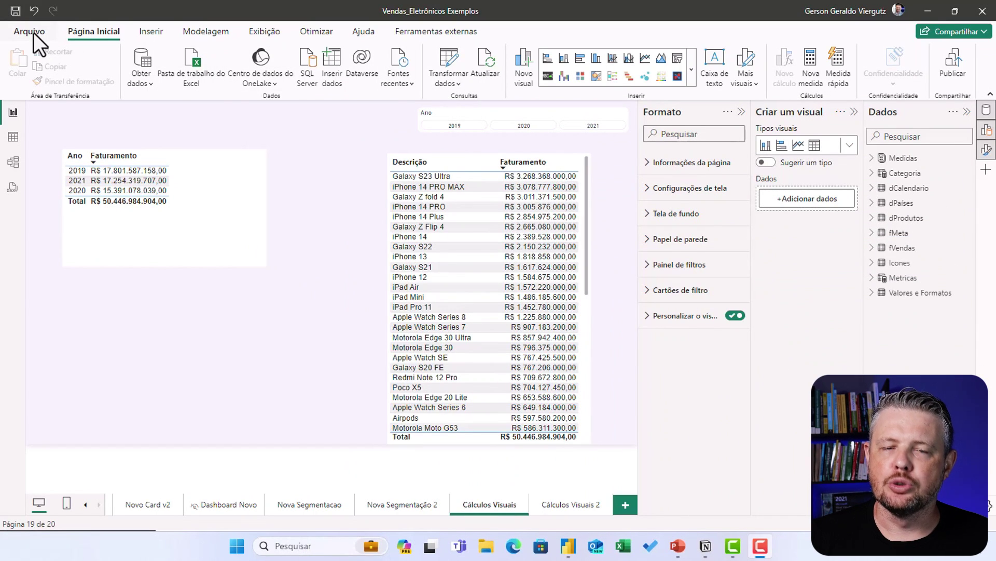
Review the preview features in the global options down to Cálculos visuais, and close the options without changing anything.
click(33, 32)
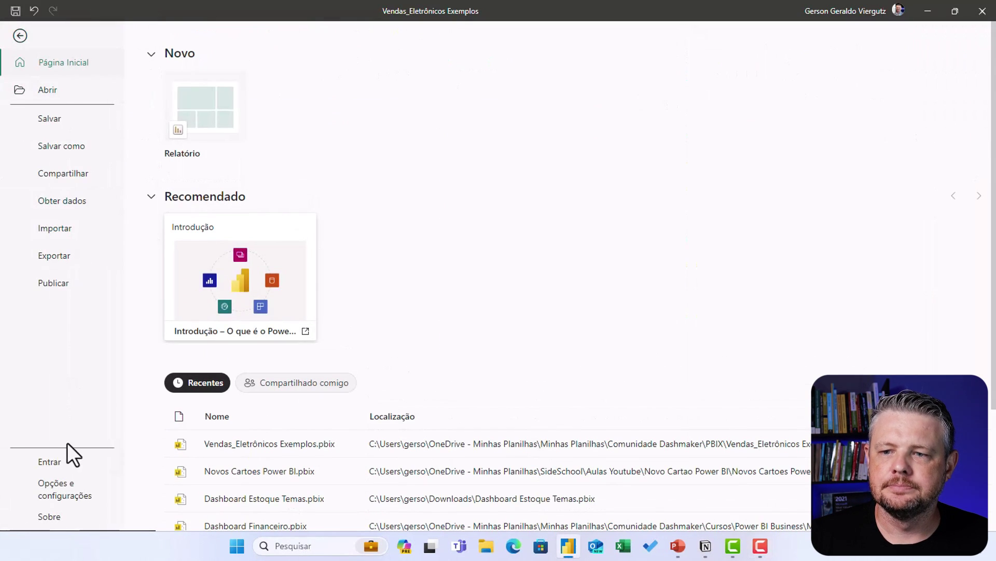
click(62, 488)
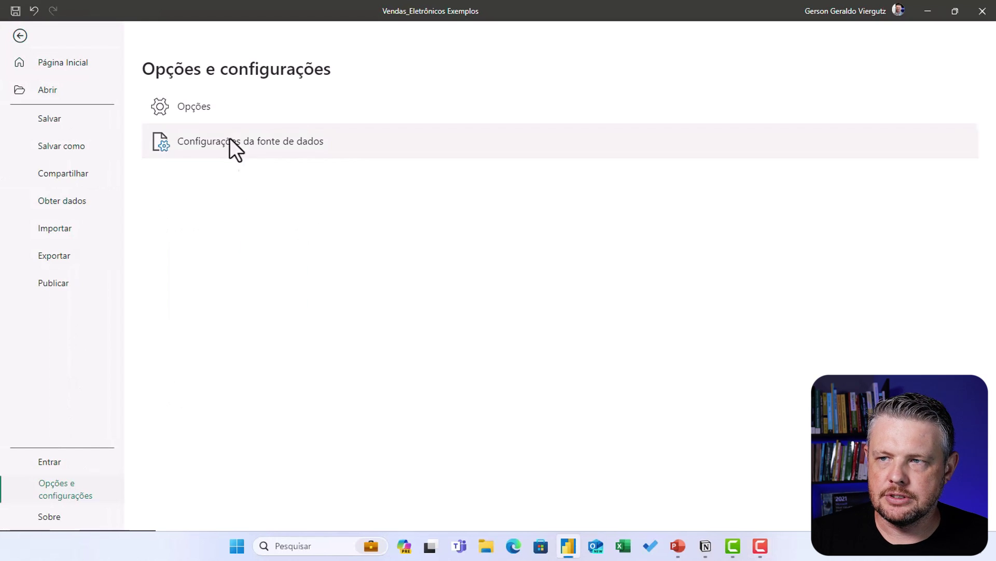
click(202, 105)
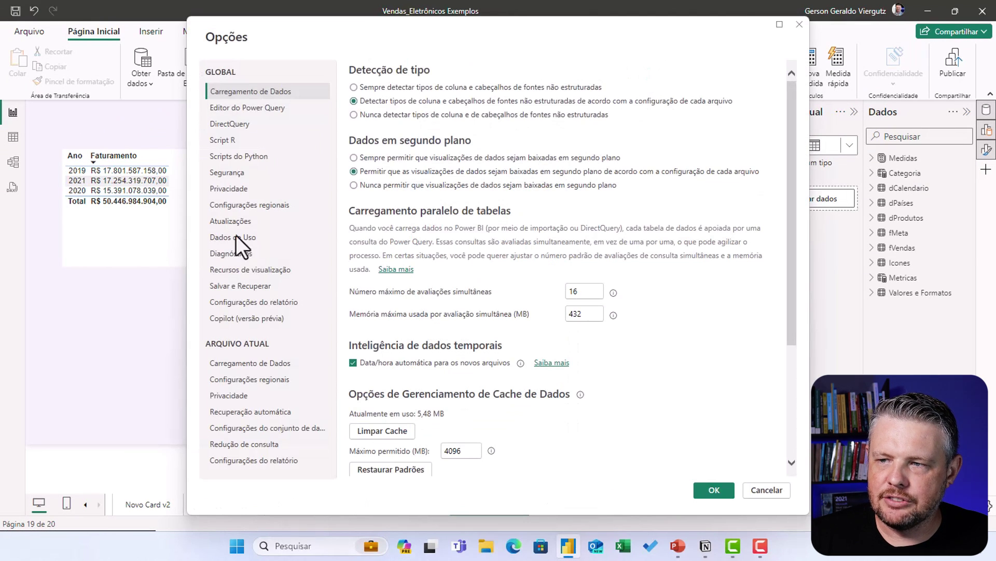
click(253, 270)
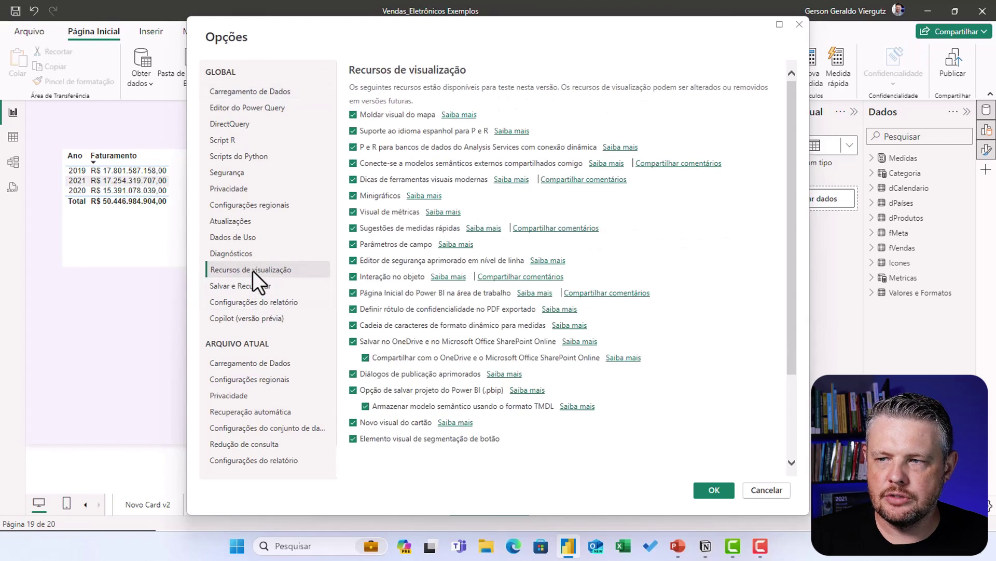
scroll(489, 280, down, 3)
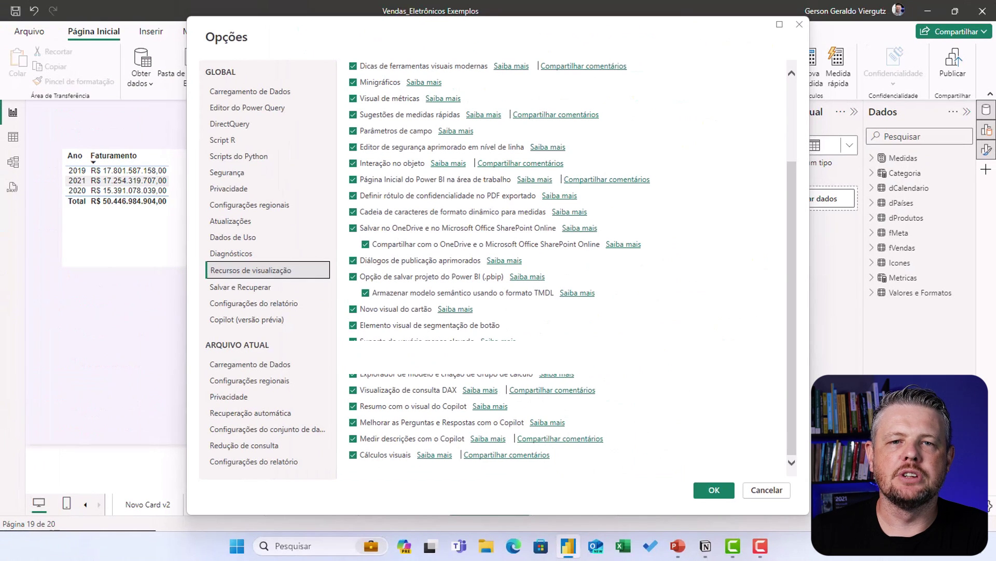
click(776, 496)
Check the installed program version in the product information and close it.
click(370, 36)
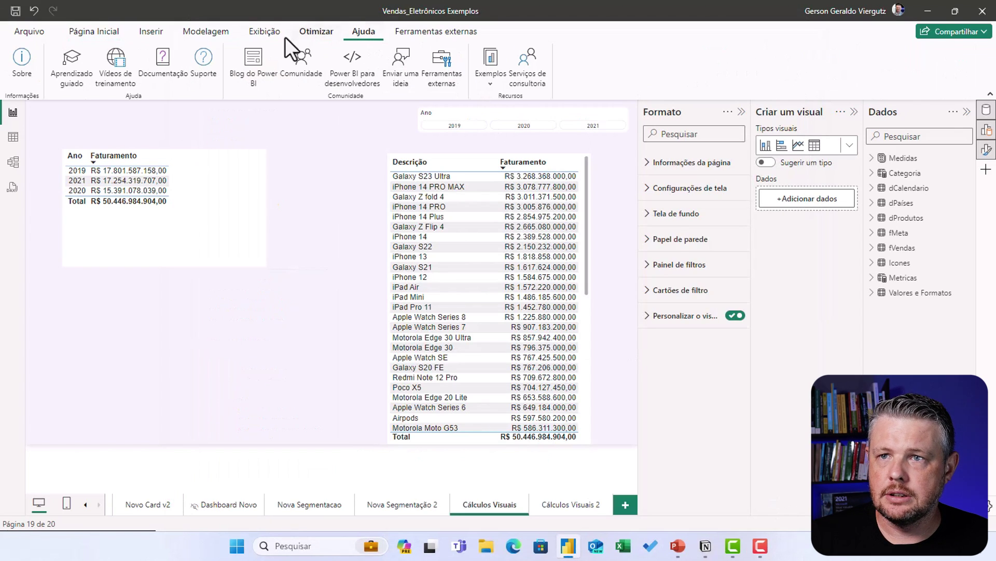
click(14, 67)
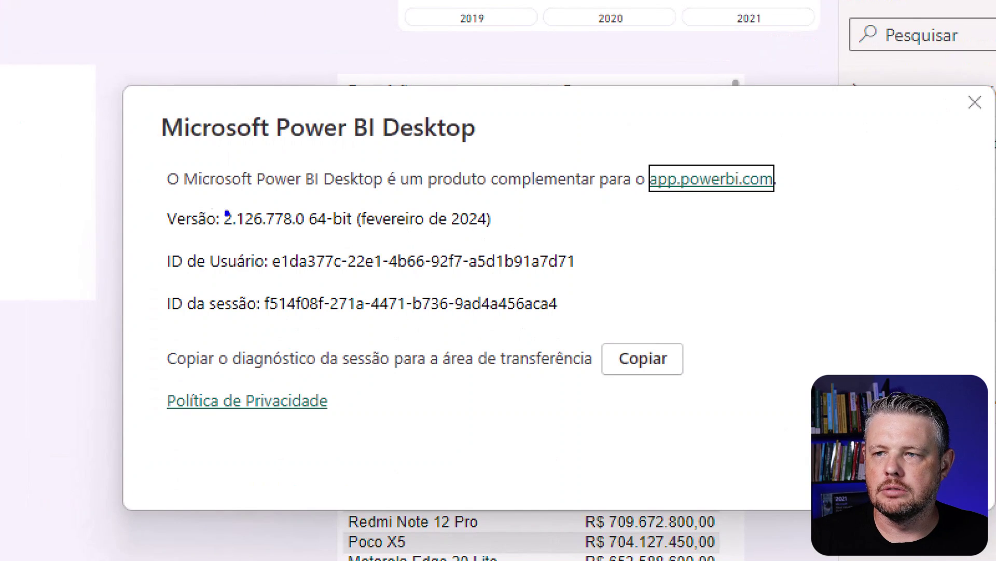
mouse_move(146, 193)
mouse_down()
mouse_move(456, 248)
mouse_move(518, 249)
mouse_up()
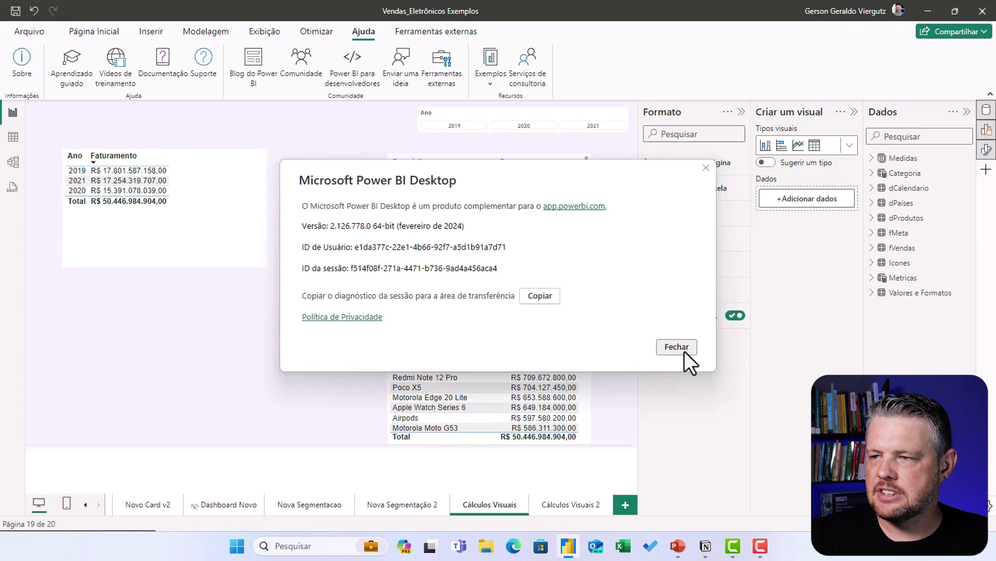
click(684, 351)
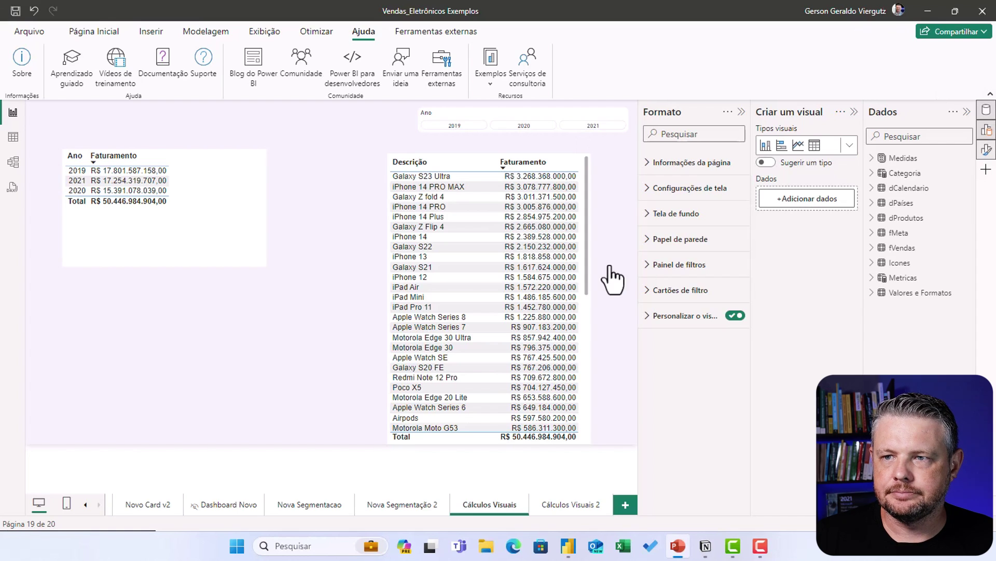
click(242, 198)
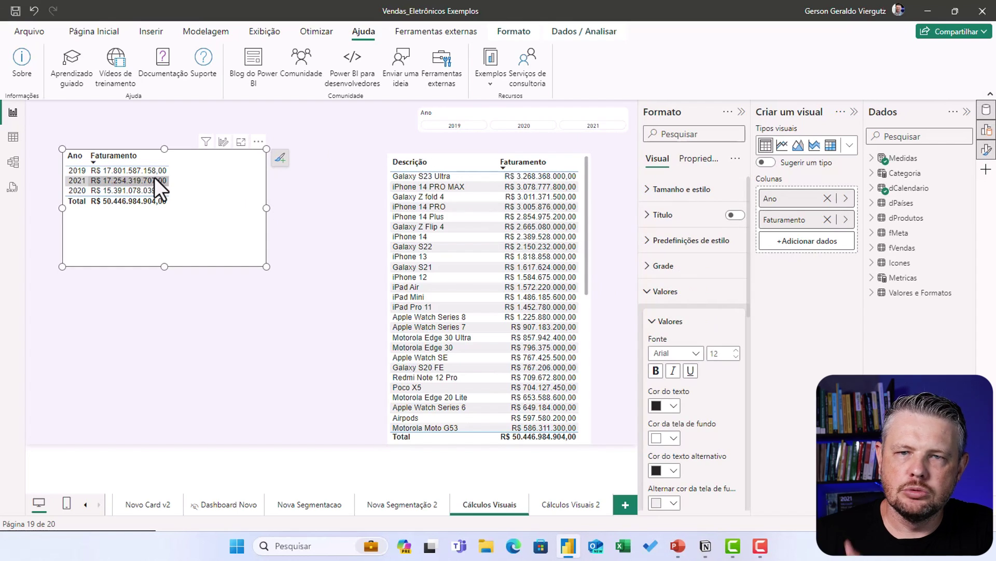
click(98, 36)
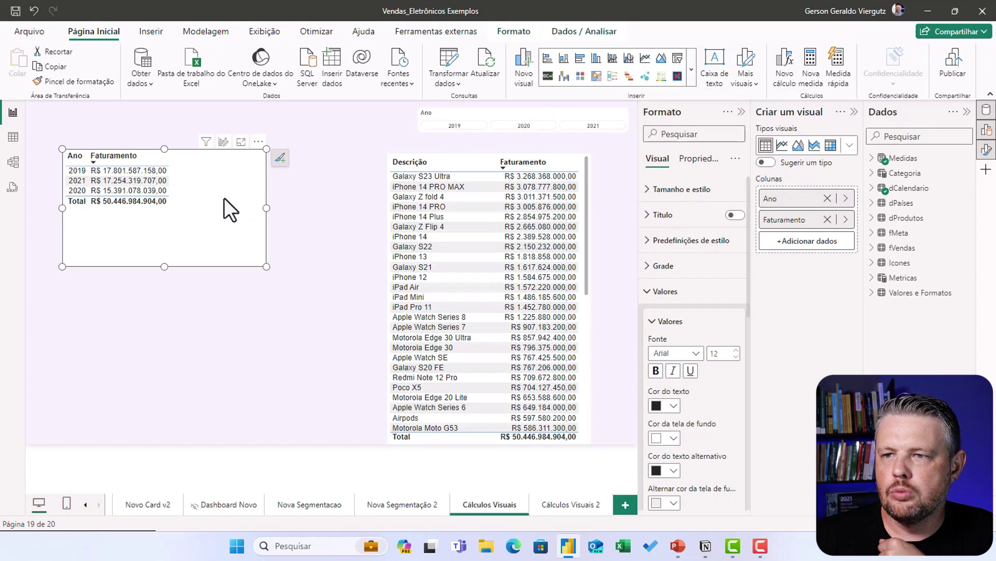
right_click(218, 193)
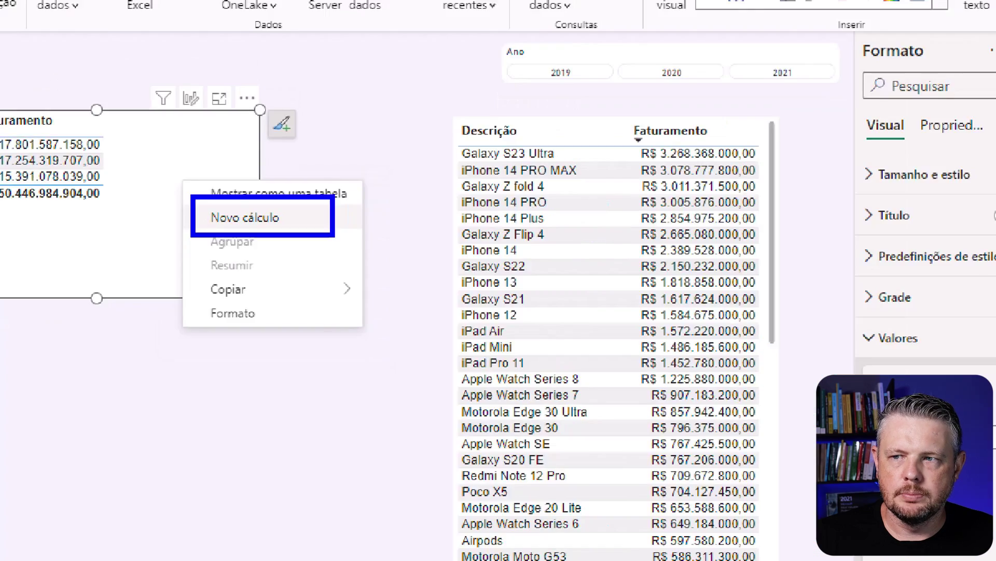
click(276, 218)
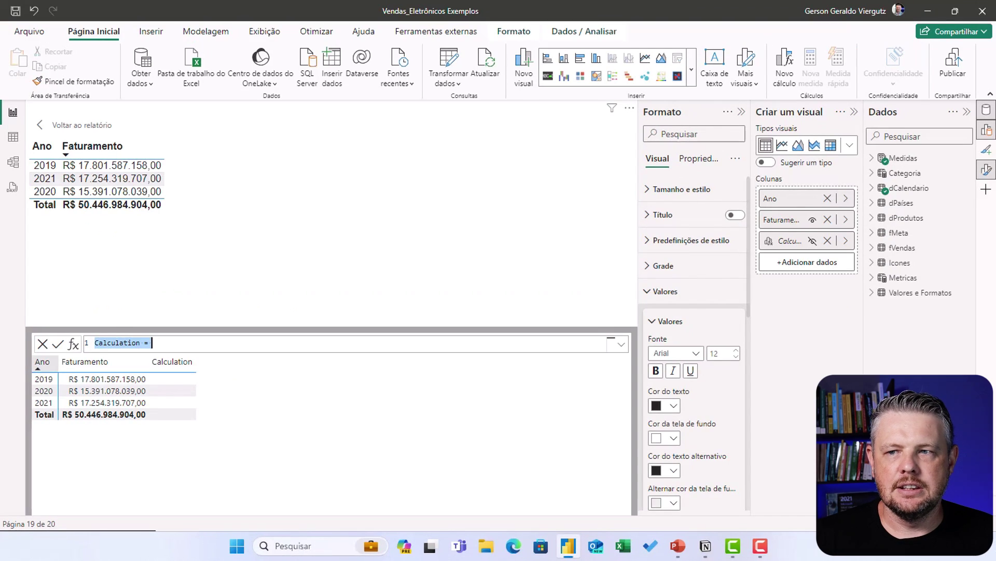
click(74, 129)
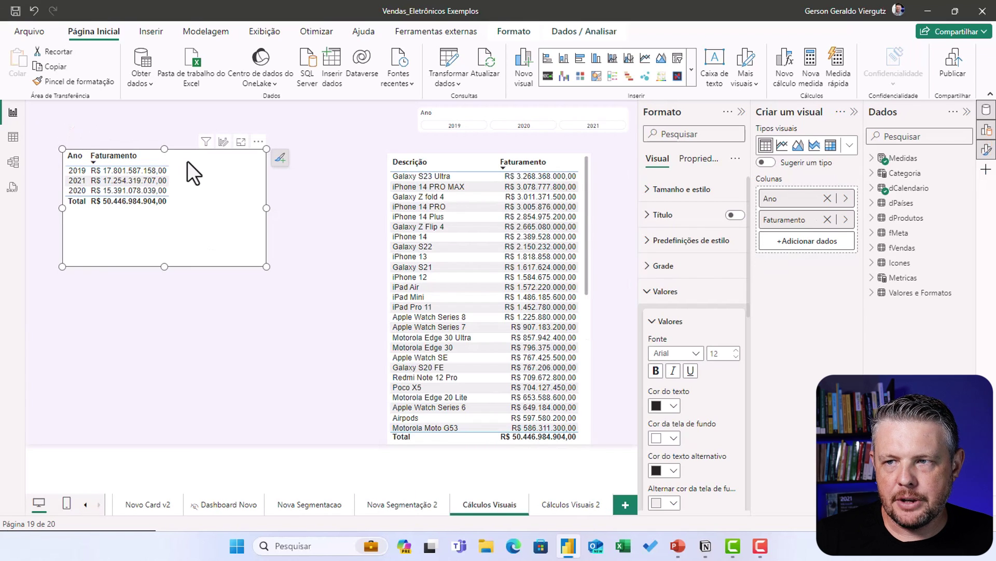
Convert the Ano and Faturamento table into a clustered column chart and start a new visual calculation on it.
click(596, 58)
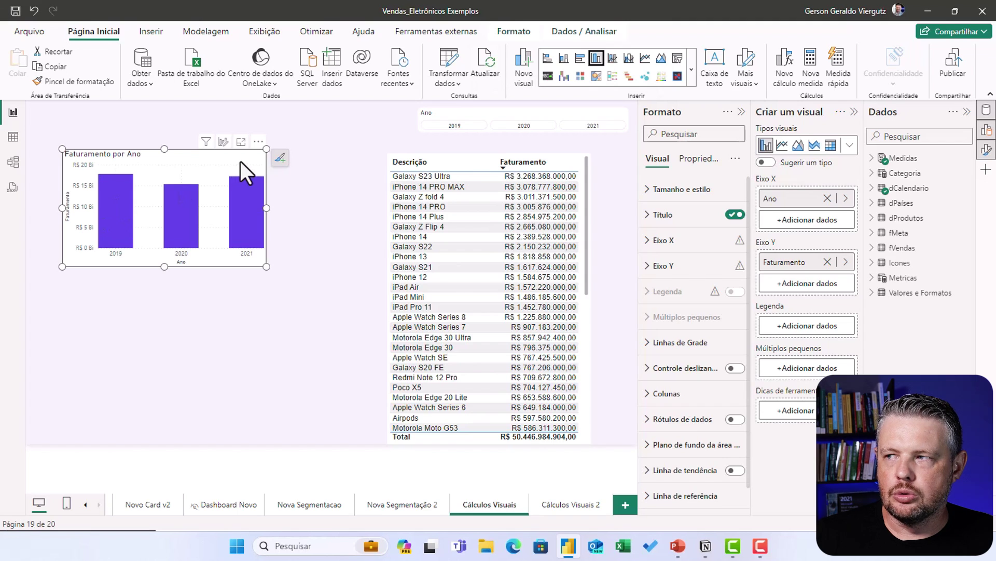
click(789, 71)
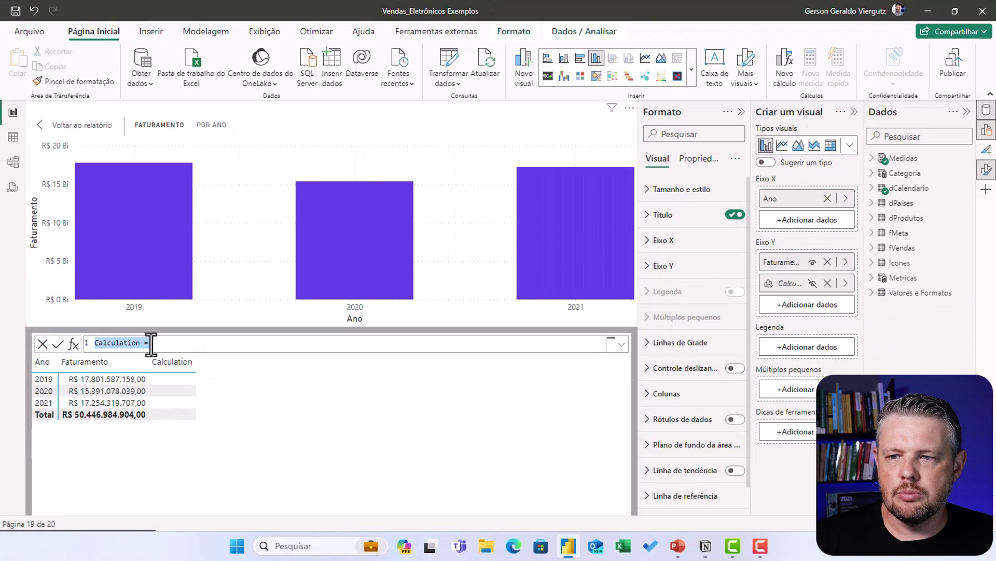
ctrl+scroll(160, 344, up, 3)
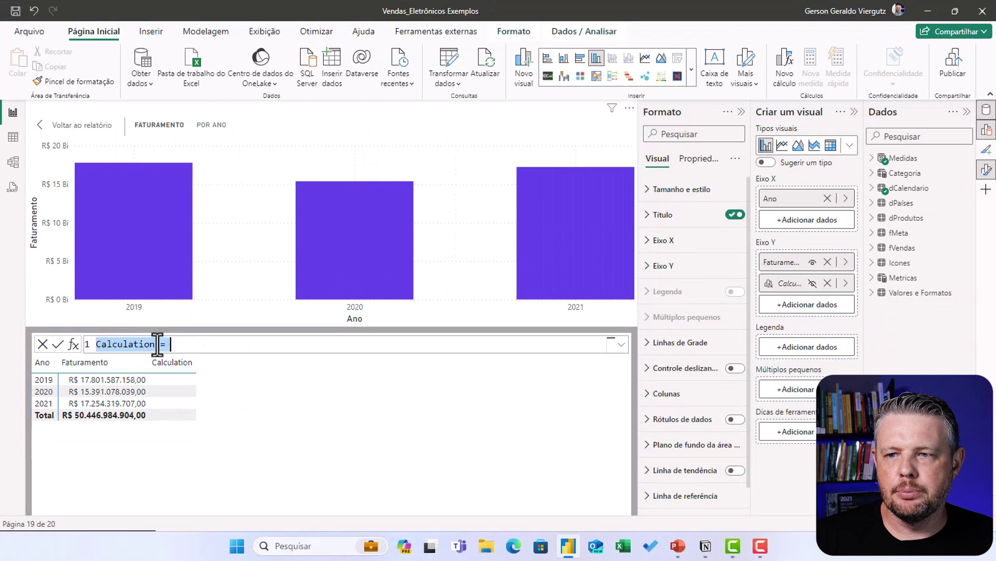
click(187, 347)
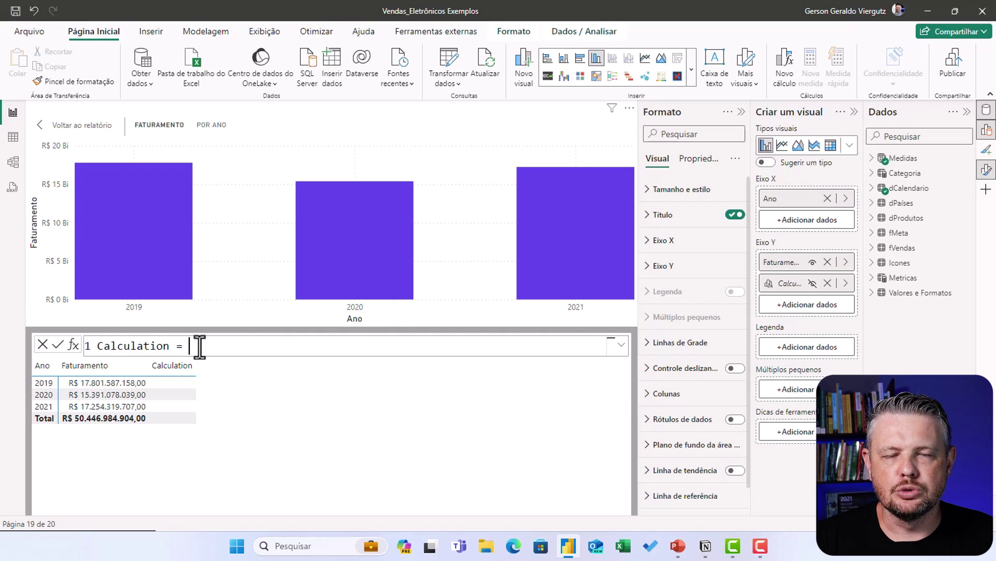
key(alt+Tab)
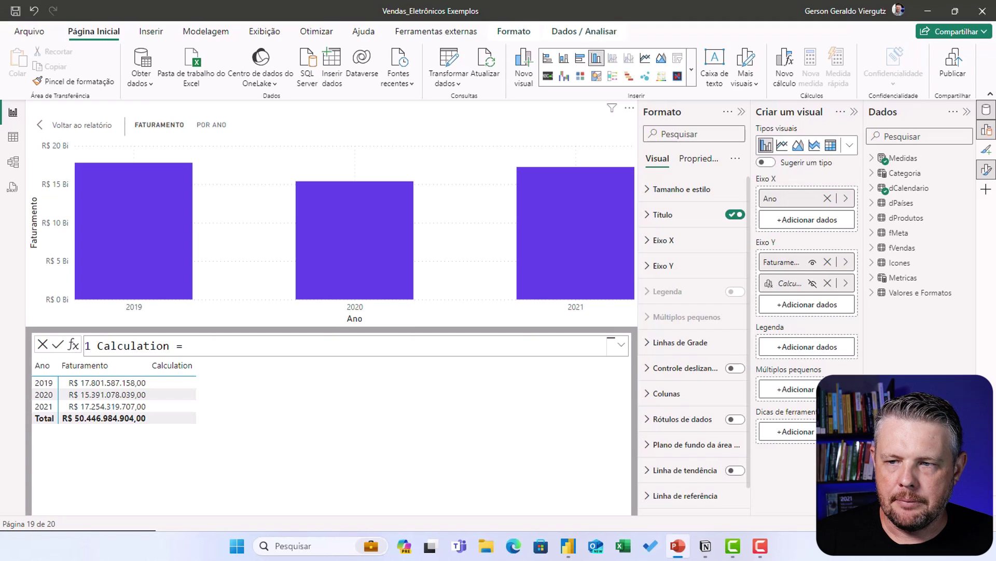
Clear the default calculation formula and insert the Soma em execução template.
click(173, 345)
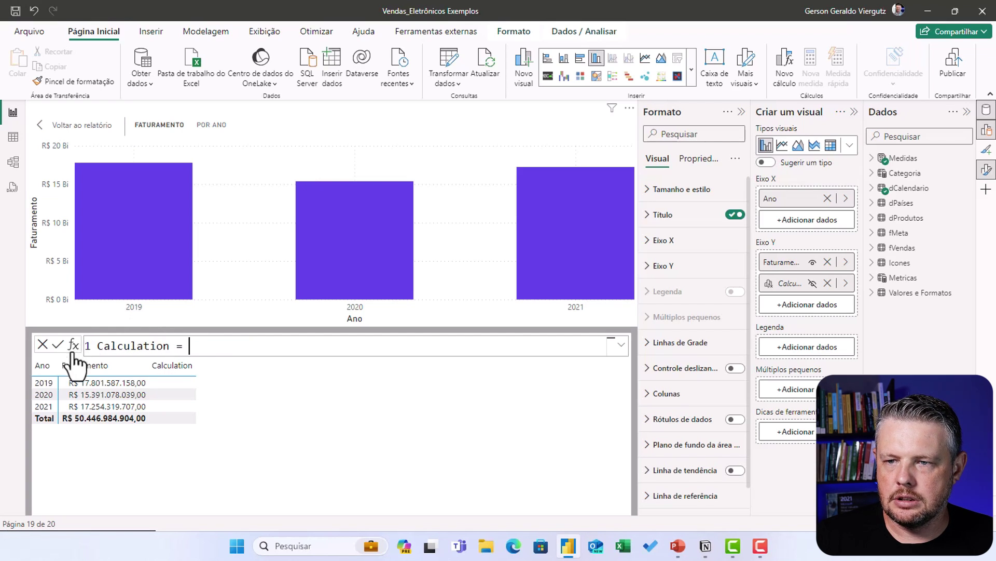
drag(194, 354, 91, 344)
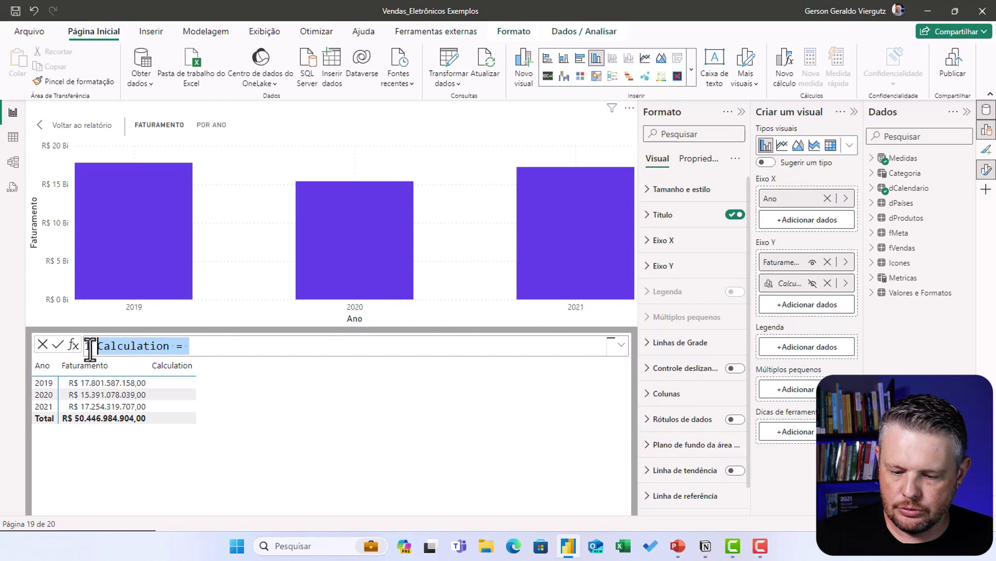
key(BackSpace)
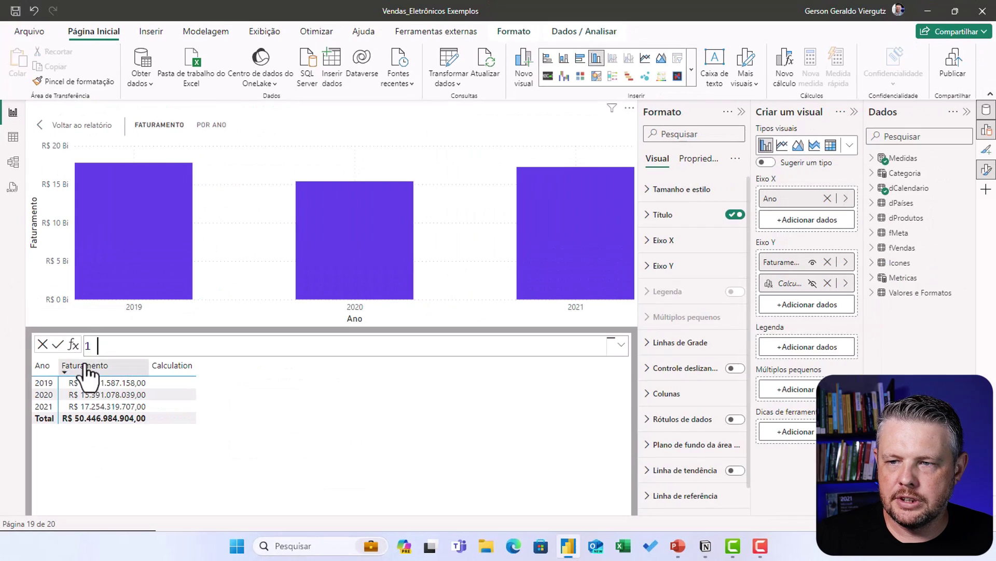
click(120, 338)
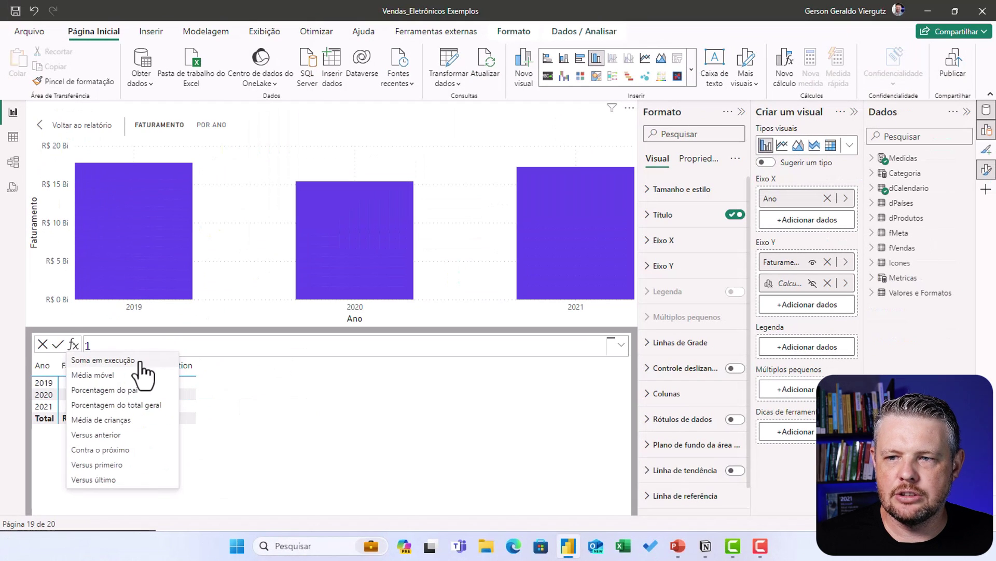
click(159, 300)
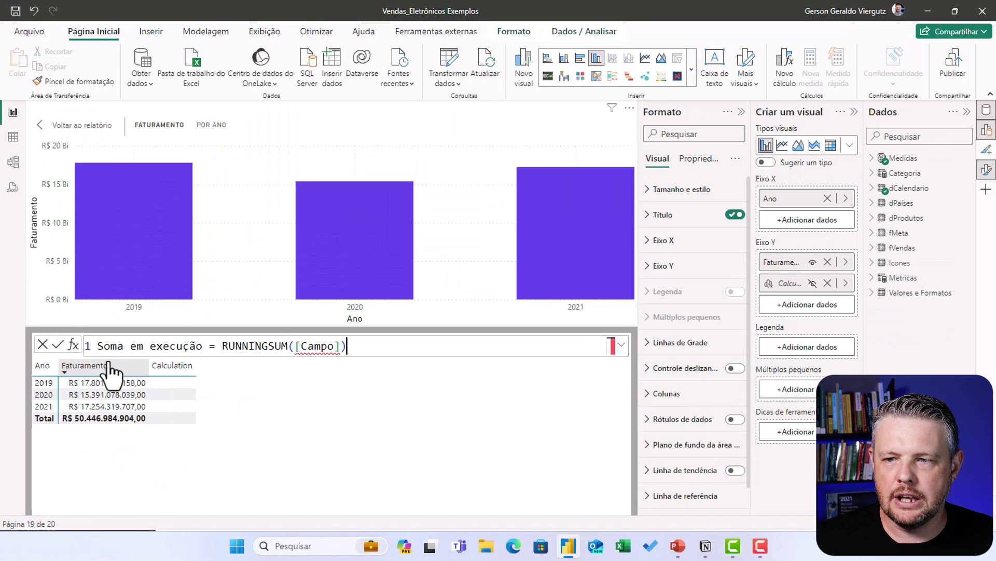
Replace the Campo placeholder in the RUNNINGSUM formula with Faturamento and commit the calculation.
double_click(101, 347)
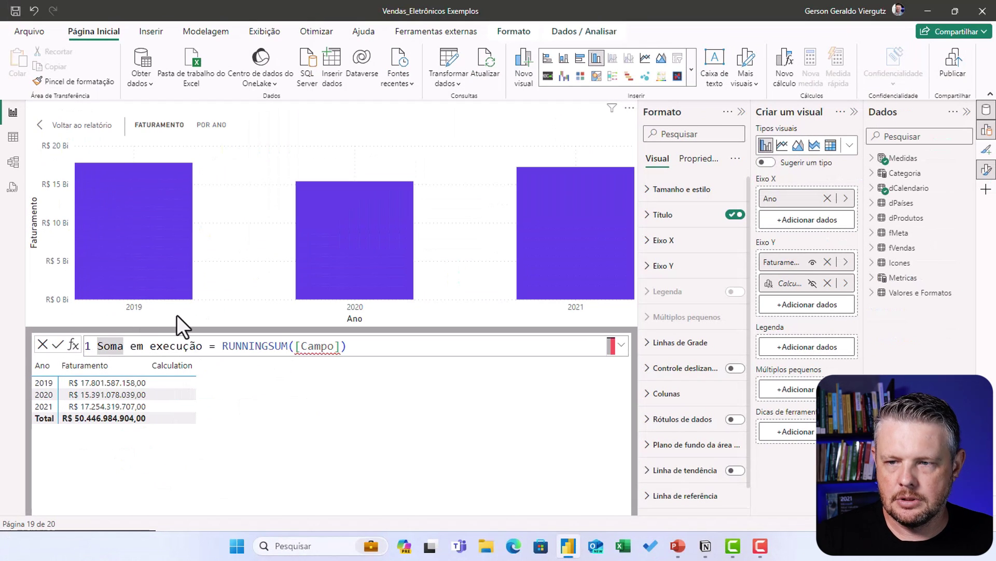
key(End)
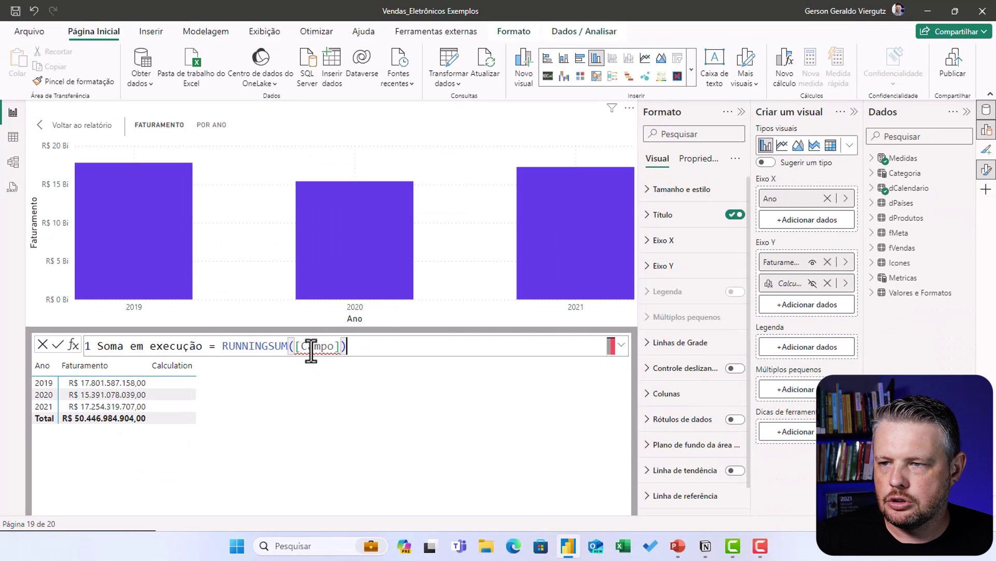
click(410, 361)
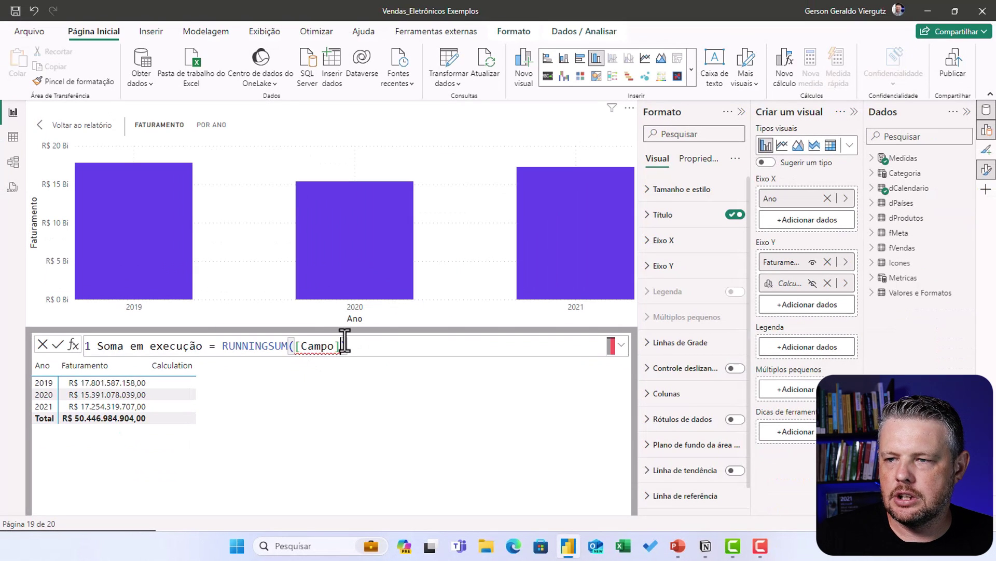
key(shift+Left)
key(shift+Left)
key(shift+Left)
key(shift+Left)
key(shift+Left)
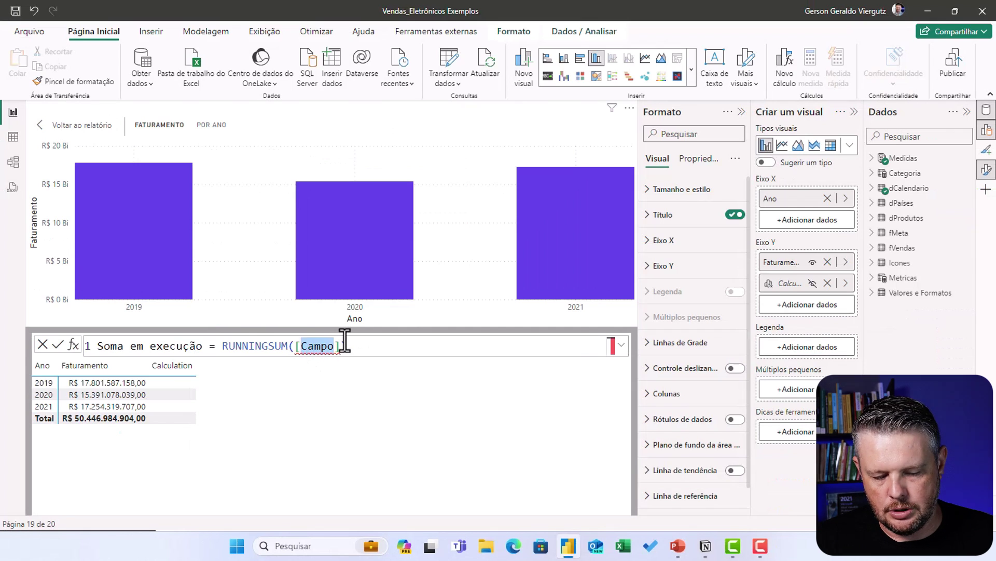
text(Faturamento)
key(Return)
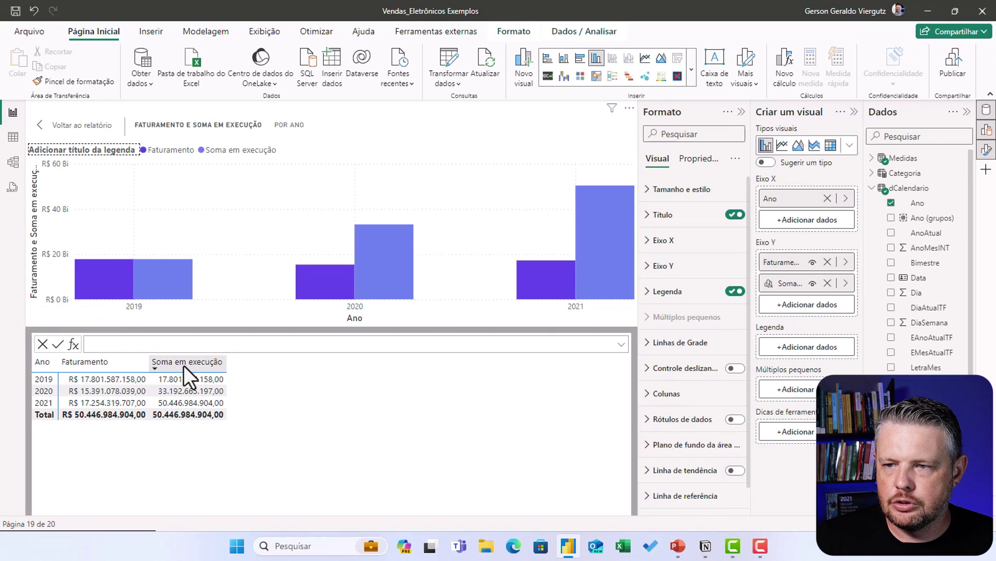
Edit the Soma em execução calculation on the Y axis and rename it Acmuluado.
right_click(792, 284)
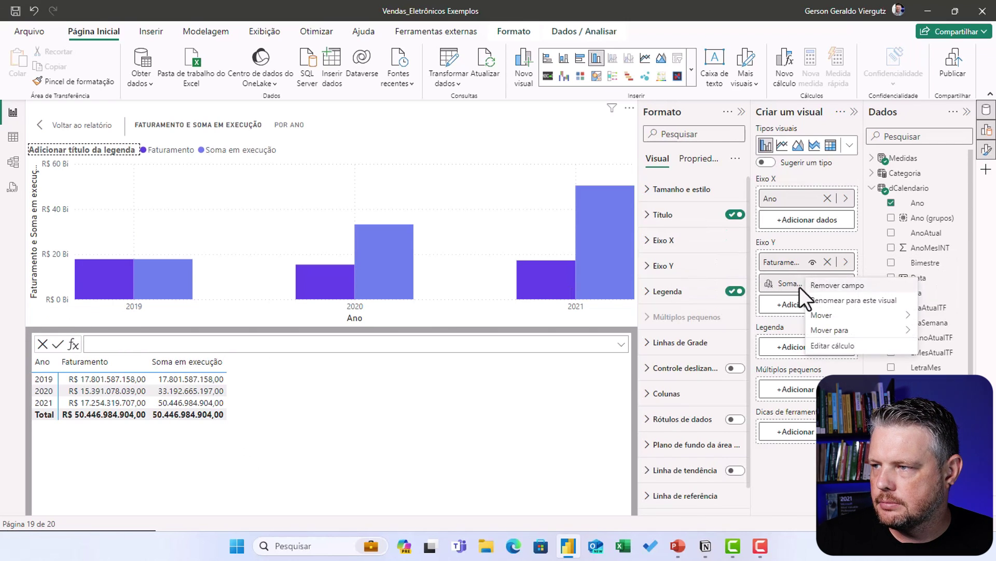
click(823, 342)
double_click(197, 345)
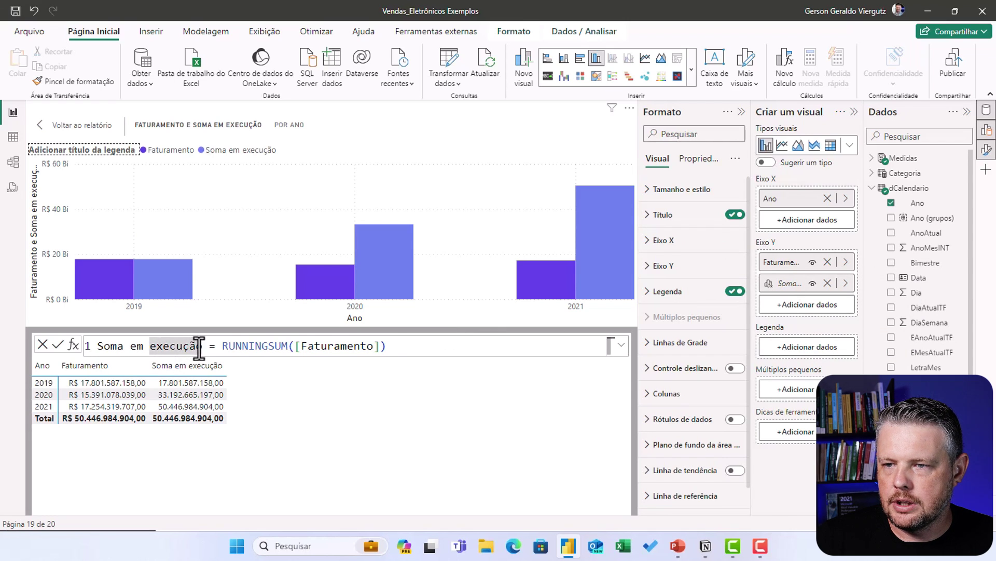
drag(197, 345, 97, 346)
text(Acmuluado)
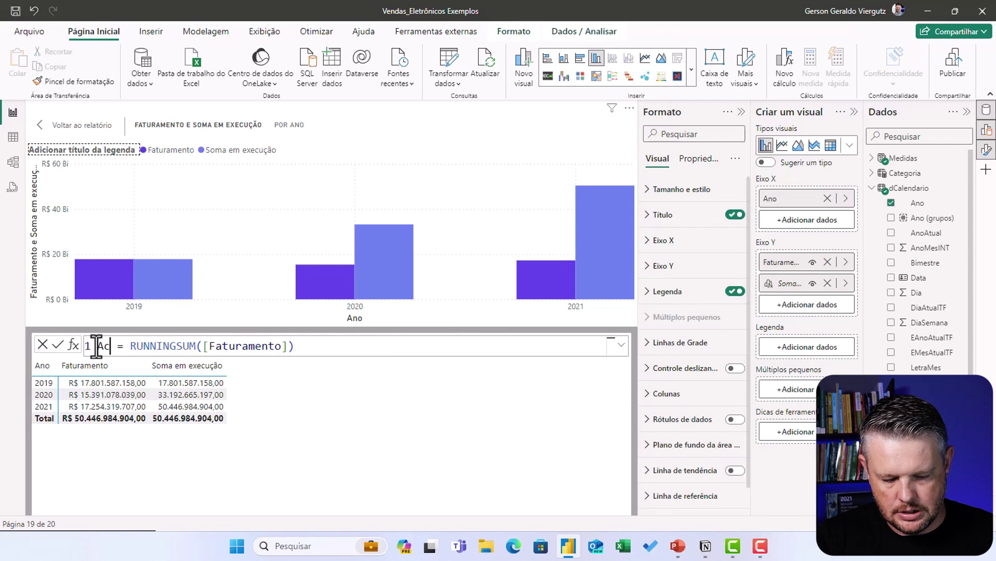
key(Return)
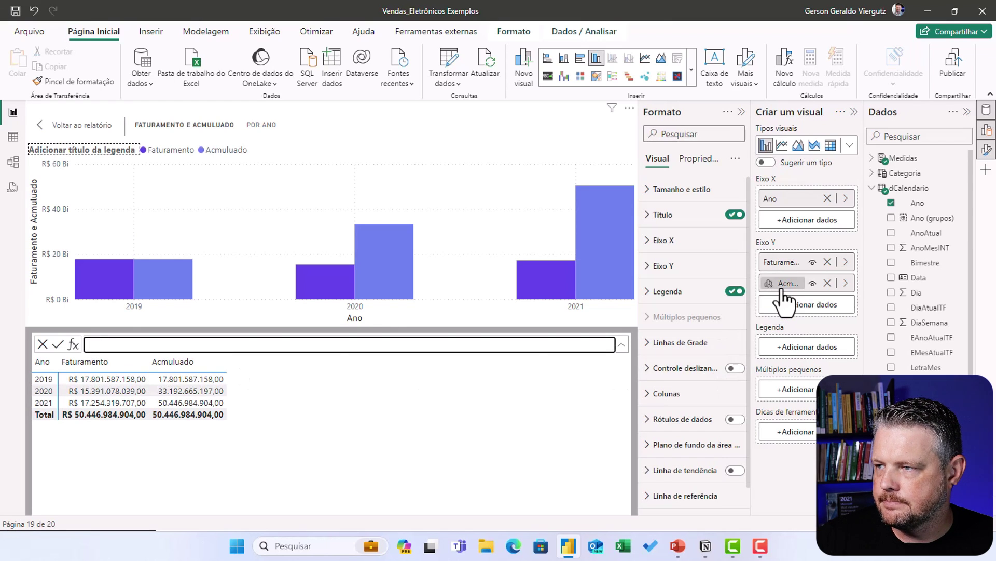
Edit the Acmuluado calculation on the Y axis and correct its name to Acumulado, keeping the RUNNINGSUM formula.
right_click(805, 282)
click(833, 346)
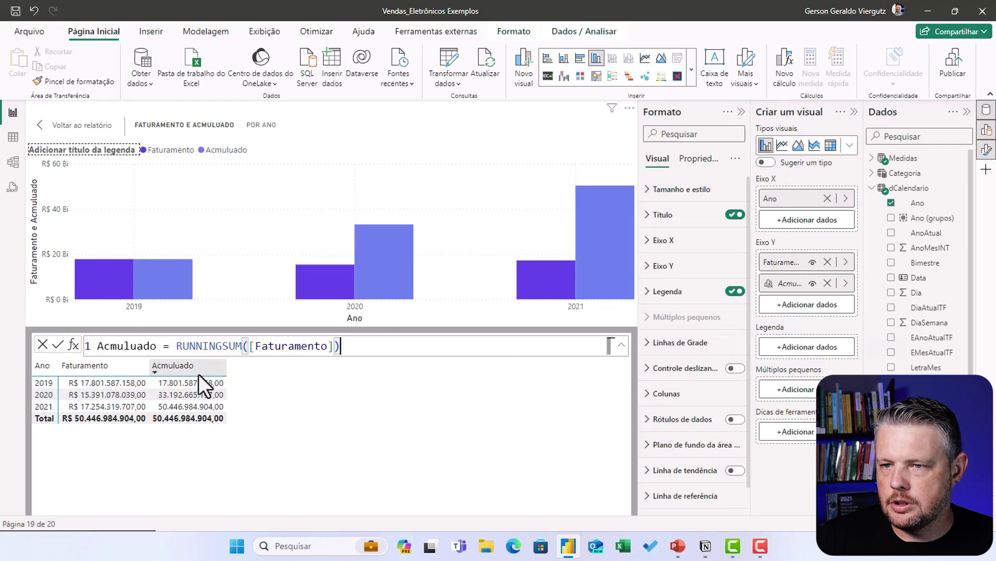
click(111, 346)
text(u)
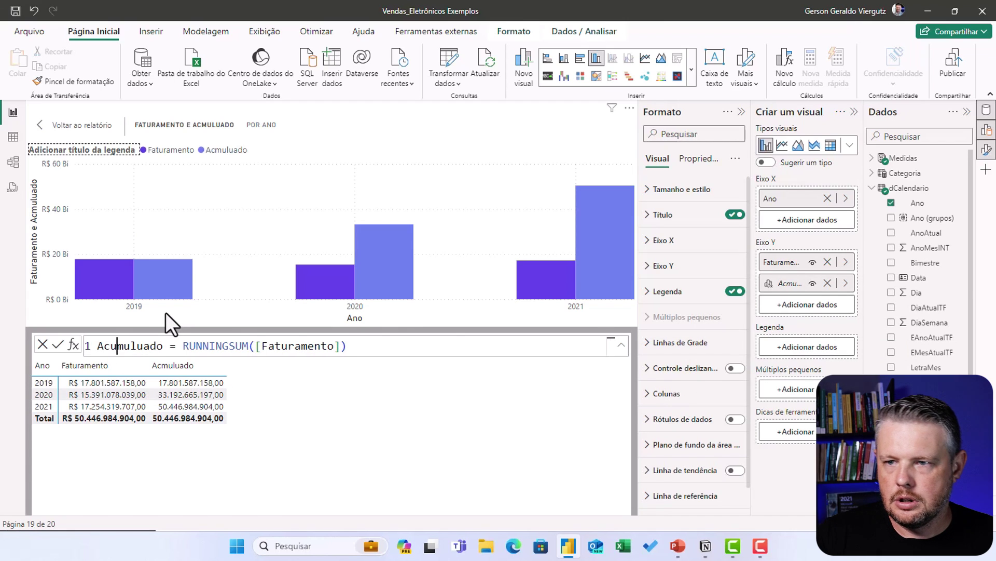
key(End)
key(Left)
key(ctrl+Left)
key(ctrl+Left)
key(ctrl+Left)
key(ctrl+Left)
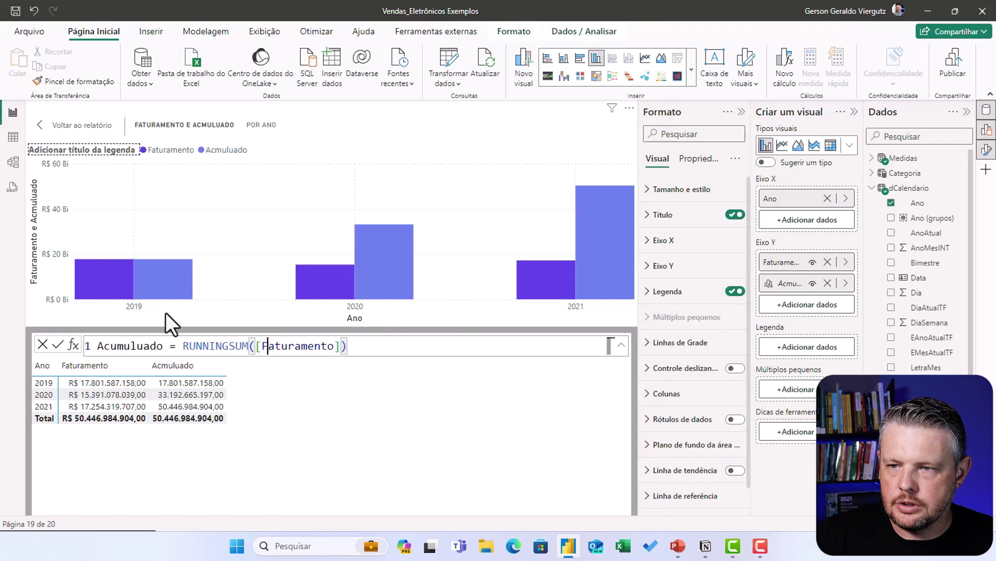
key(Left)
key(Left)
key(Left)
key(BackSpace)
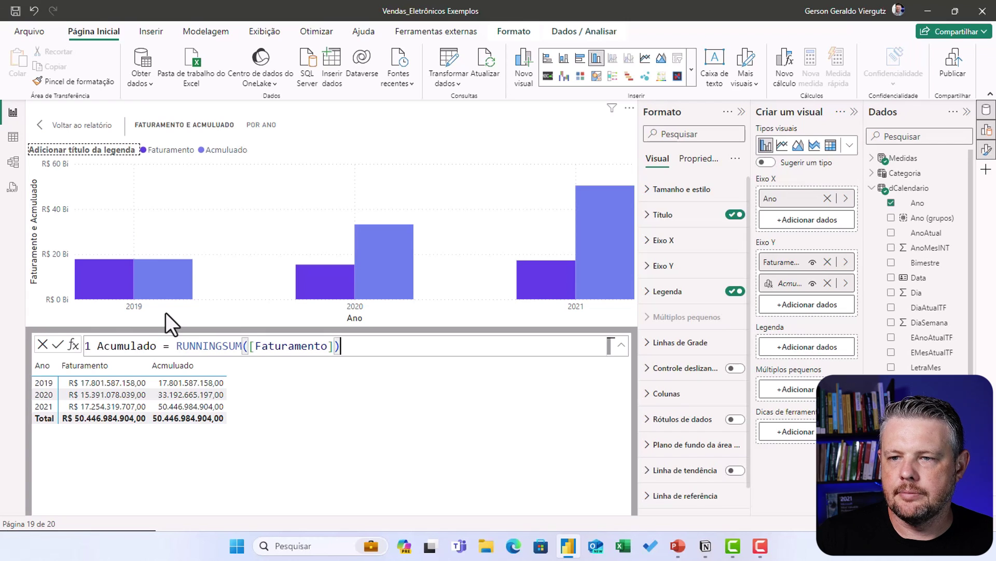
key(Return)
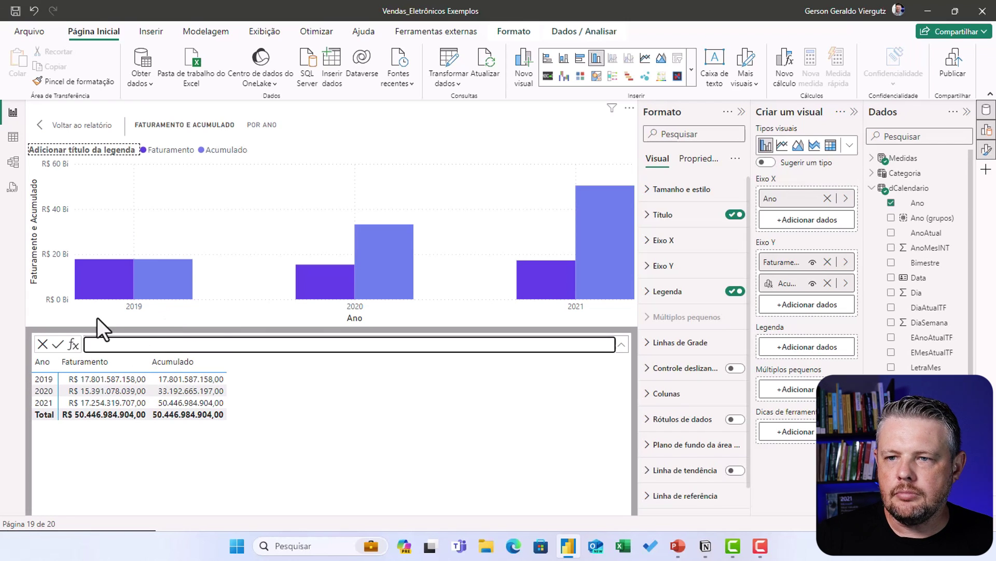
Insert the Porcentagem do total geral template as a new visual calculation and name it % Acmulado.
click(74, 344)
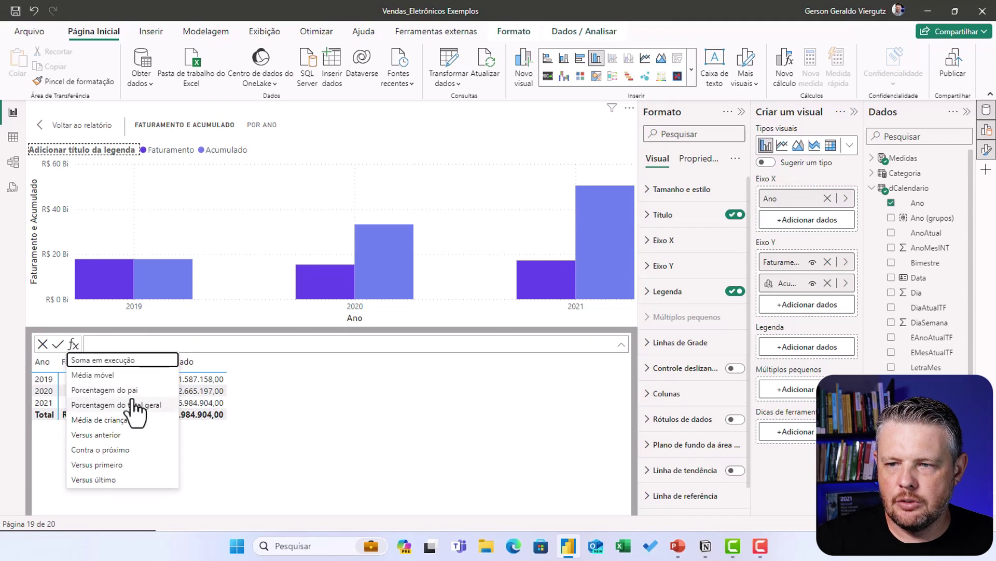
click(119, 405)
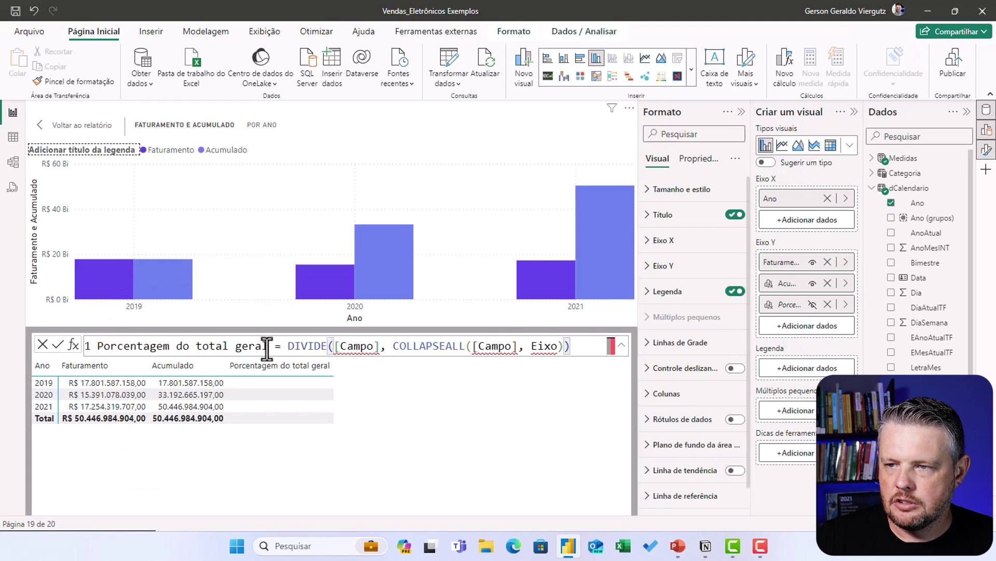
drag(268, 345, 92, 345)
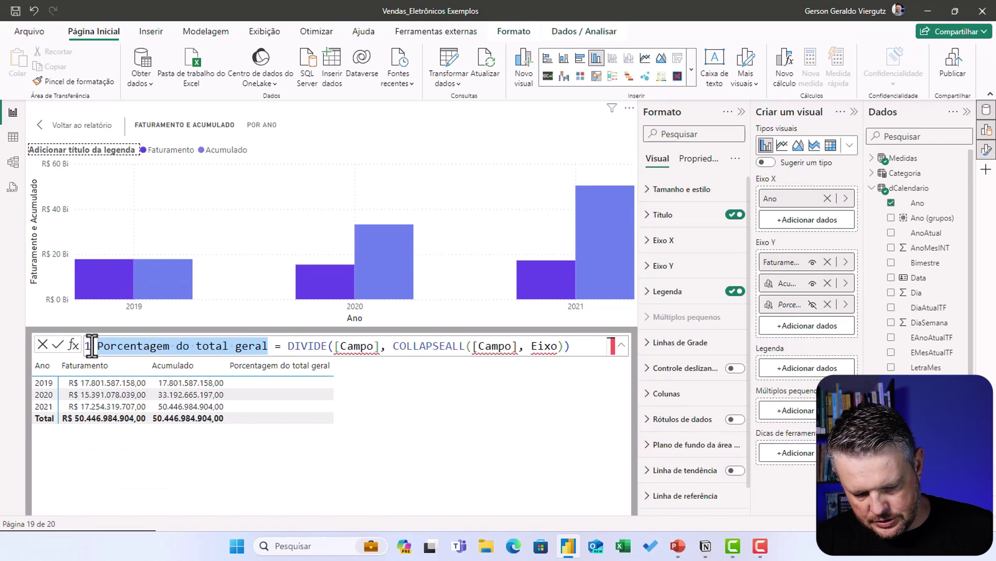
text(% Acumulado)
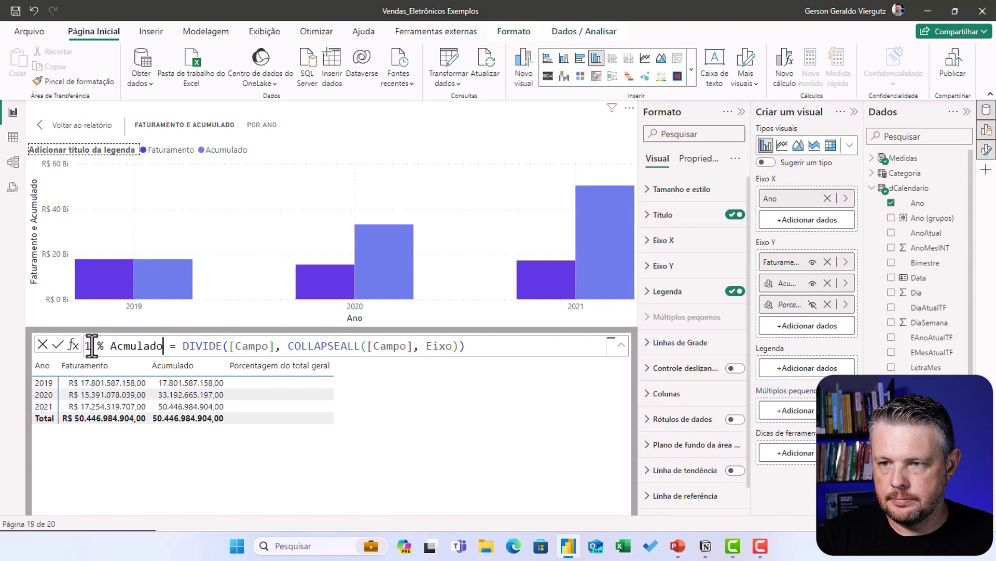
Replace the Campo placeholder in the DIVIDE numerator with Acumulado.
key(Right)
key(Right)
key(ctrl+Right)
key(Right)
key(Right)
key(shift+Right)
key(shift+Right)
key(shift+Right)
key(shift+Right)
key(shift+Right)
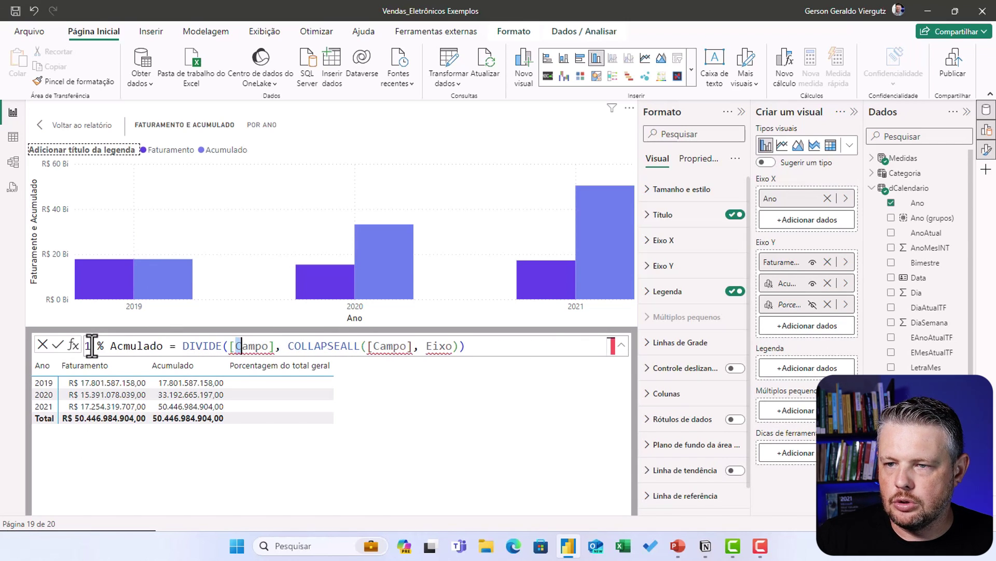
text(Acumulado)
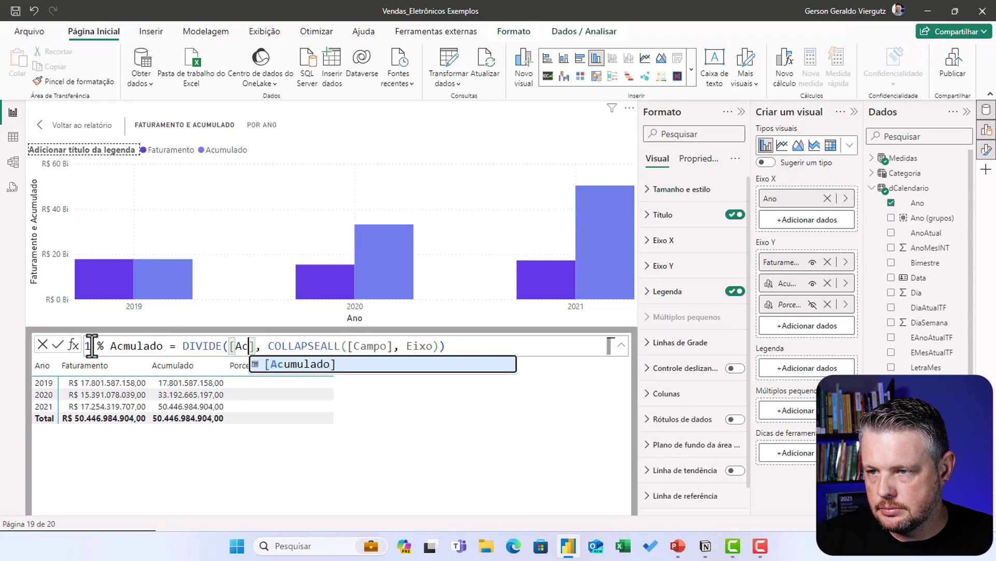
Replace the Campo placeholder inside COLLAPSEALL with Acumulado.
key(Right)
key(Right)
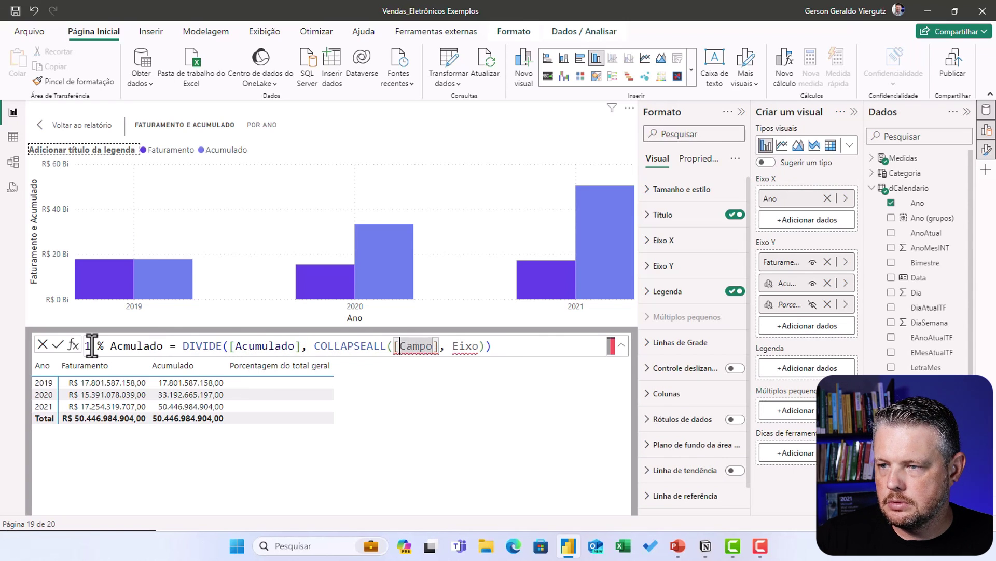
key(shift+Right)
key(shift+Right)
key(shift+Right)
key(shift+Right)
key(shift+Right)
text(Acumulado)
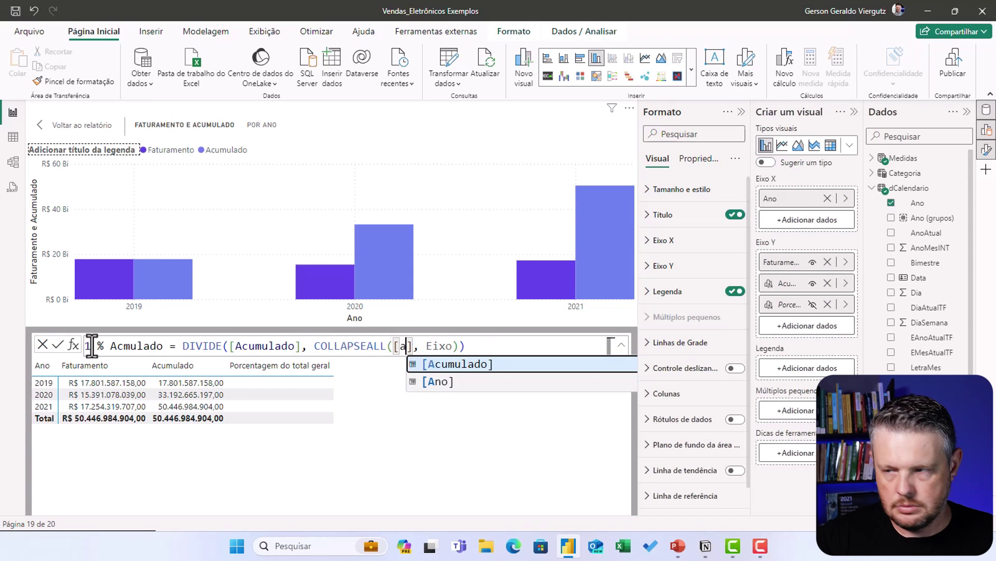
Replace the Eixo placeholder in COLLAPSEALL with ROWS.
key(Right)
key(Right)
key(Delete)
key(Delete)
key(Delete)
key(Delete)
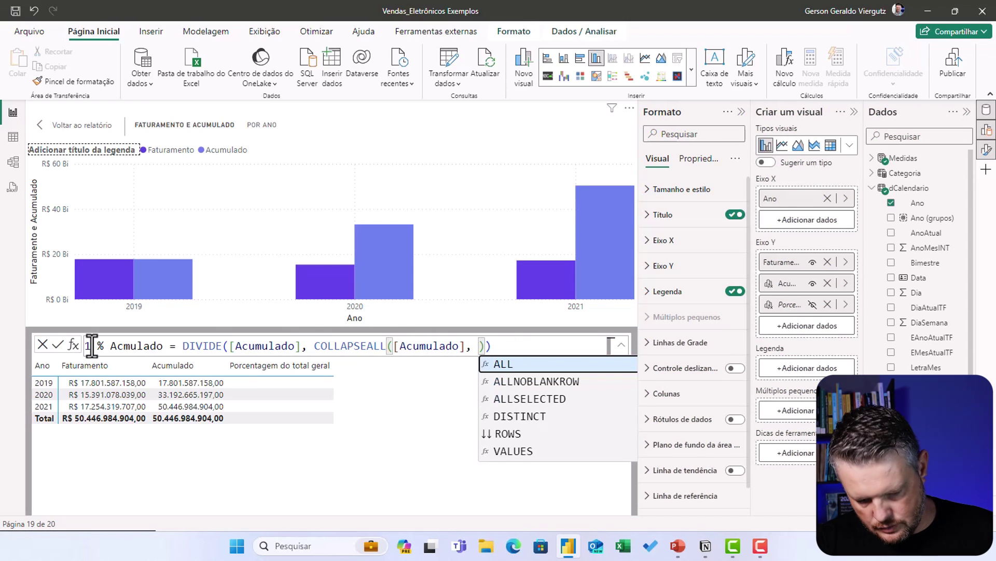
text(ROW)
key(Tab)
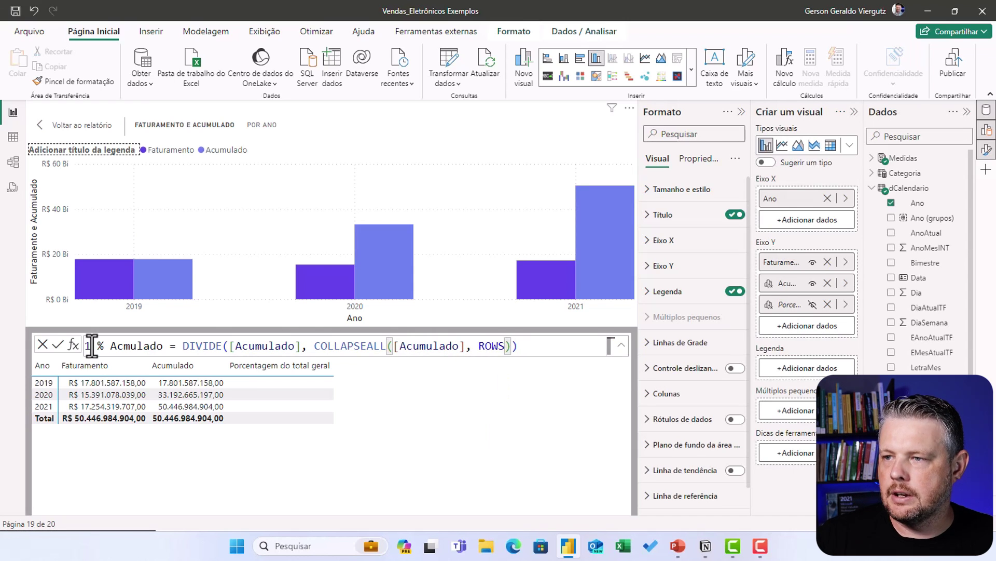
Try to commit the % Acmulado calculation with the ROWS argument removed from COLLAPSEALL.
key(Right)
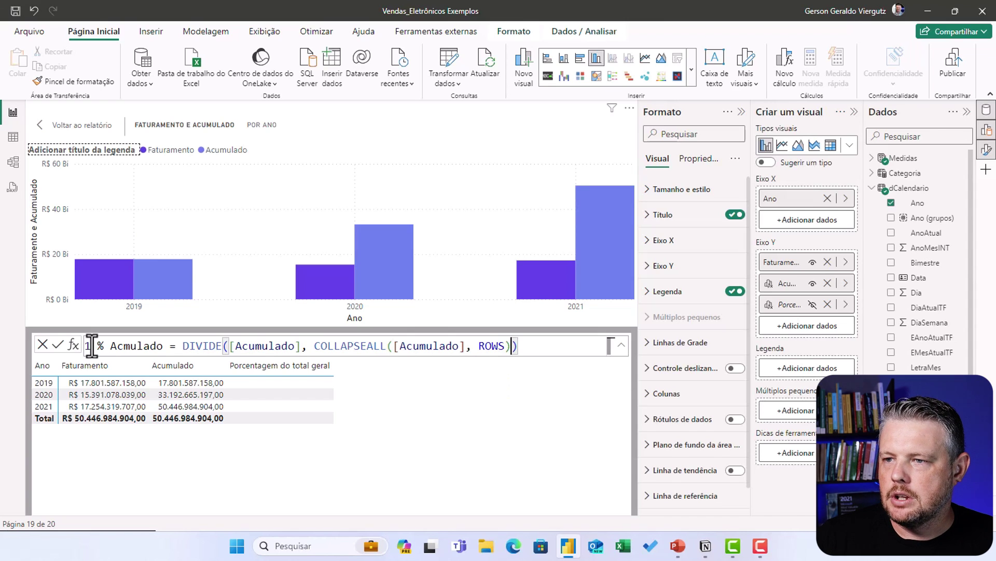
key(Left)
key(Left)
key(Left)
key(ctrl+shift+Right)
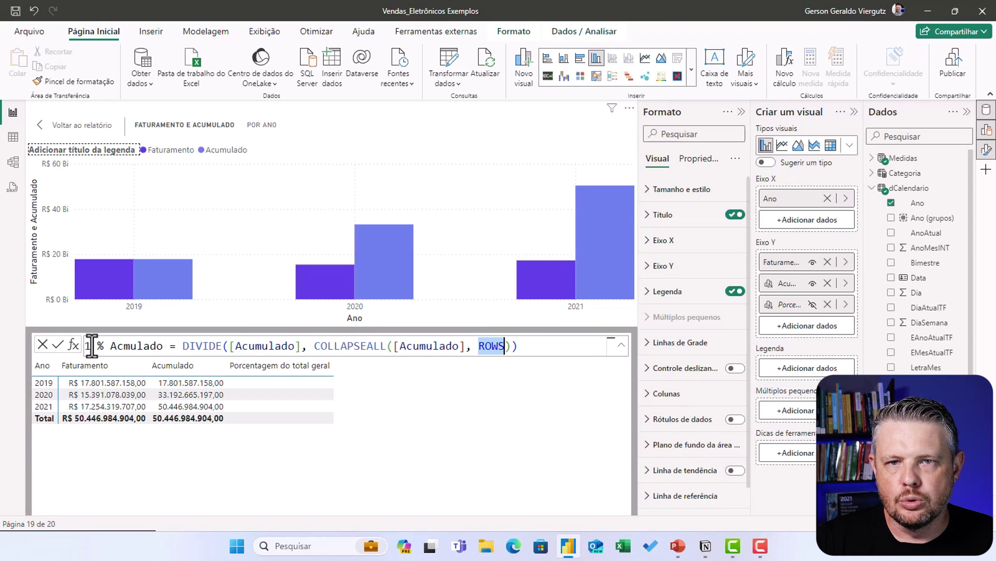
key(BackSpace)
key(BackSpace)
key(BackSpace)
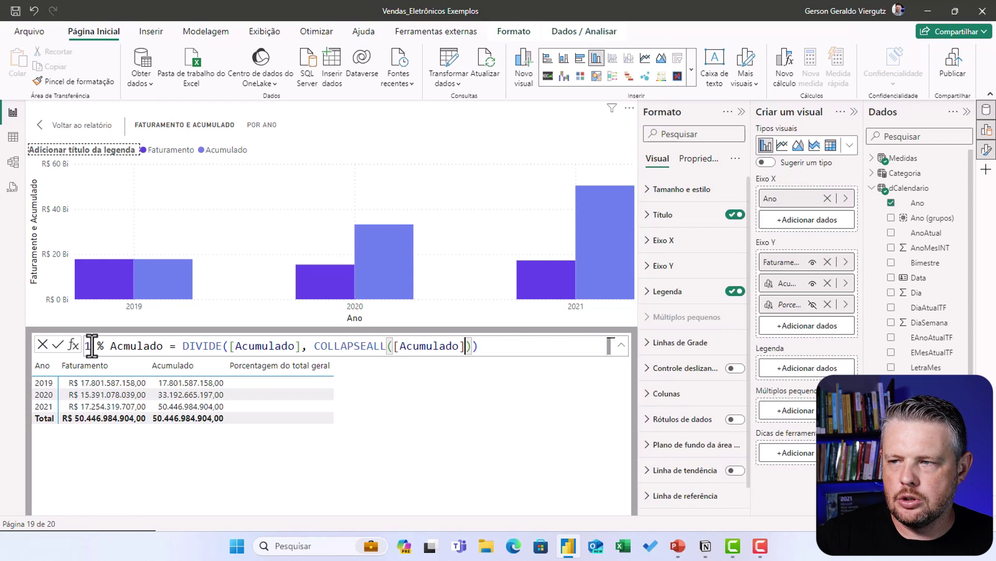
key(Return)
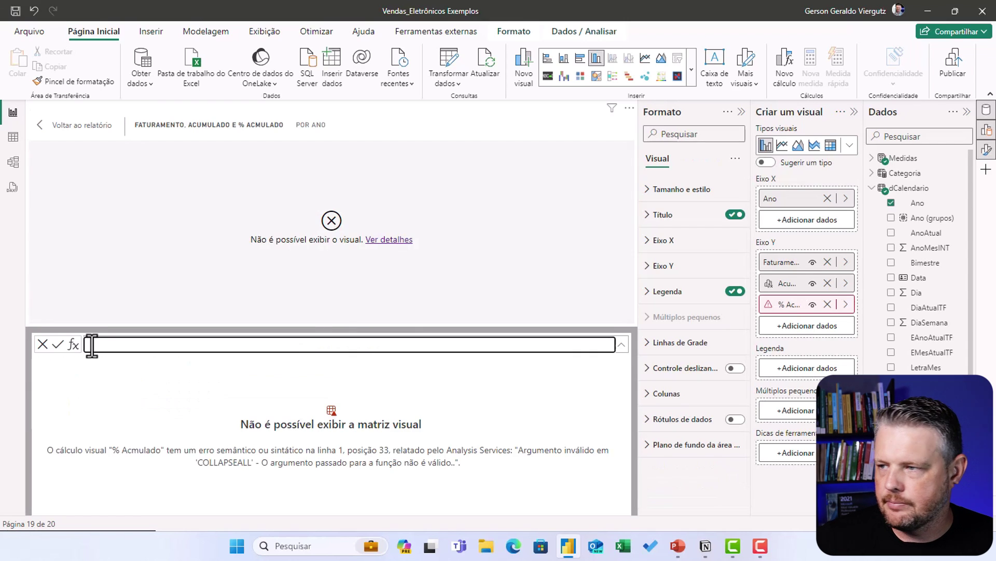
Edit the % Acmulado calculation so COLLAPSEALL takes ROWS as its axis argument, close the parentheses and commit it.
right_click(807, 304)
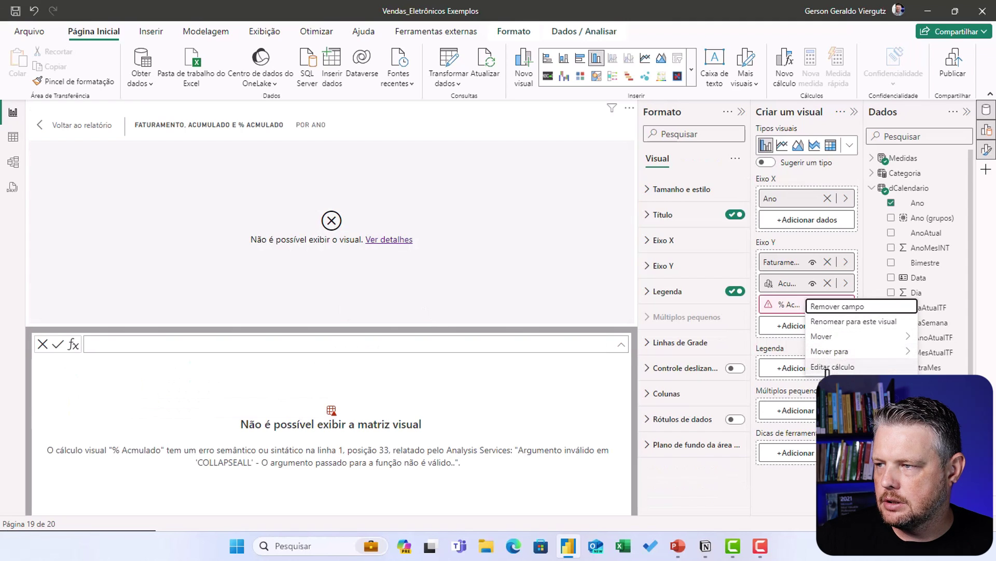
click(831, 367)
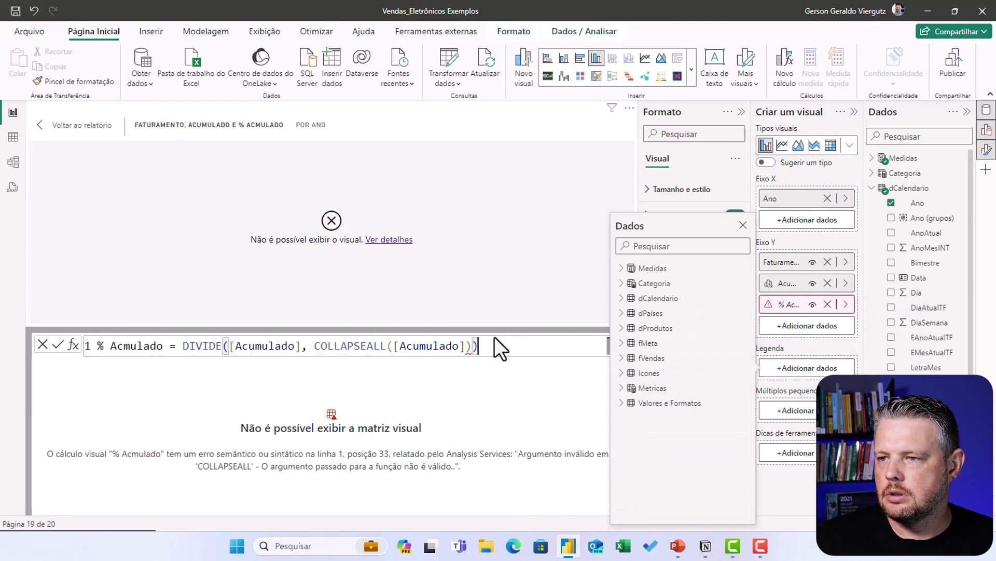
click(471, 346)
key(BackSpace)
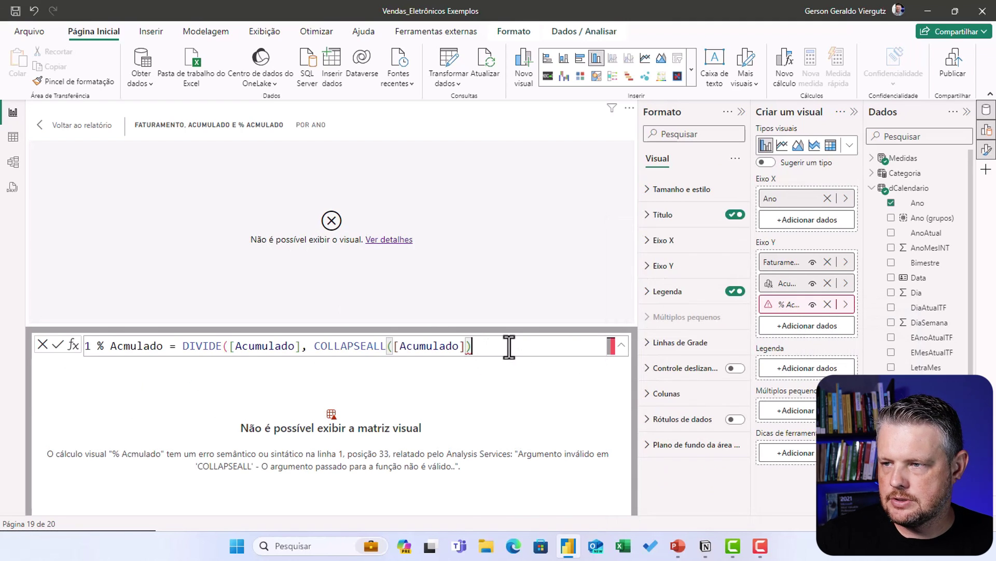
key(BackSpace)
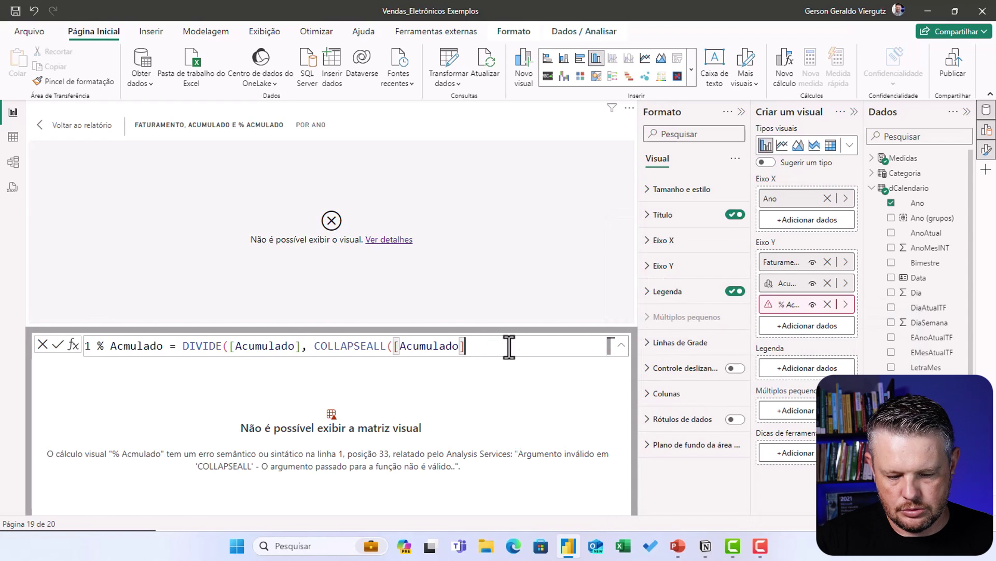
text(, col)
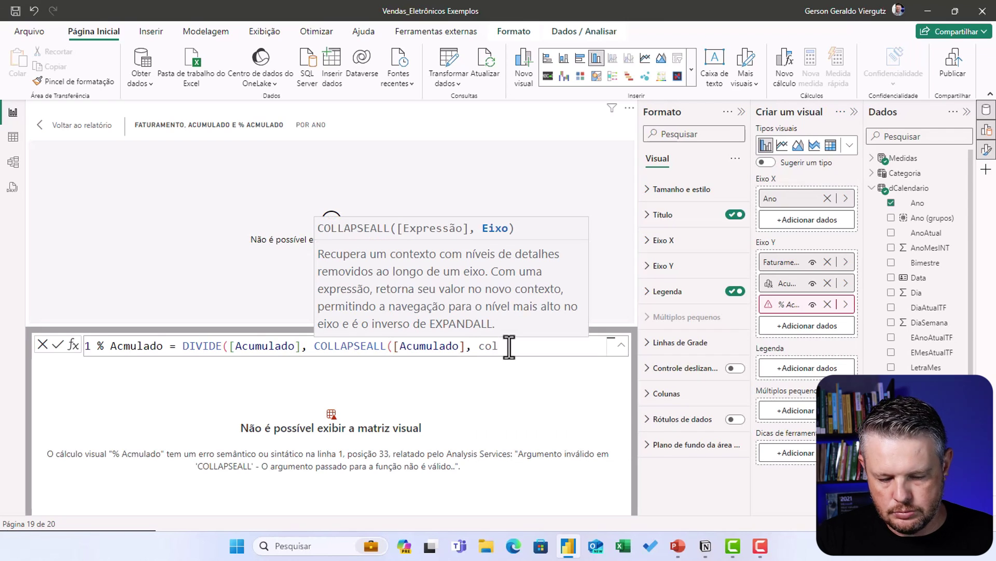
key(BackSpace)
key(BackSpace)
key(BackSpace)
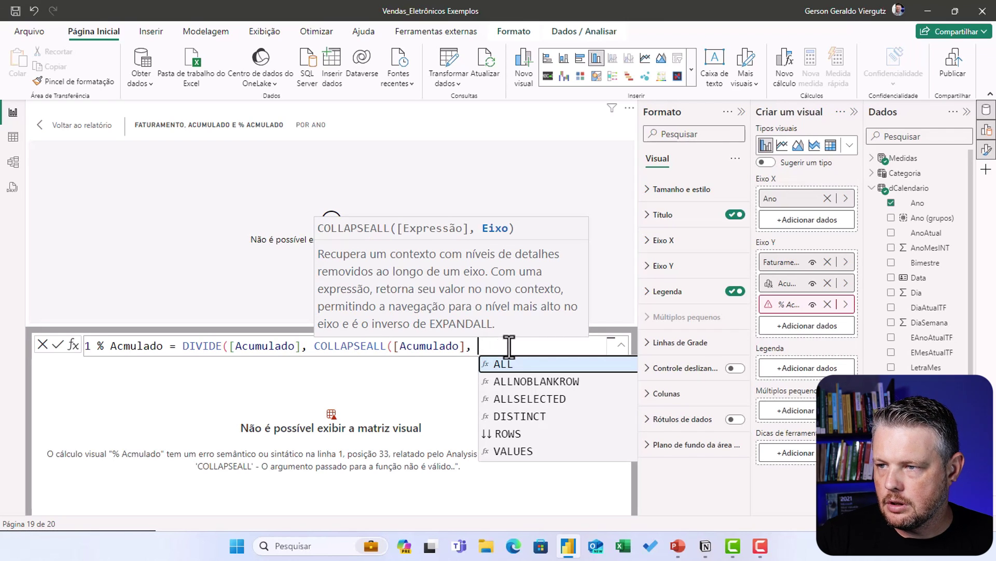
key(Down)
key(Down)
key(Down)
key(Down)
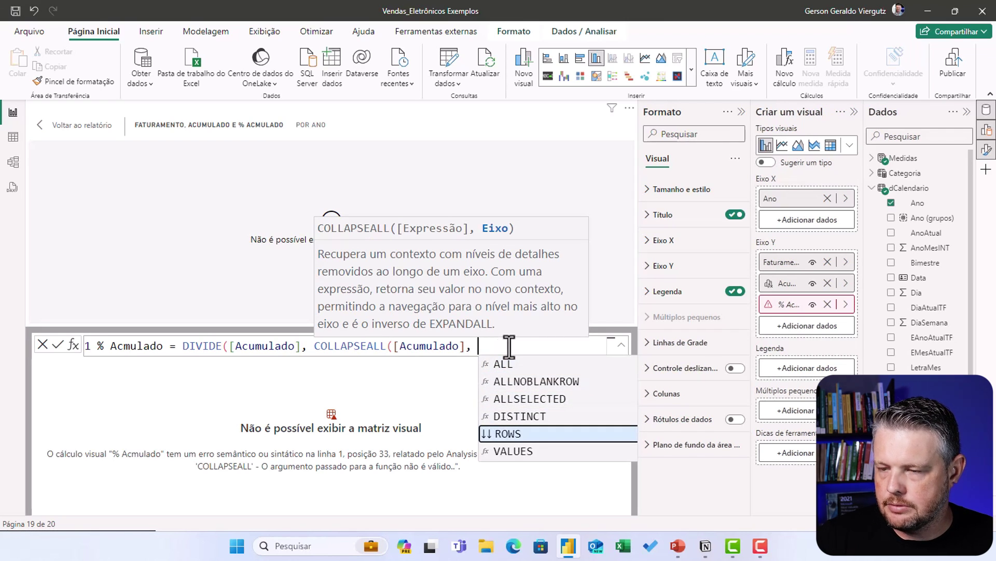
key(Tab)
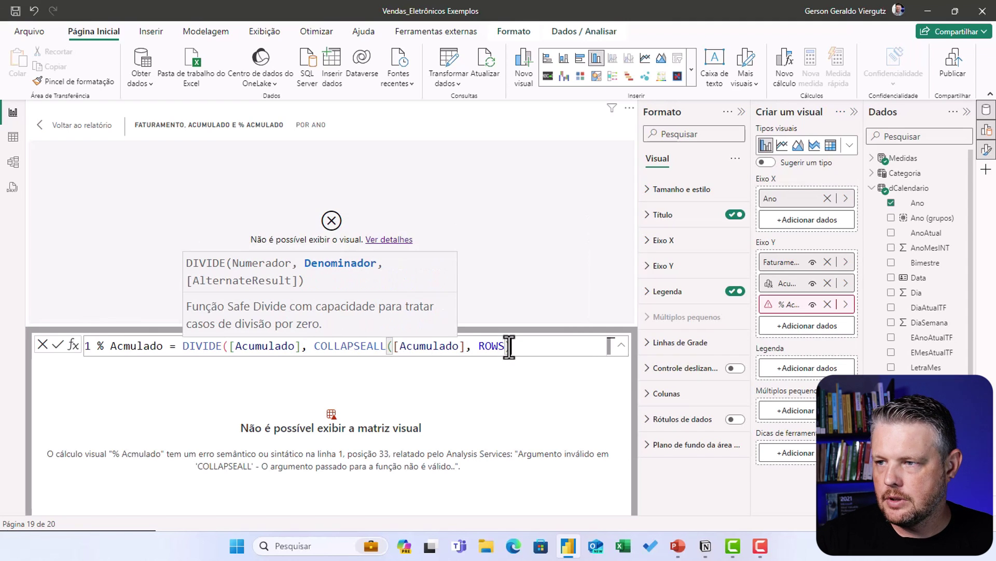
text())
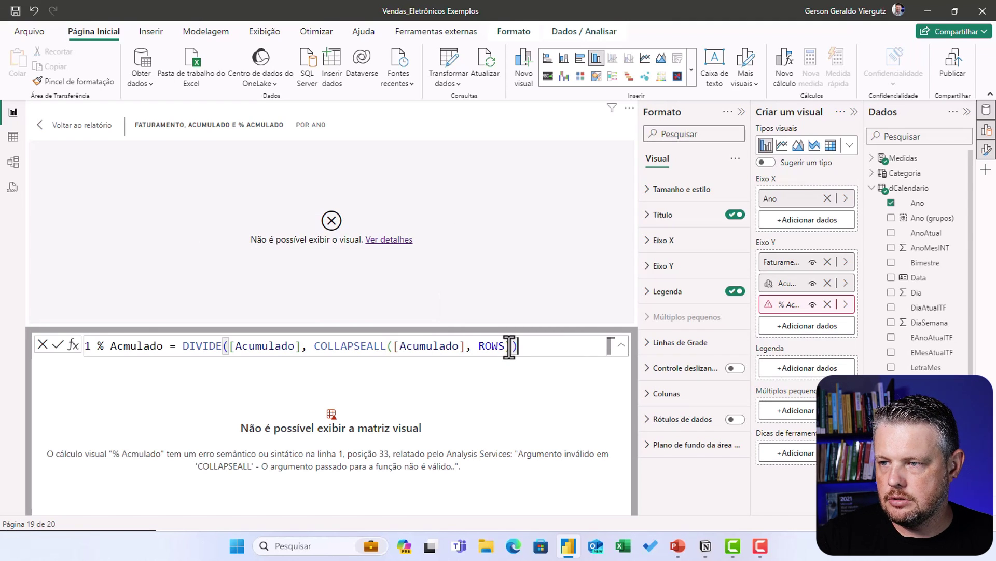
key(Return)
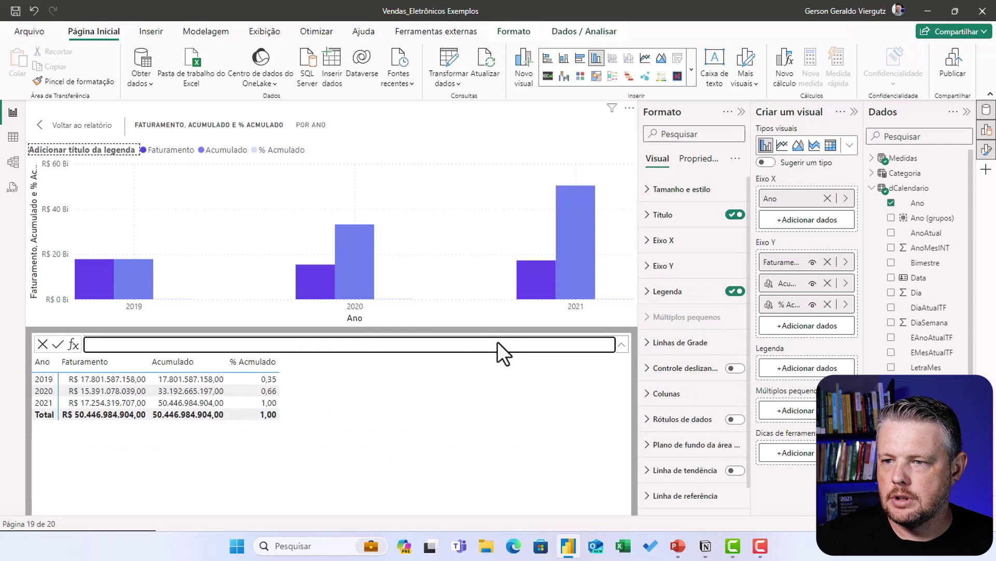
Edit the % Acmulado calculation to wrap the DIVIDE expression in FORMAT with the "Percent" format and commit it.
right_click(781, 308)
click(819, 365)
click(180, 344)
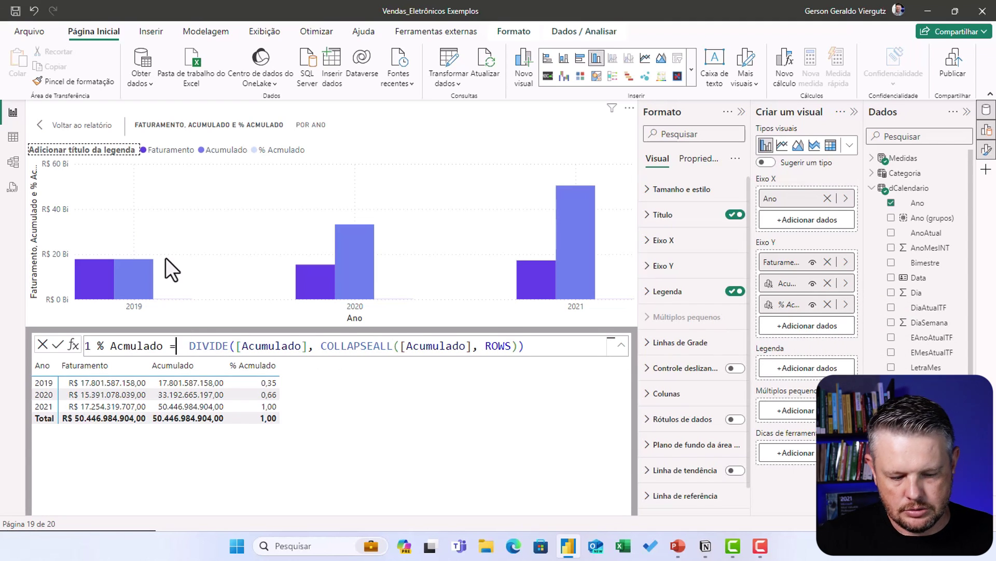
text(form)
key(Tab)
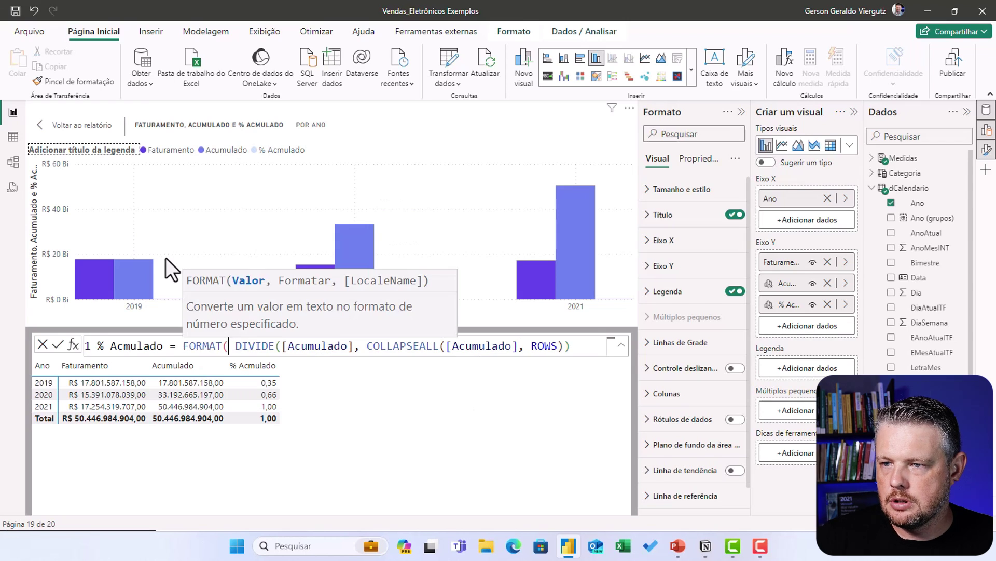
key(End)
text(,)
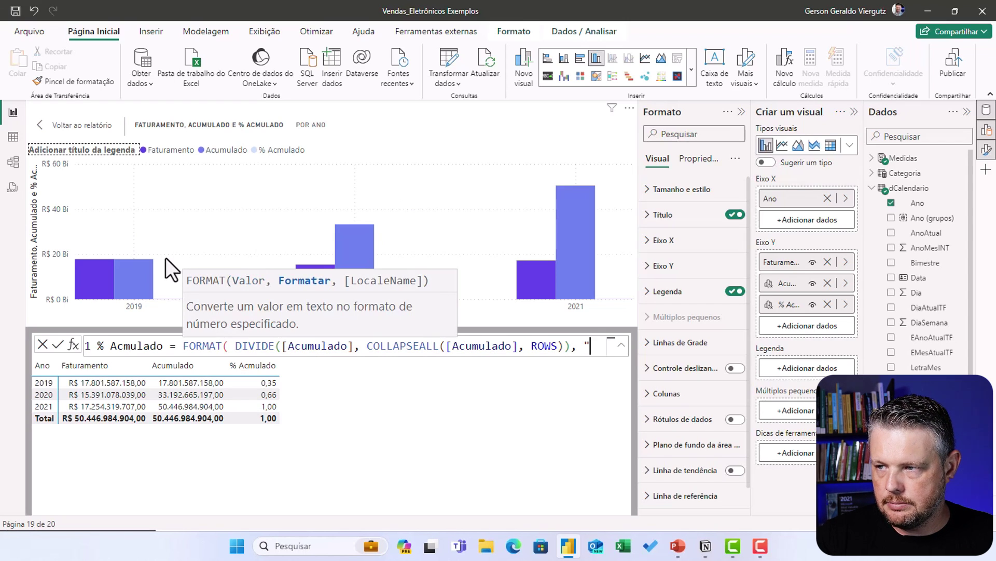
key(shift+Return)
text("Percent"))
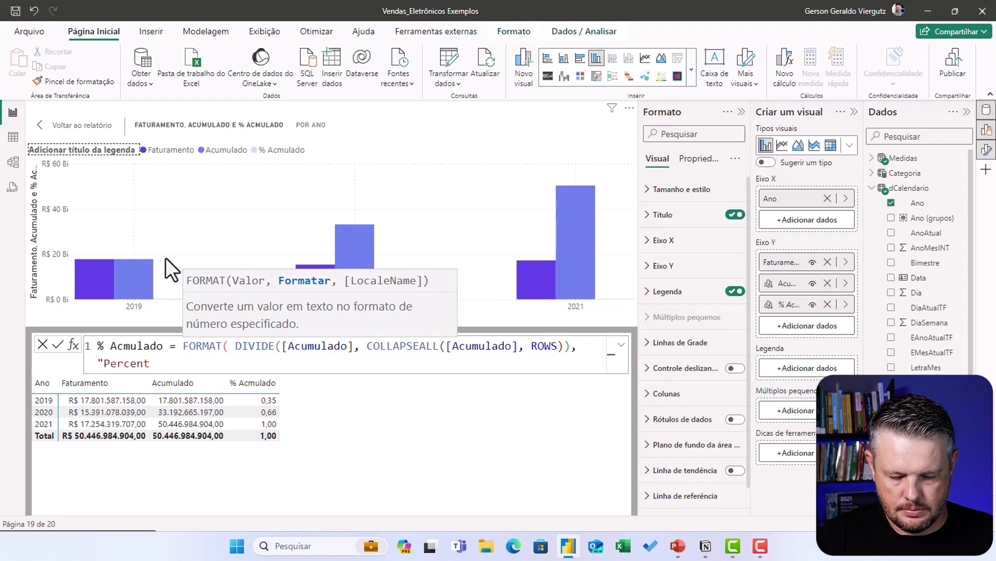
key(Return)
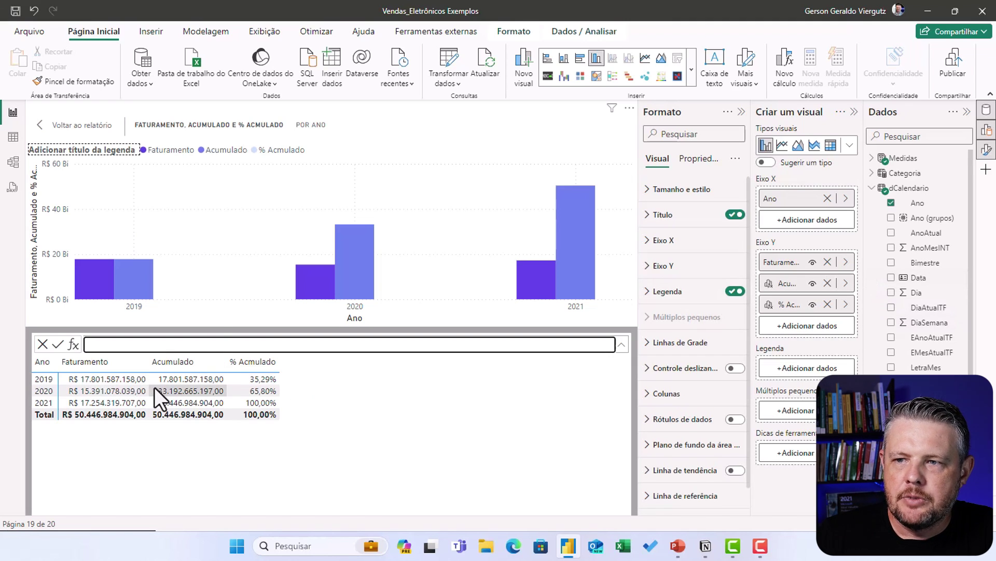
Return to the report page and enlarge the column chart from its lower-right corner.
click(62, 127)
drag(266, 267, 331, 345)
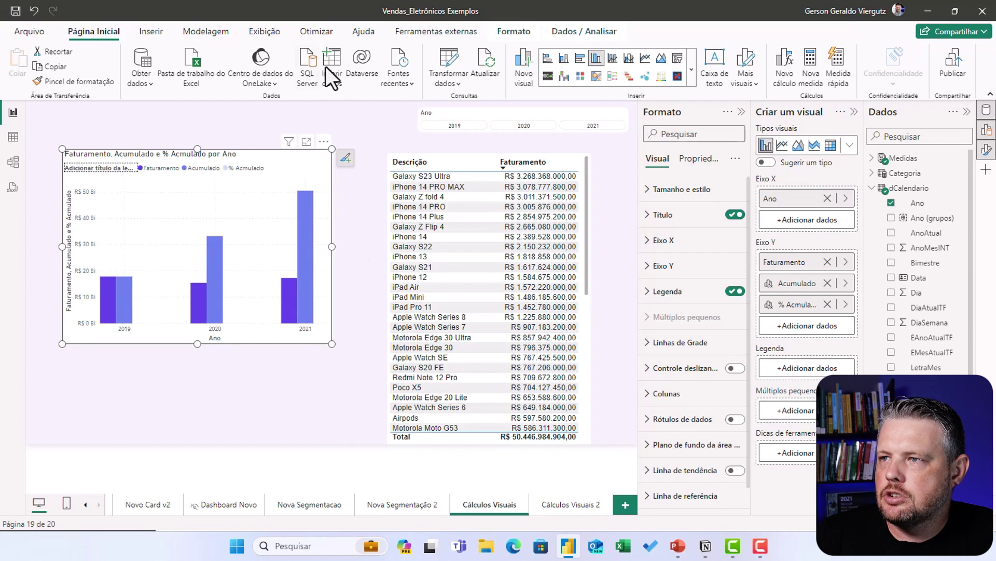
Convert the column chart into a table and sort its rows by Ano in ascending order.
click(691, 79)
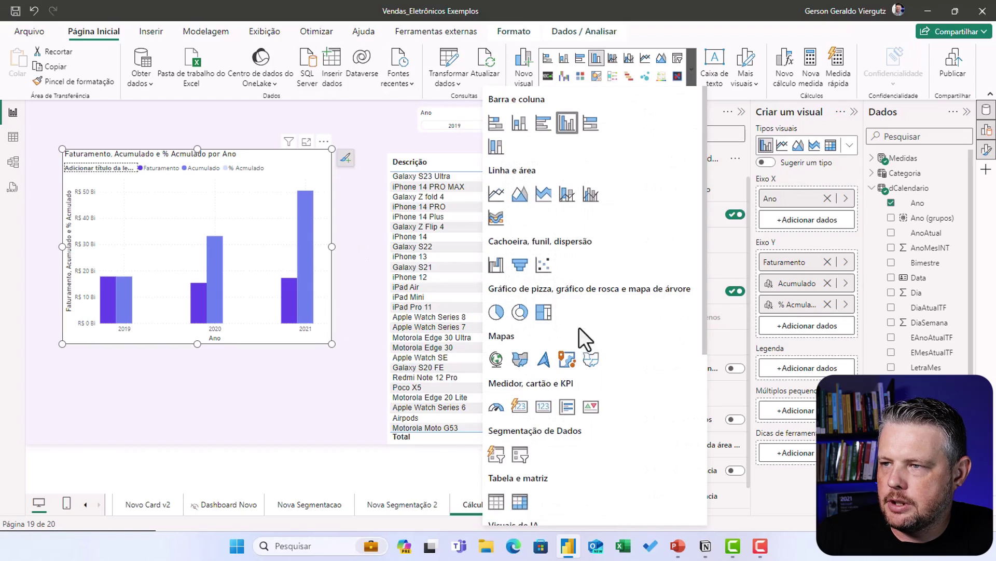
click(496, 501)
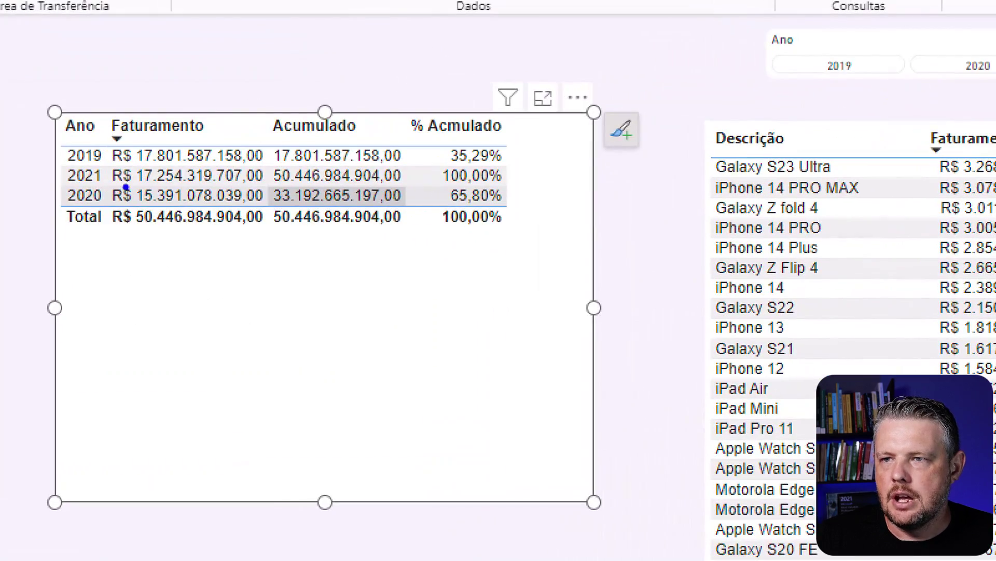
drag(53, 110, 597, 258)
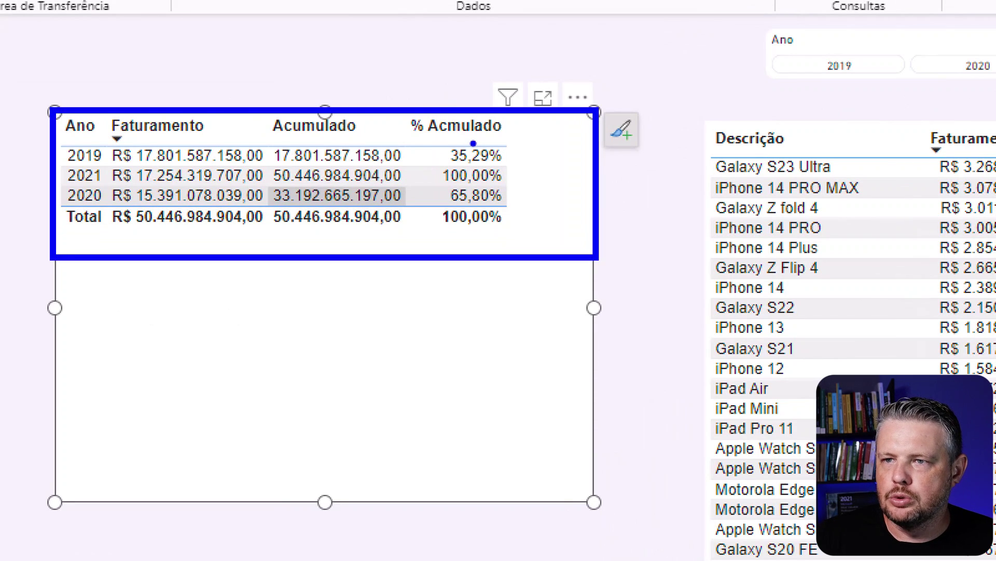
key(Escape)
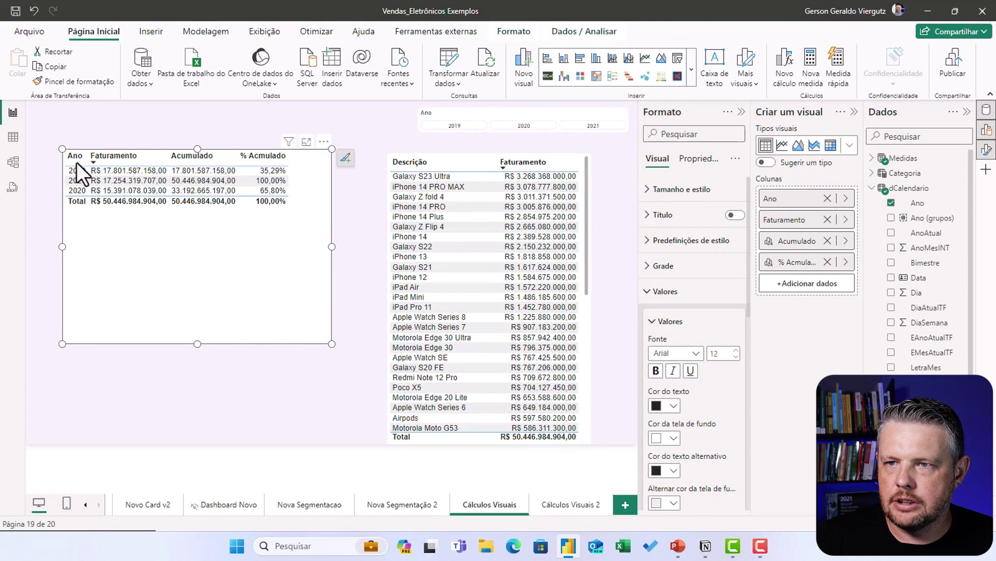
click(76, 156)
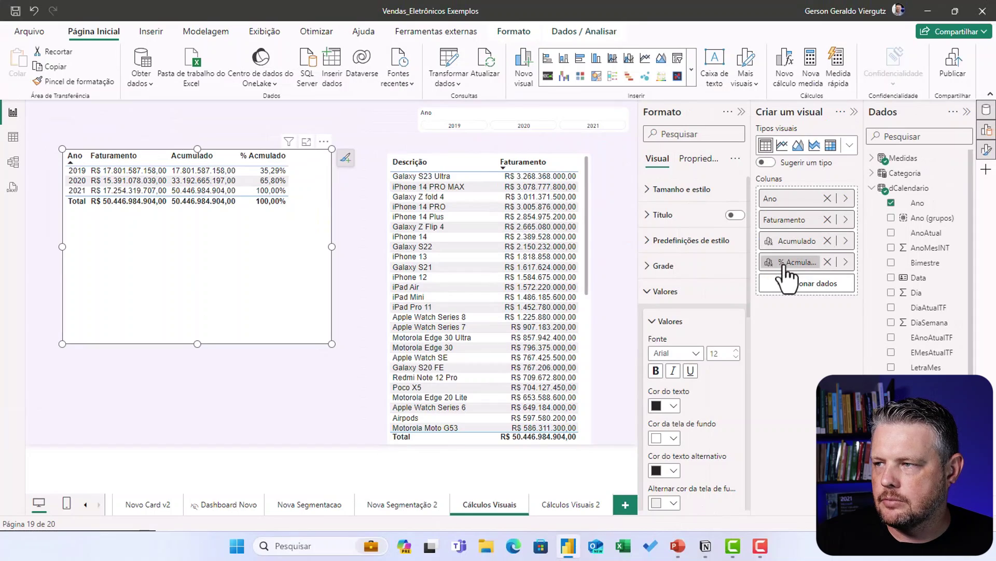
Open the % Acmulado calculation for editing and hide the Acumulado column from the visual.
right_click(758, 291)
click(845, 309)
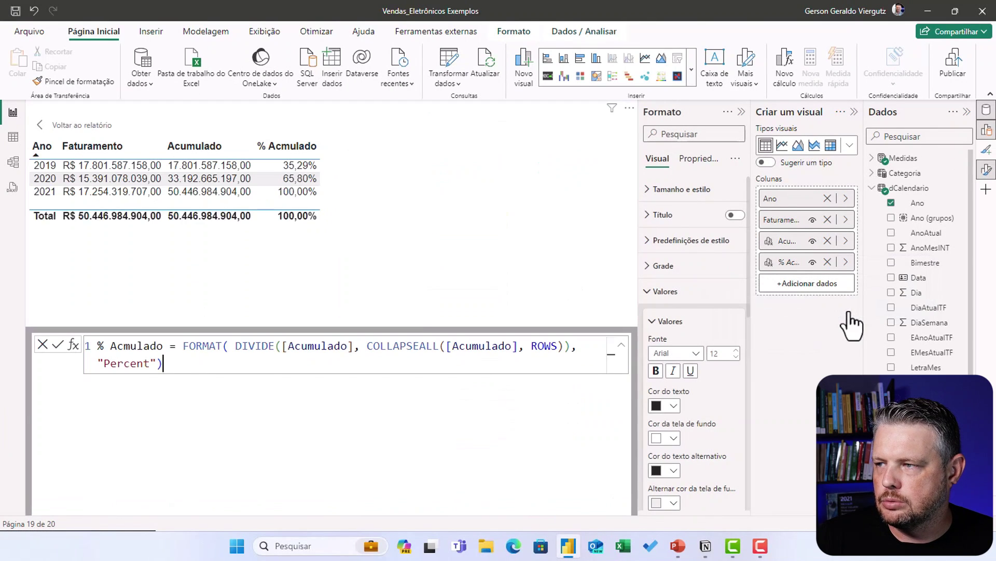
click(813, 242)
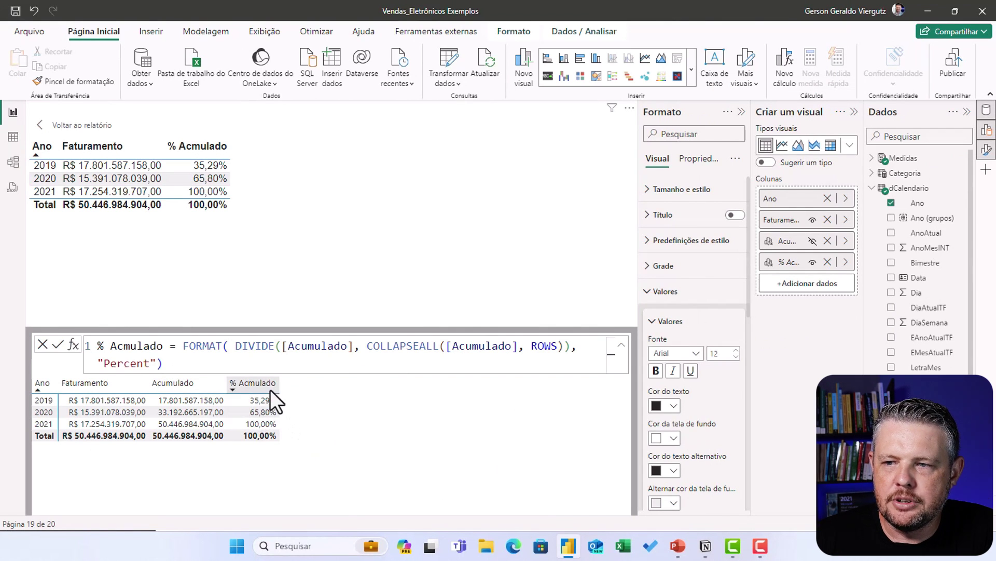
Correct the calculation's name to % Acumulado, commit it and show the Acumulado column in the visual again.
right_click(805, 262)
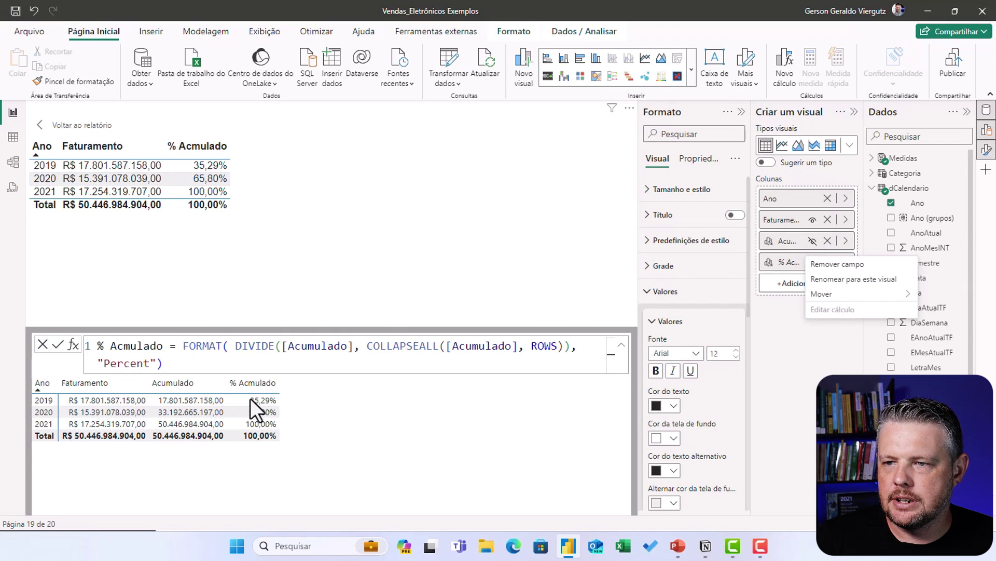
click(123, 346)
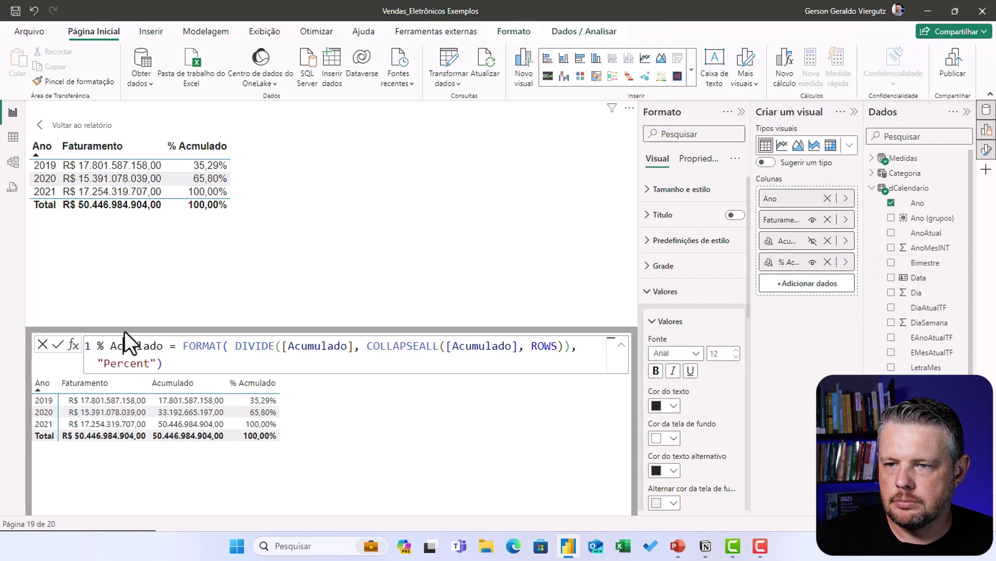
text(u)
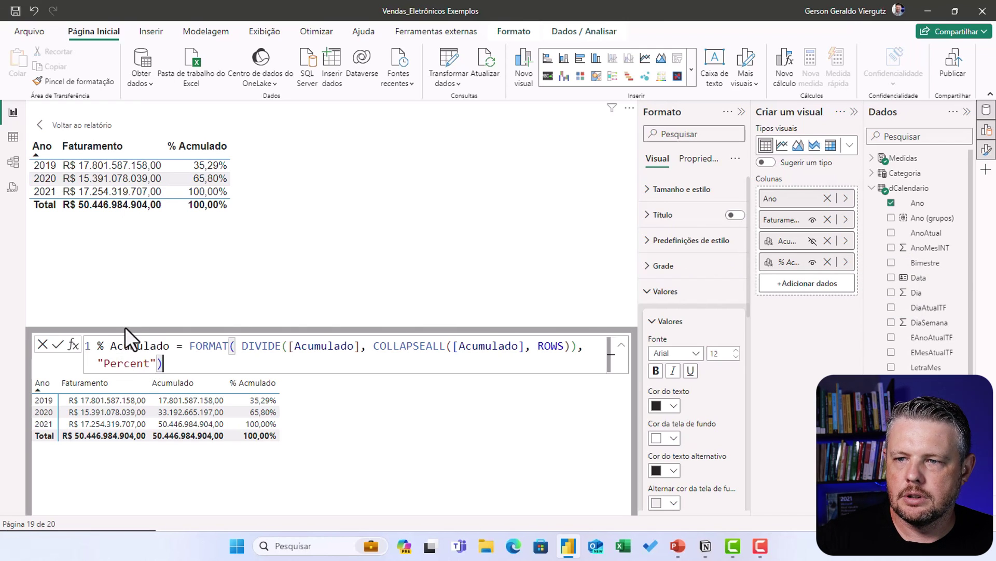
key(Return)
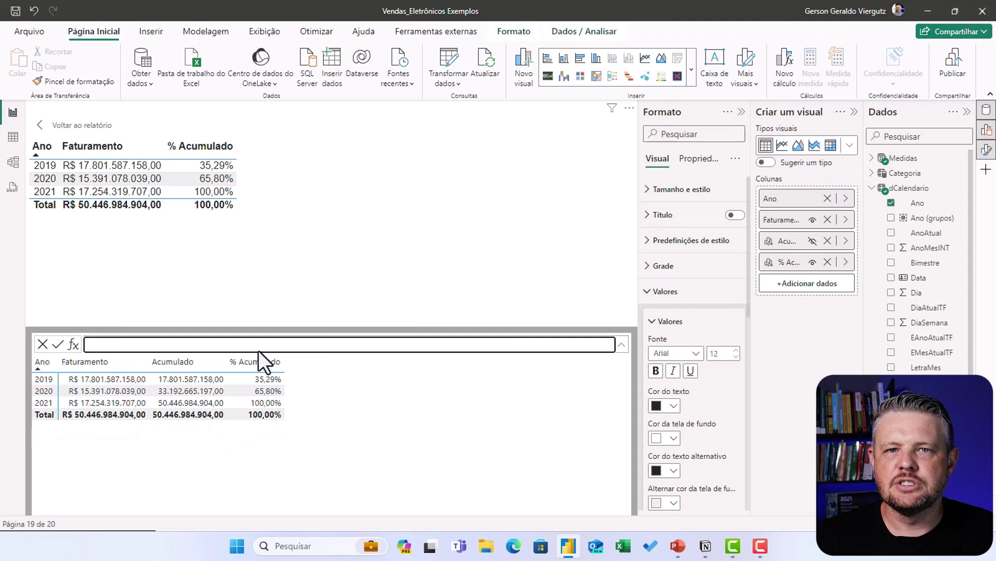
click(813, 241)
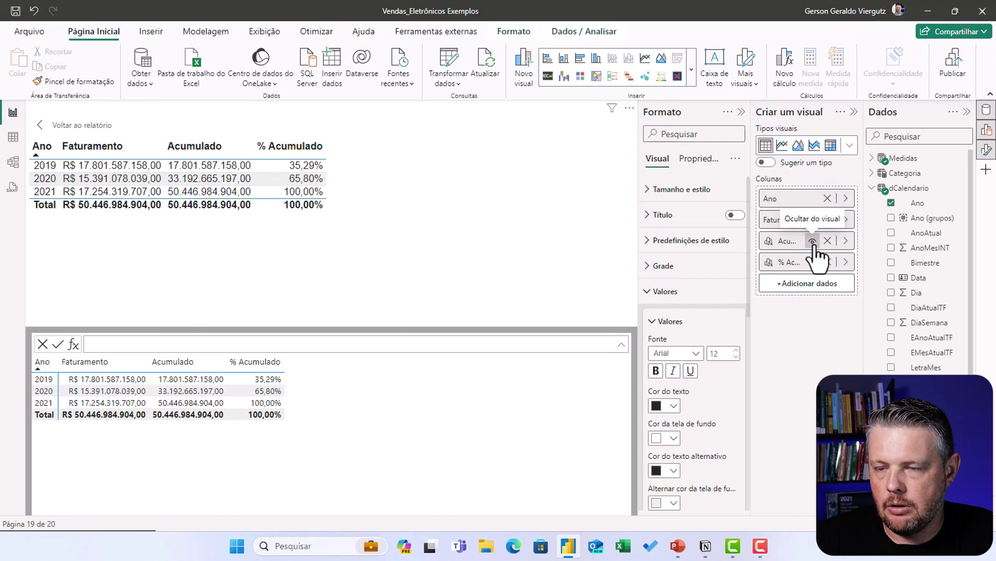
Switch the table to a clustered column chart and try Acumulado as a tooltip field instead of a Y-axis value.
click(597, 59)
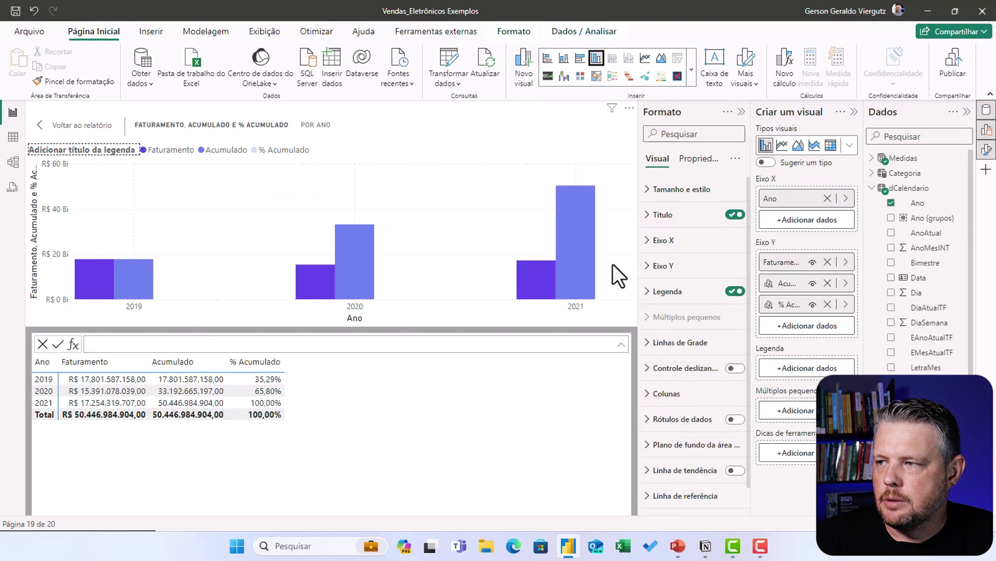
drag(794, 283, 799, 460)
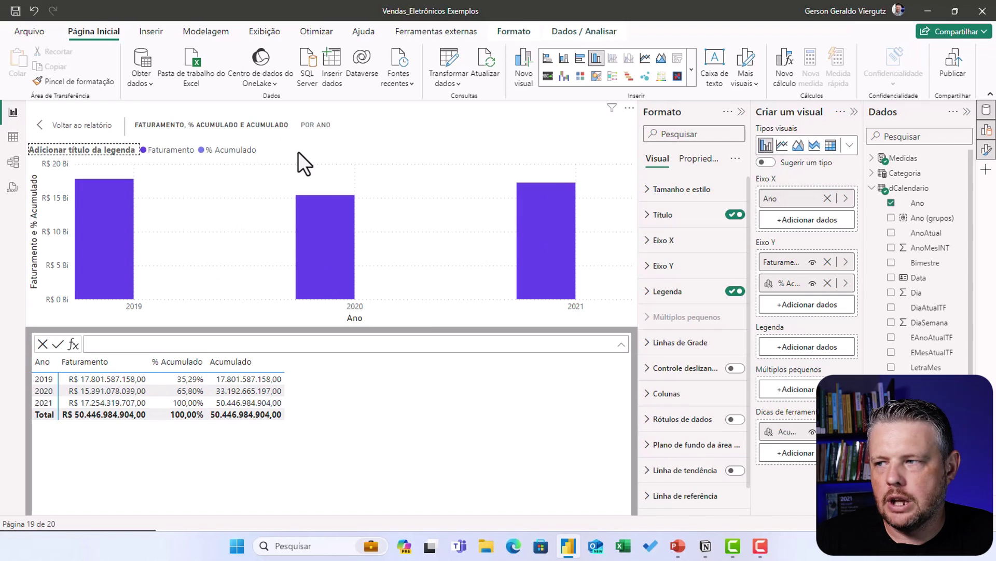
mouse_move(322, 254)
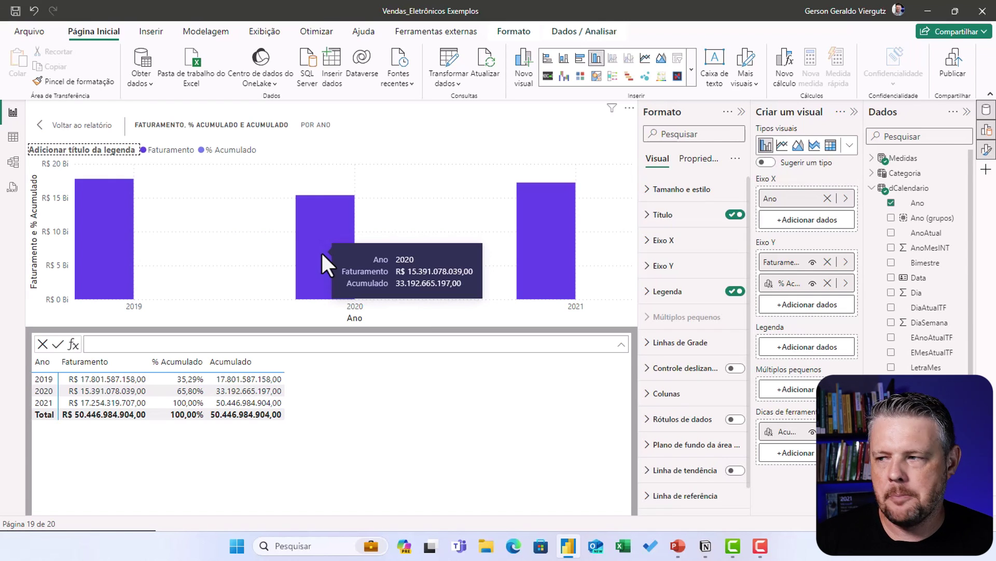
drag(779, 431, 794, 283)
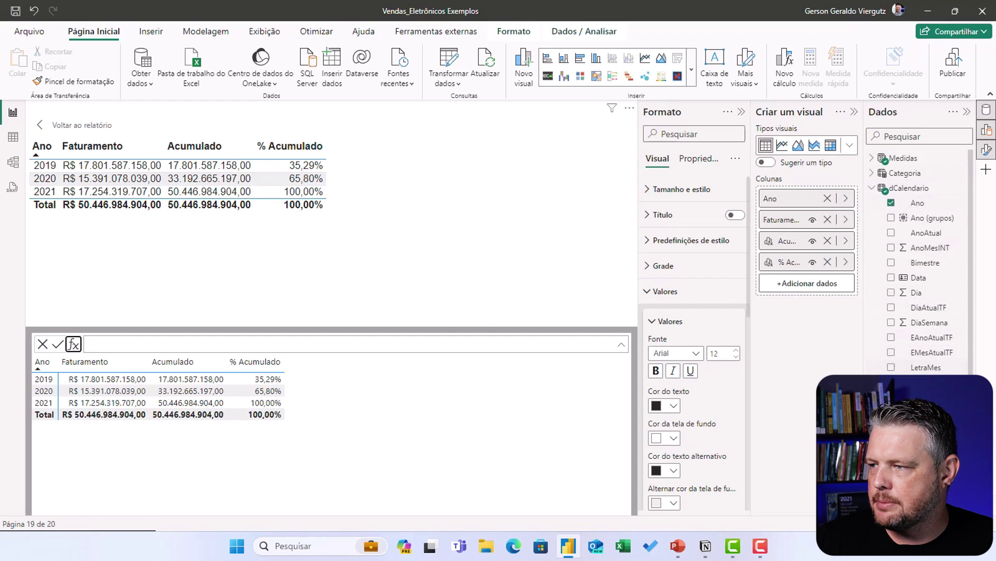
Add the MesAbre field to the table's columns between Ano and Faturamento and review the monthly rows.
drag(926, 382, 808, 215)
scroll(93, 229, down, 6)
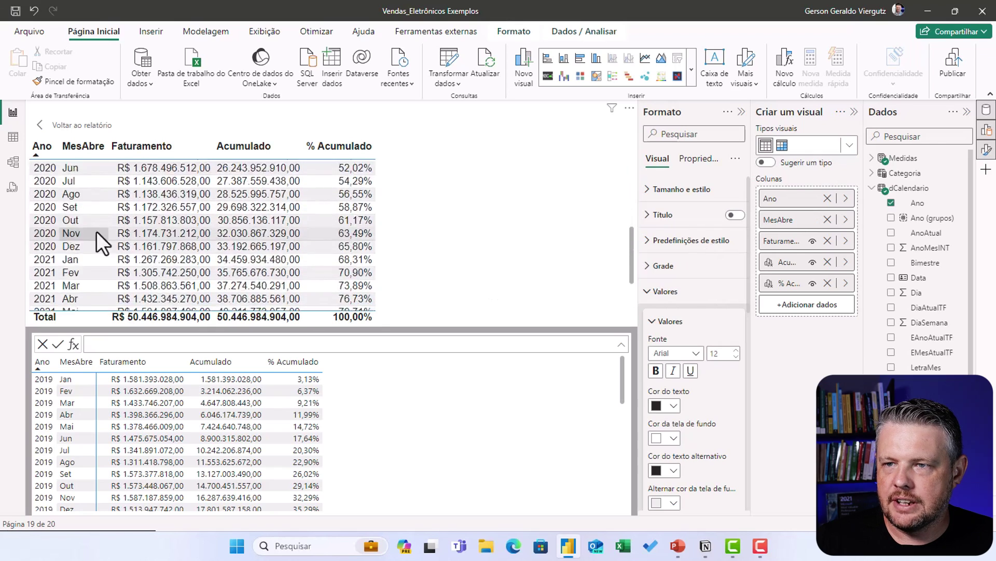
scroll(126, 230, up, 6)
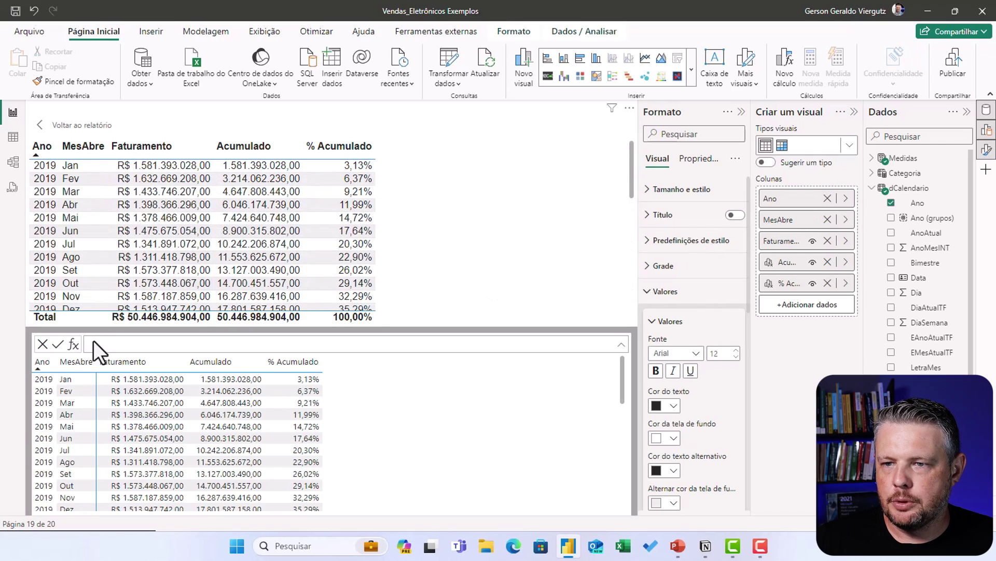
Insert a moving average (Média móvel) visual calculation from the templates and set its field argument to [Faturamento].
click(73, 343)
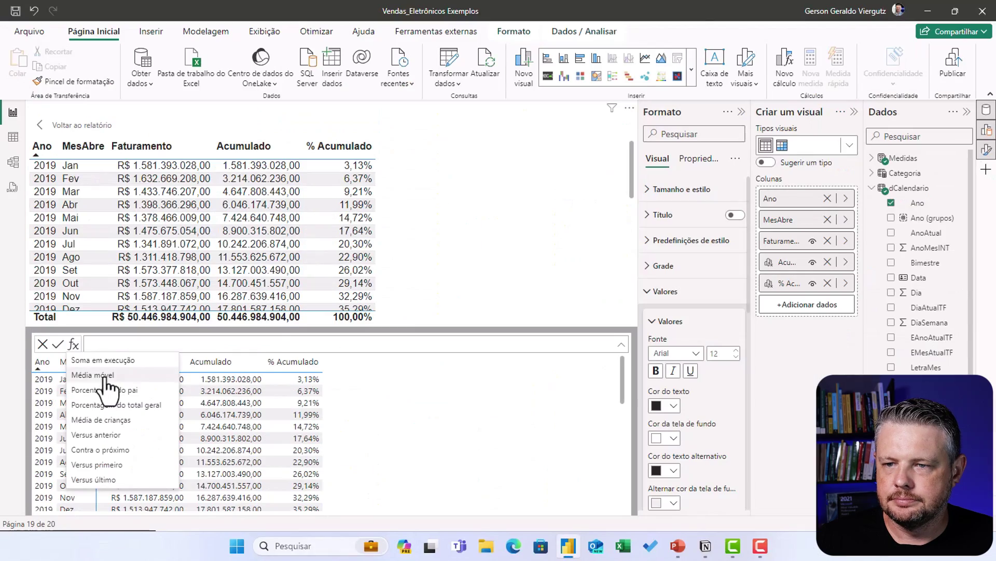
click(106, 377)
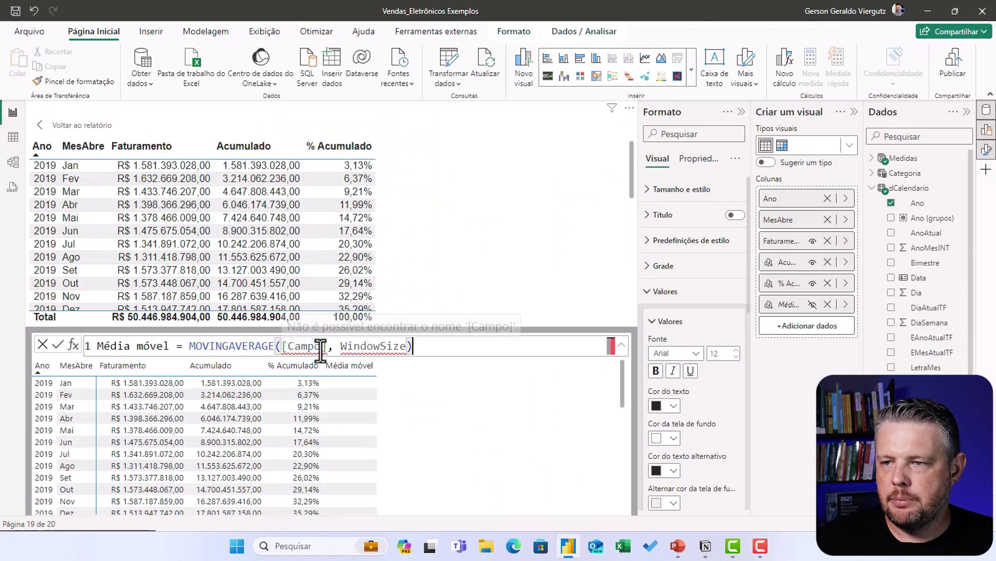
double_click(293, 347)
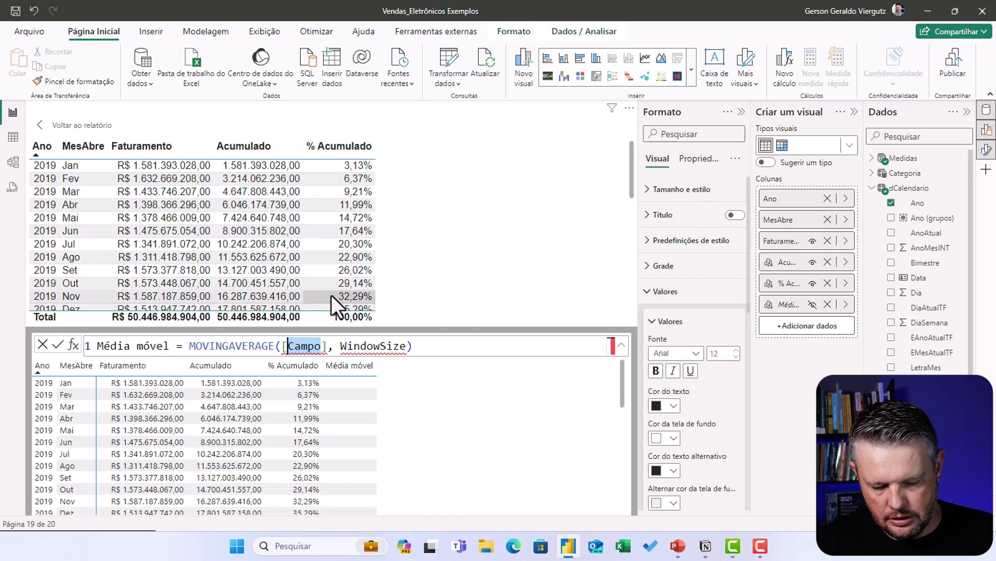
text(fat)
key(Tab)
Replace the WindowSize argument of the Média móvel calculation with 3 and commit it.
key(ctrl+Right)
key(ctrl+shift+Right)
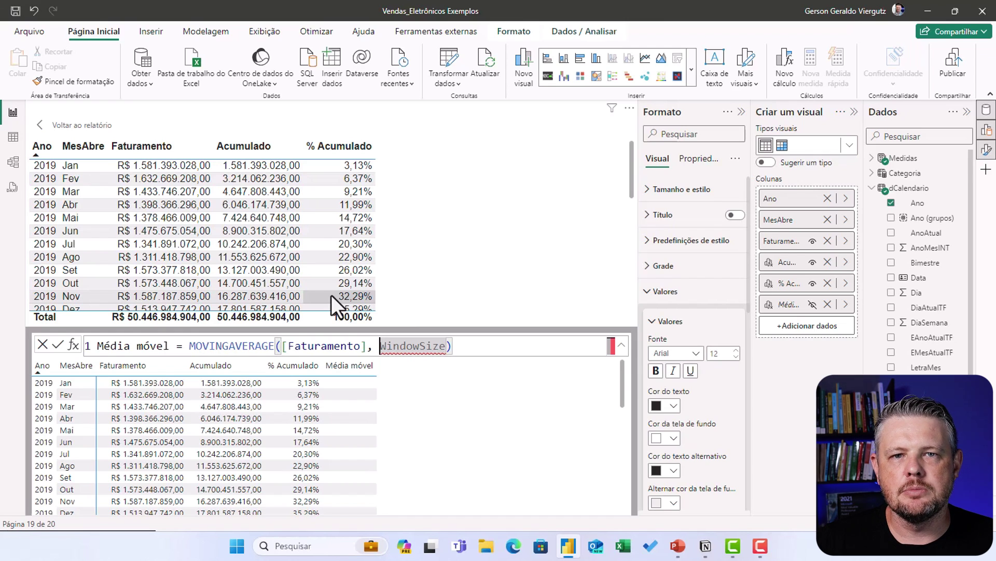
key(shift+Right)
key(shift+Right)
key(shift+Right)
key(shift+Right)
key(shift+Right)
key(shift+Right)
key(shift+Right)
key(shift+Right)
key(shift+Right)
key(shift+Right)
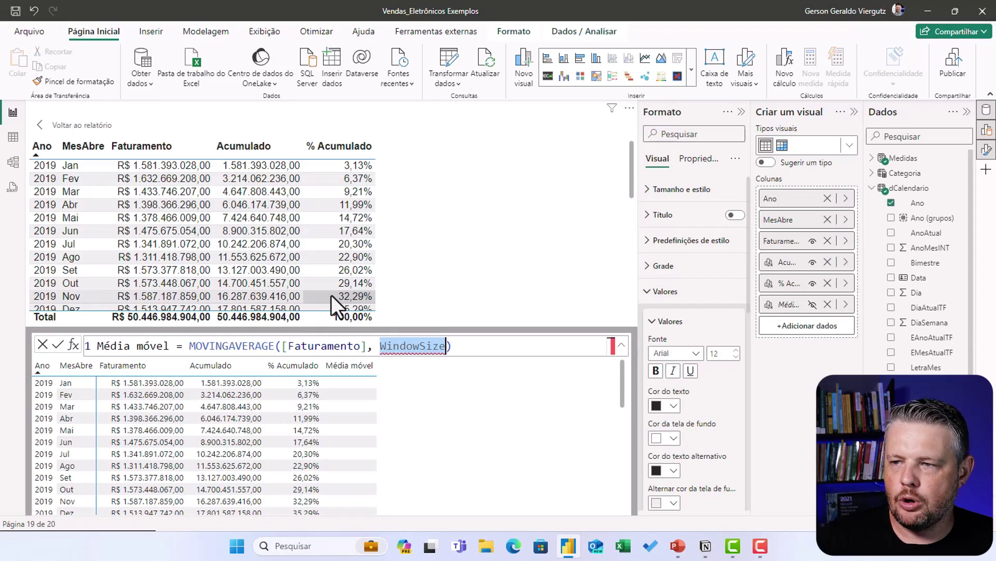
text(3)
key(Return)
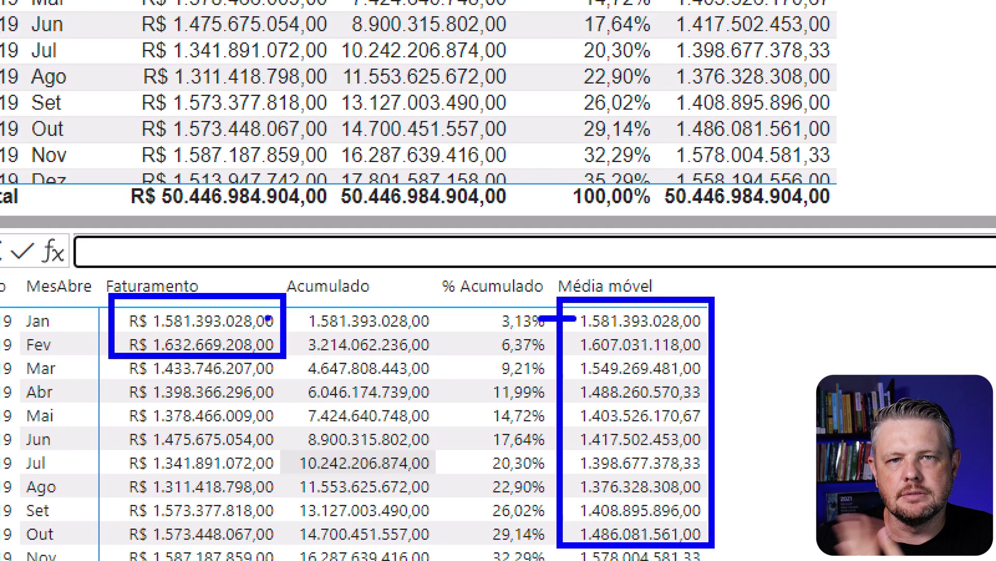
mouse_move(570, 349)
mouse_down()
mouse_move(536, 347)
mouse_move(550, 362)
mouse_up()
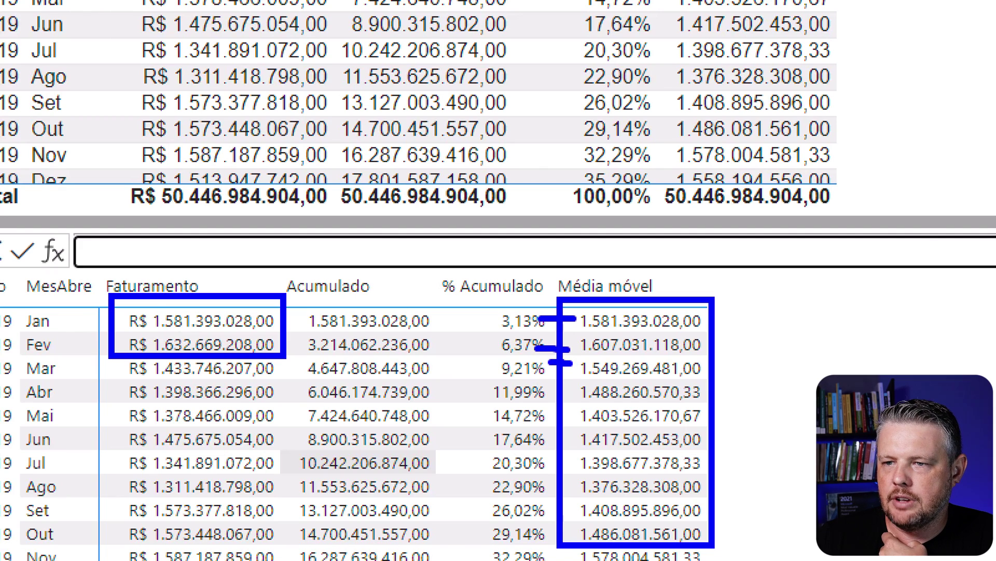
key(r)
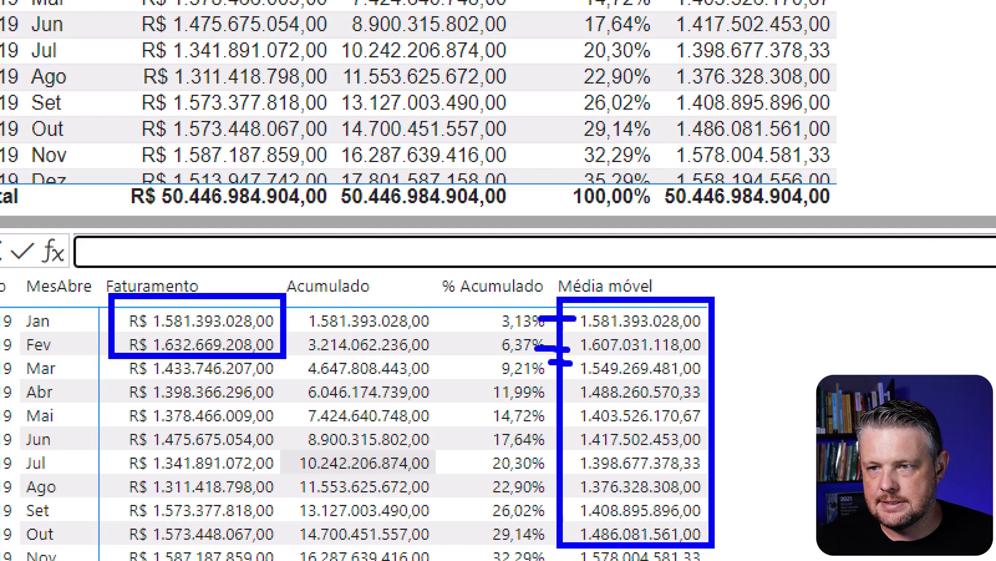
drag(108, 295, 286, 379)
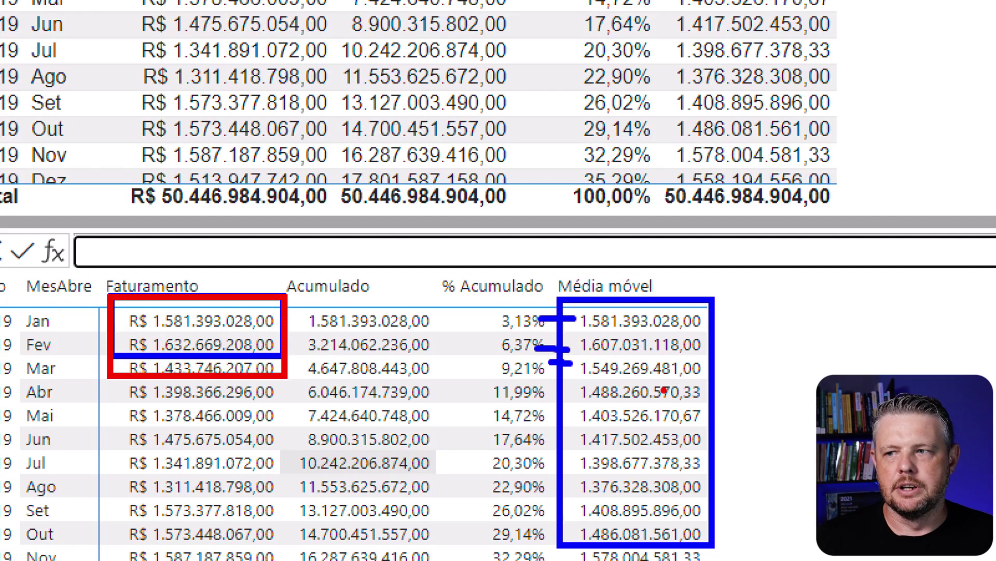
key(Escape)
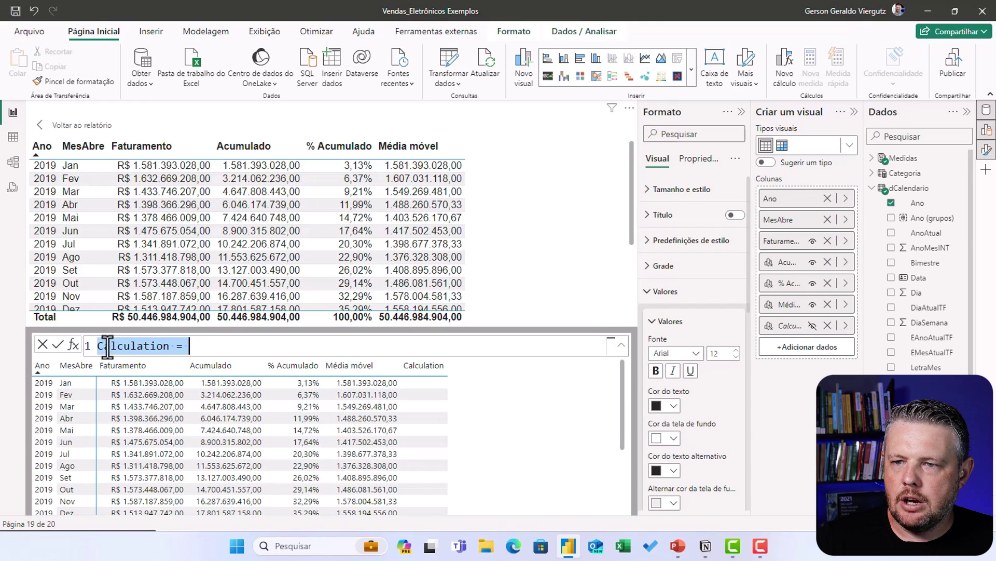
Remove the Média móvel calculation and the MesAbre field from the table's columns.
double_click(156, 346)
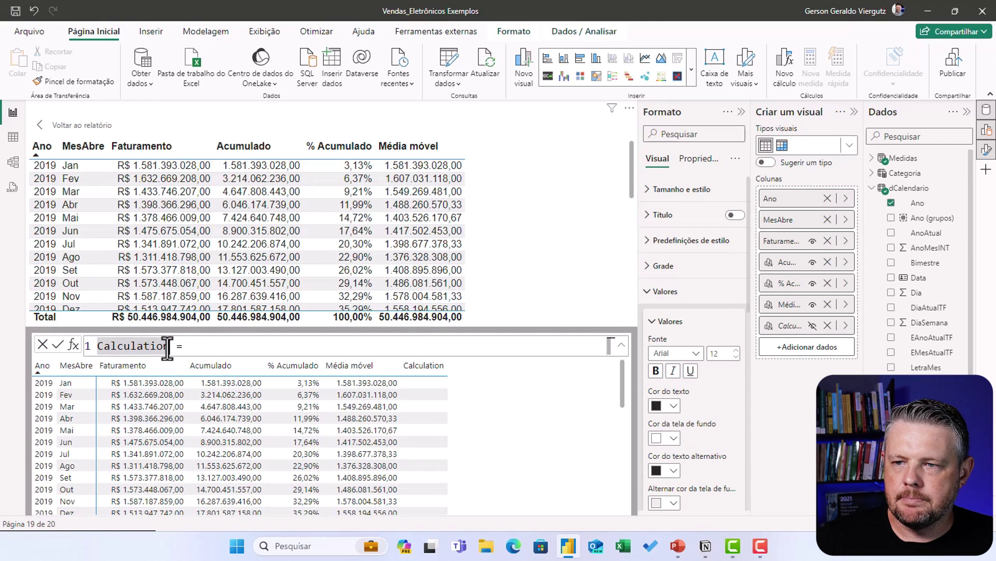
drag(167, 347, 91, 348)
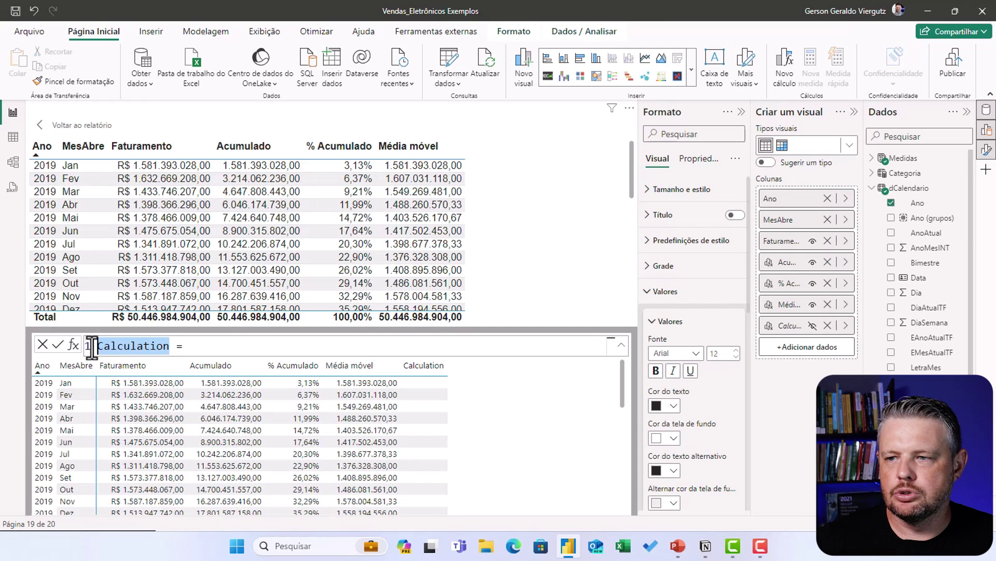
click(828, 304)
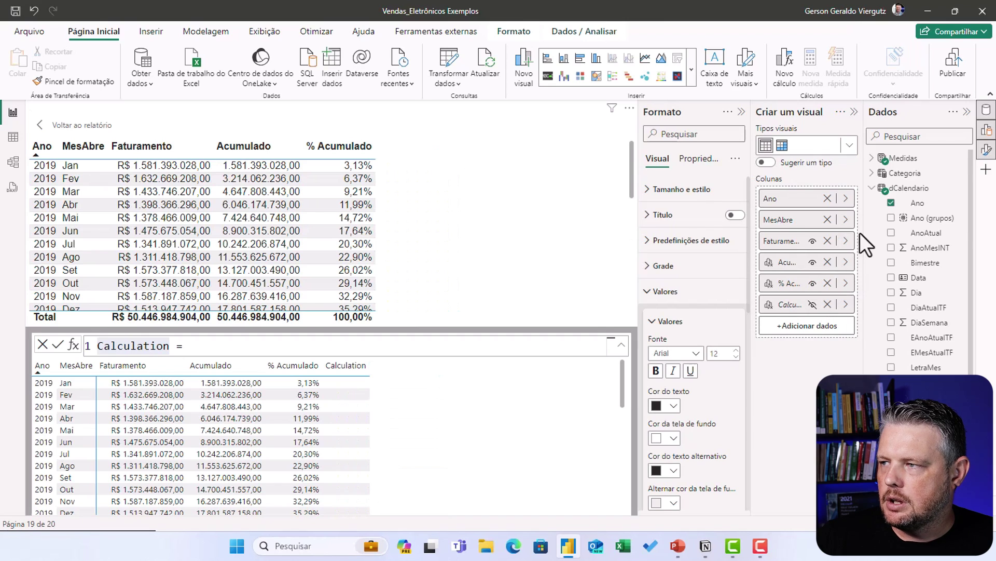
click(827, 219)
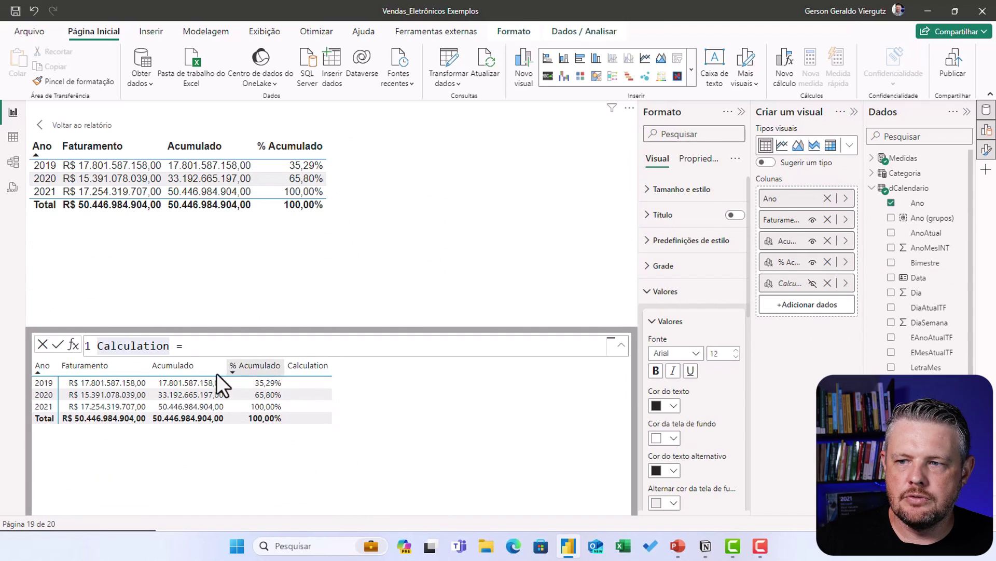
Replace the default name of the new visual calculation with Dif and collapse the Formato pane to widen the canvas.
double_click(164, 345)
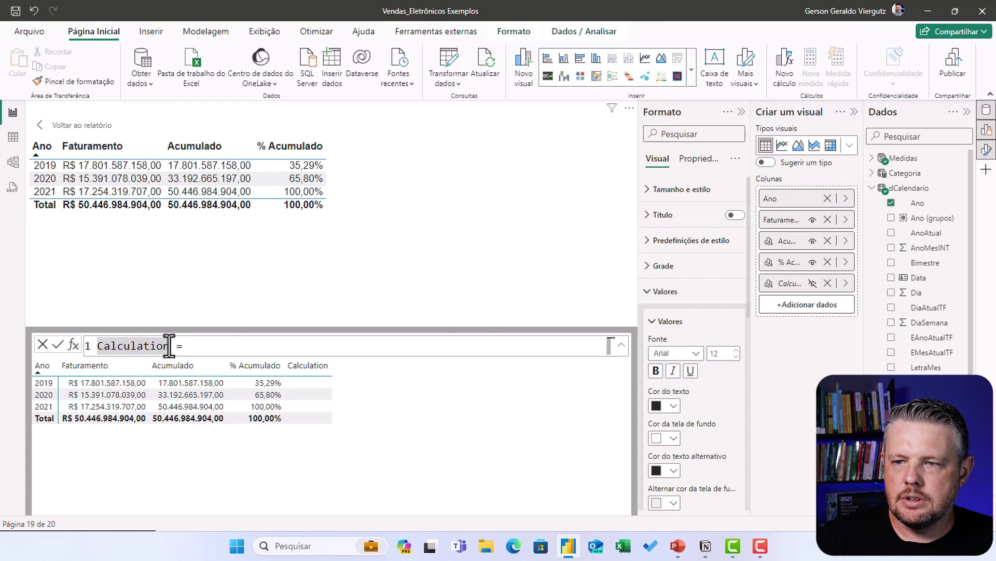
drag(166, 345, 97, 347)
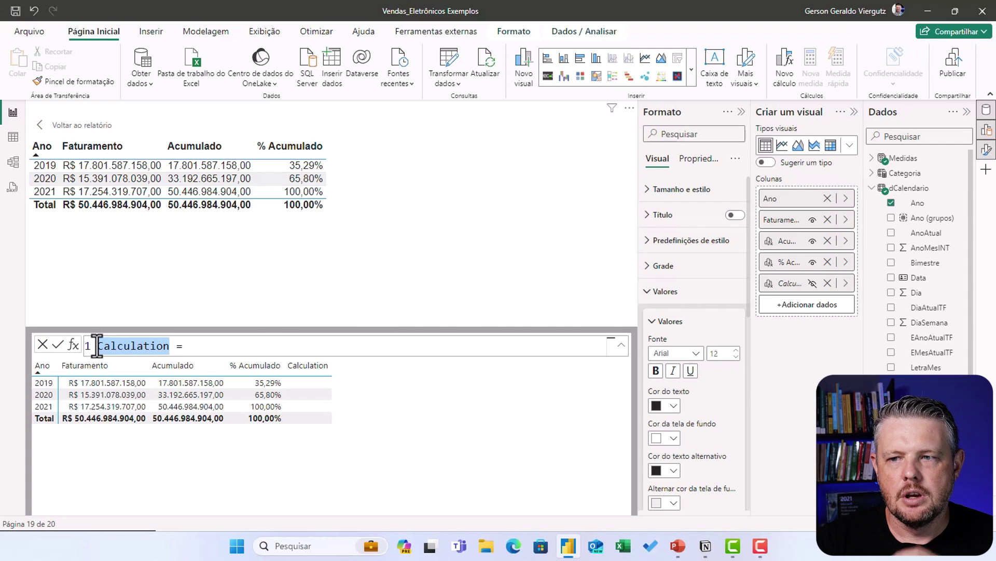
text(Dif)
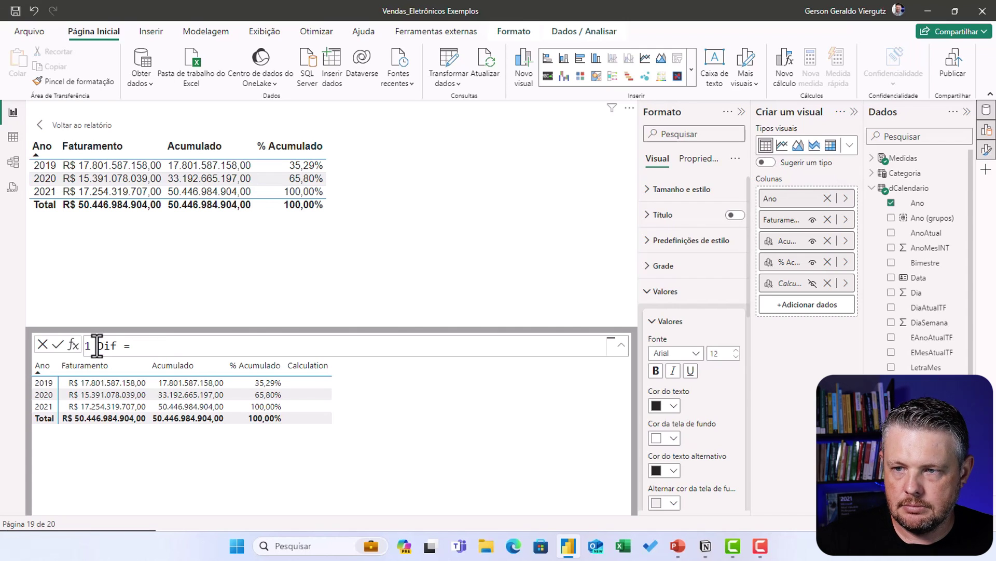
scroll(145, 358, up, 2)
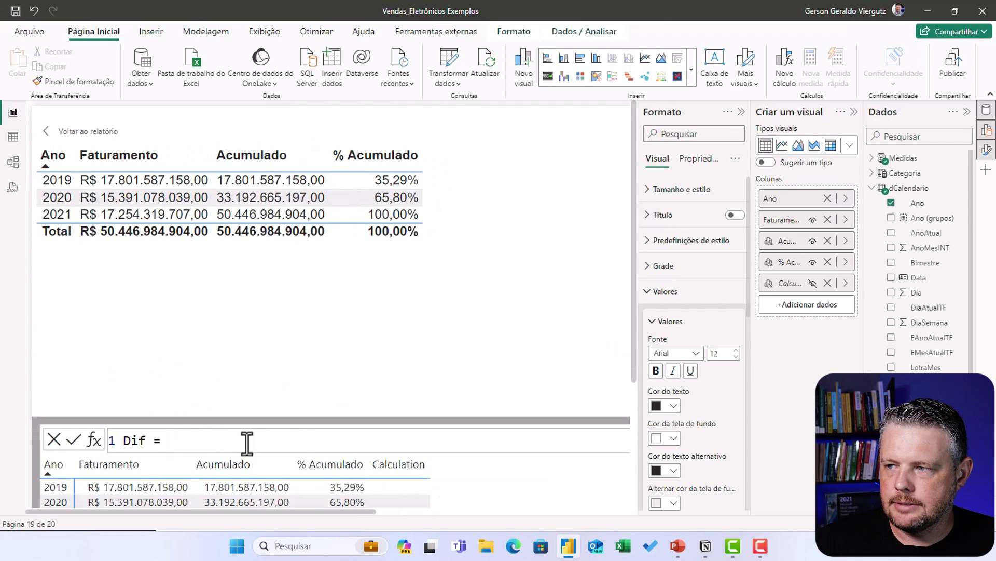
click(301, 440)
click(741, 112)
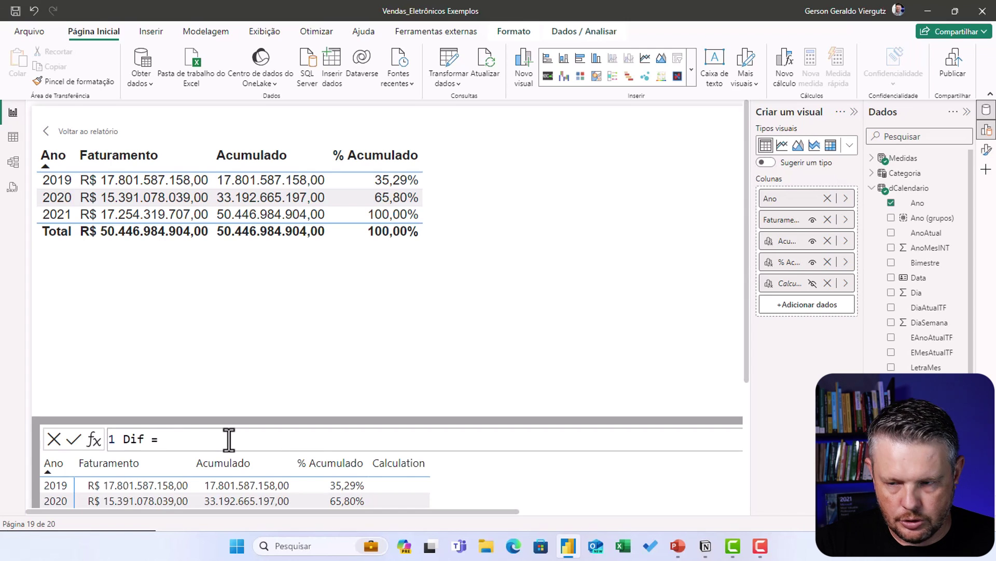
Define Dif as [Faturamento] - PREVIOUS([Faturamento]) and commit the calculation.
text(fat)
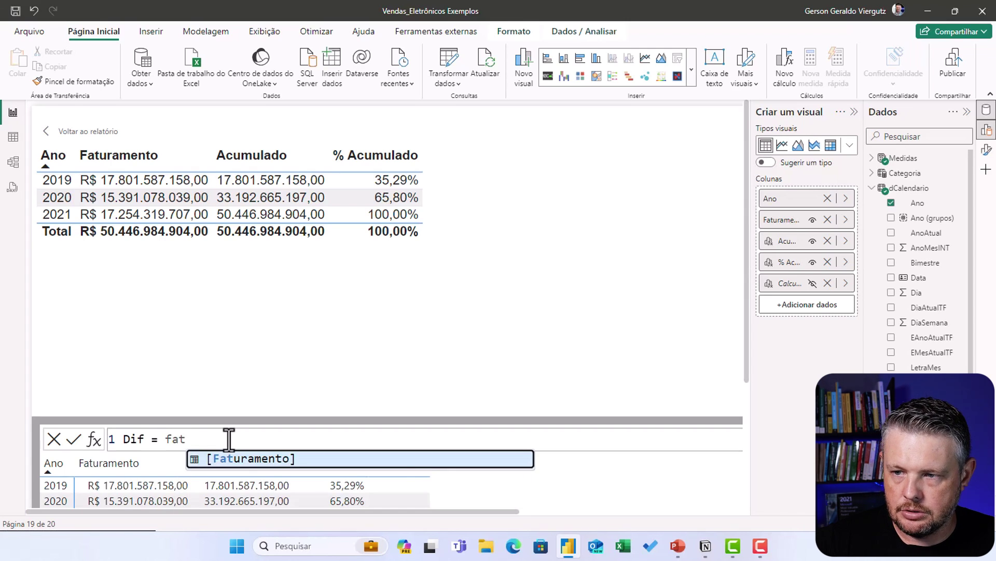
key(Tab)
text(- )
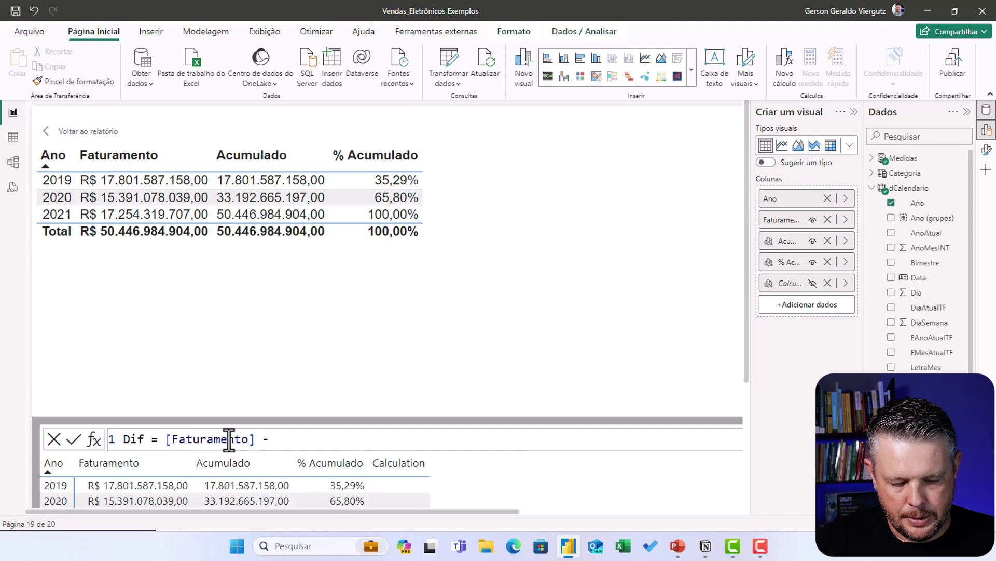
text(pre)
key(Tab)
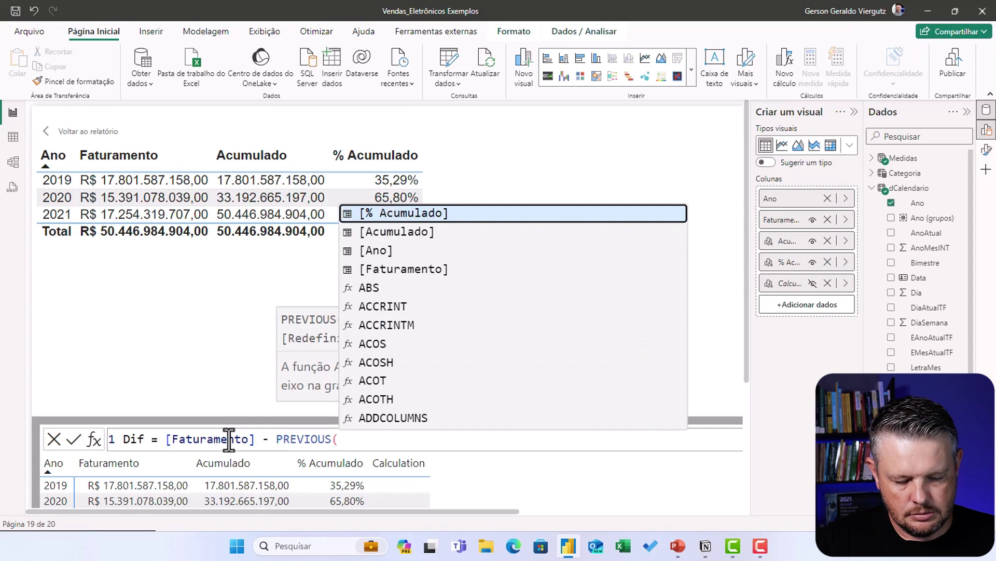
text(fatu)
key(Tab)
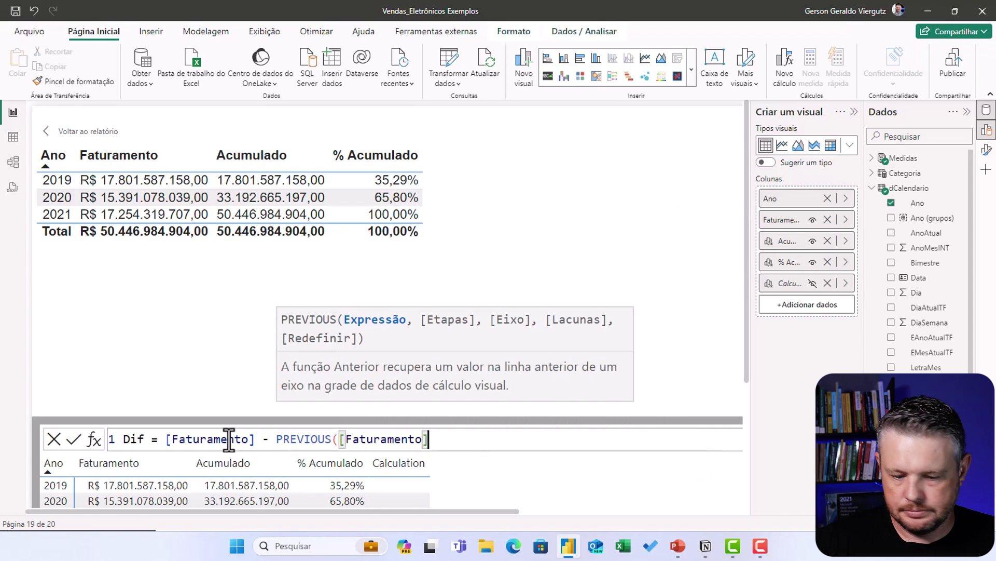
text())
key(Return)
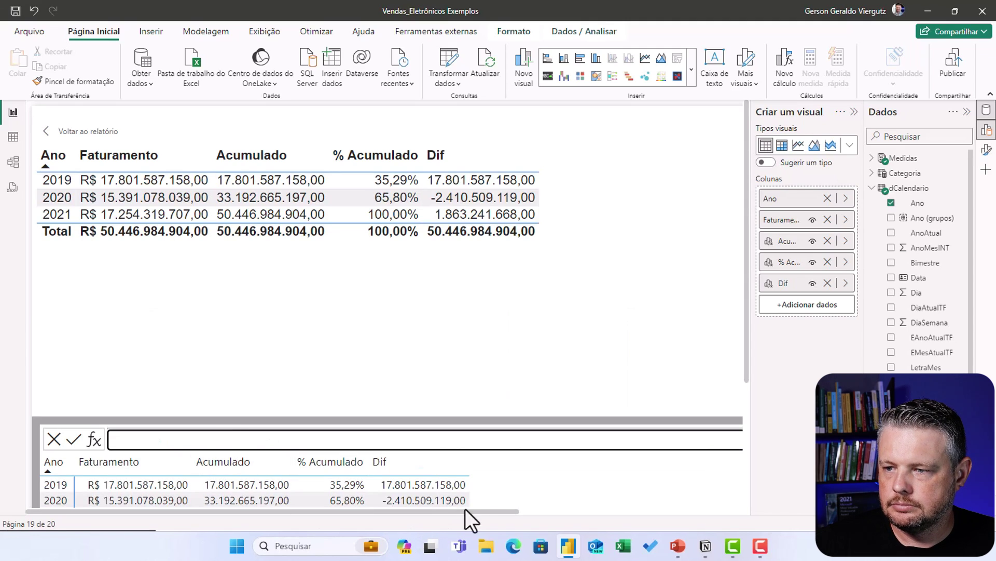
Compare the Faturamento values of 2019, 2020 and 2021 with the differences in the Dif column.
scroll(468, 499, down, 3)
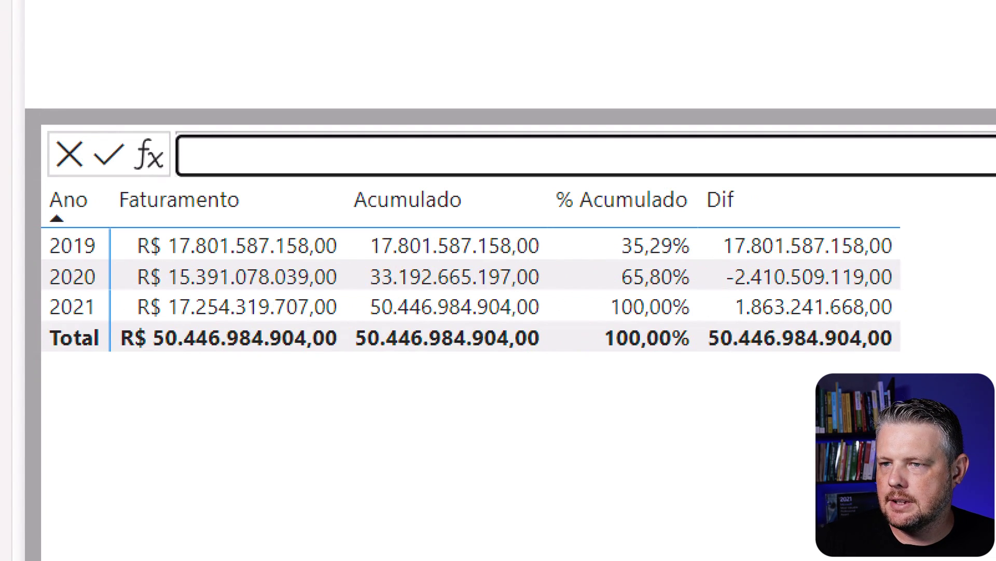
mouse_move(114, 264)
mouse_down()
mouse_move(267, 298)
mouse_move(358, 298)
mouse_up()
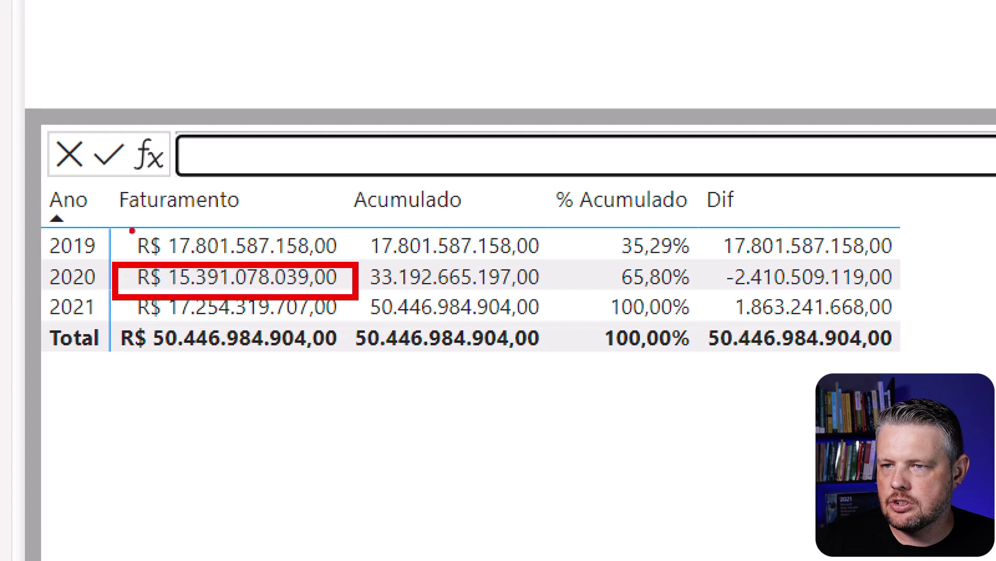
mouse_move(110, 222)
mouse_down()
mouse_move(286, 263)
mouse_move(349, 264)
mouse_up()
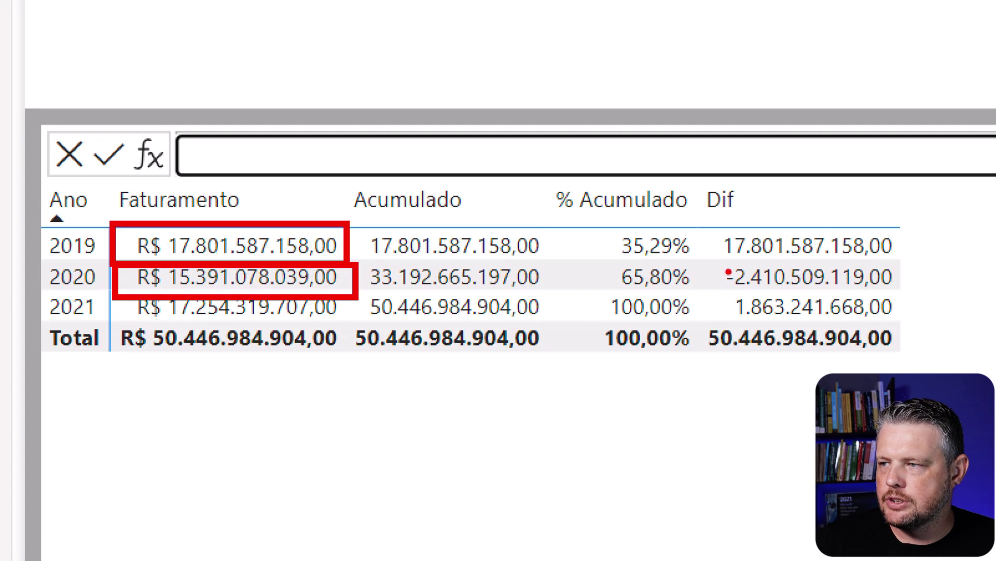
mouse_move(120, 292)
mouse_down()
mouse_move(334, 320)
mouse_move(345, 312)
mouse_up()
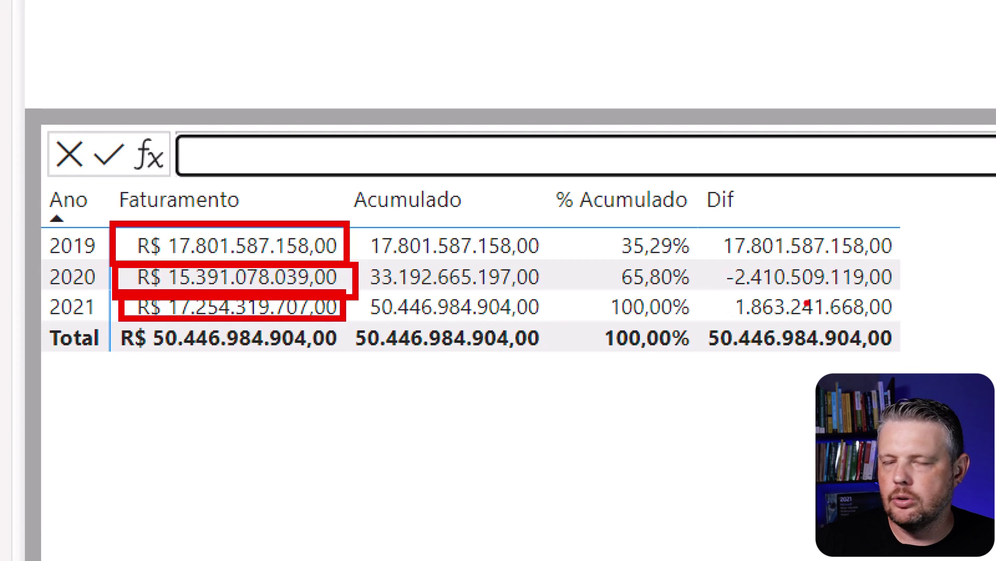
key(Escape)
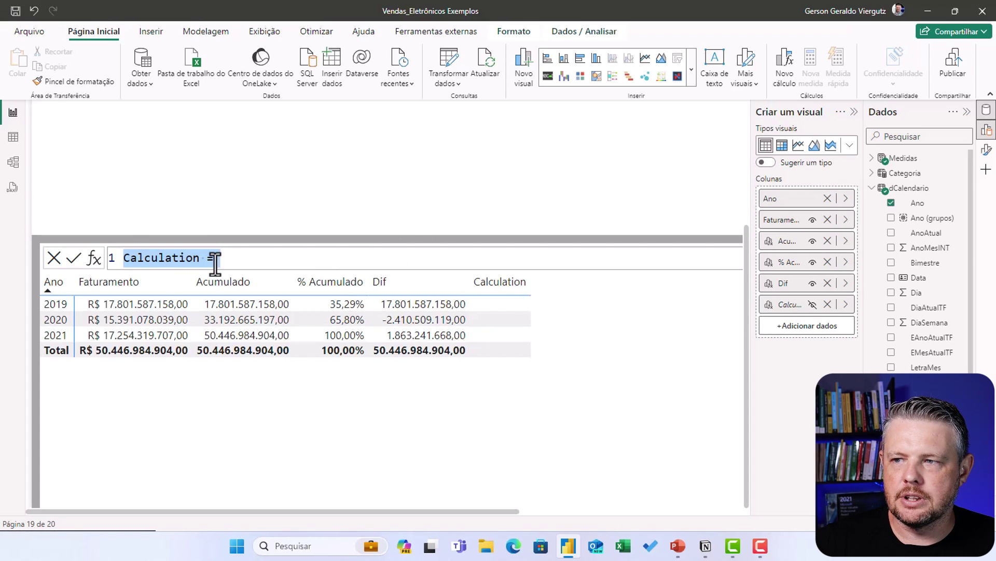
Name the new visual calculation YoY and start its formula with DIVIDE, using [Dif] as the numerator.
text(Yo)
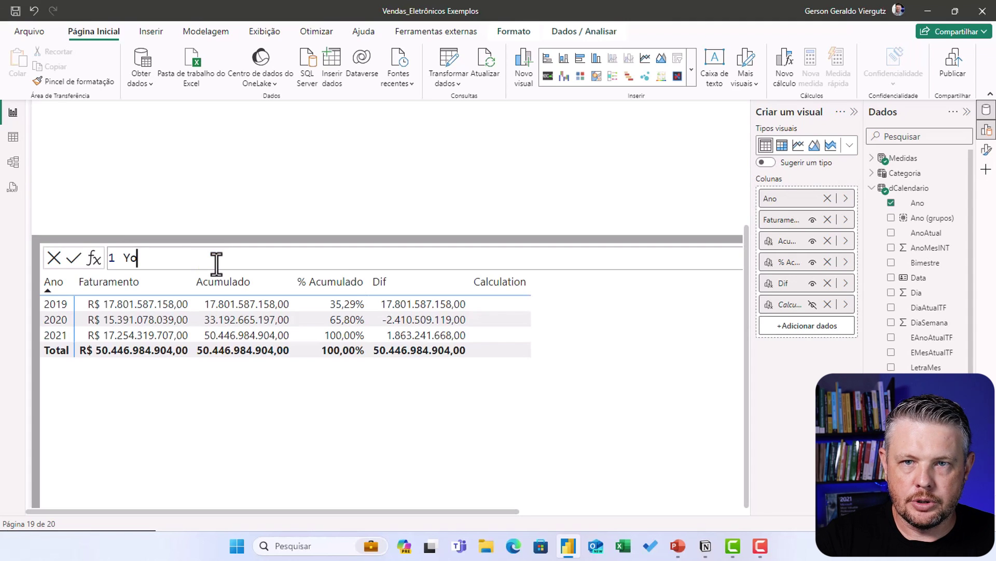
text(Y = )
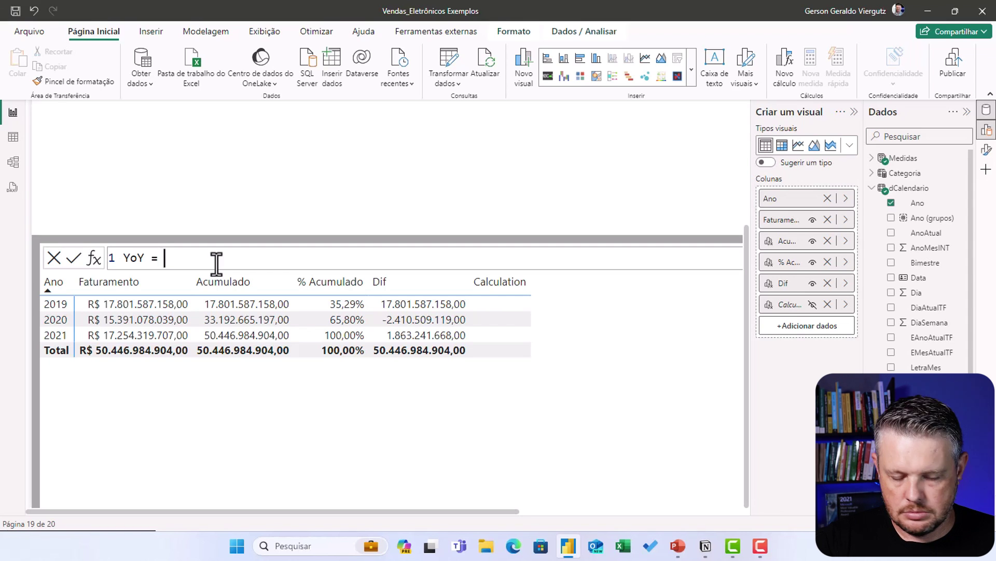
text(divi)
key(Tab)
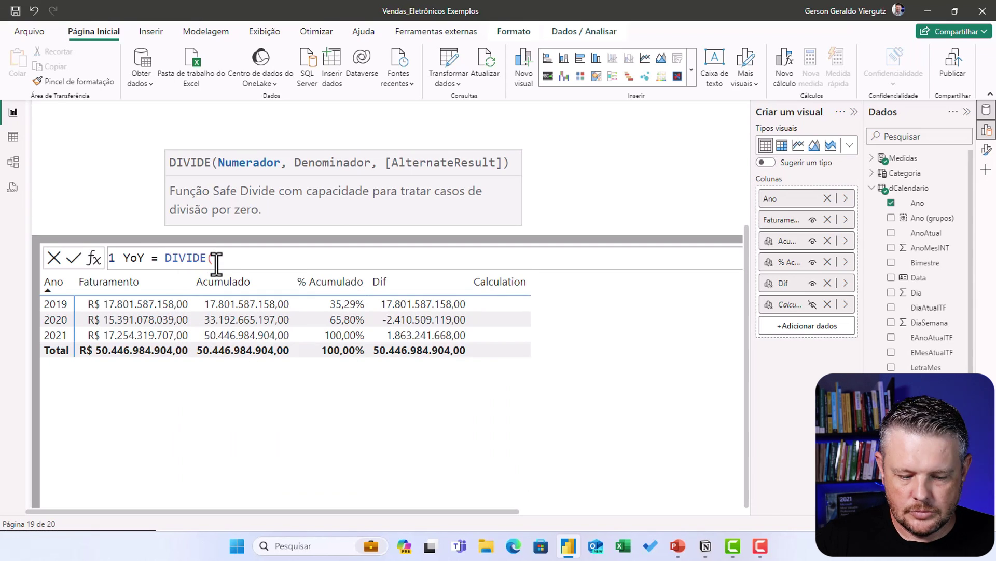
text(f)
key(BackSpace)
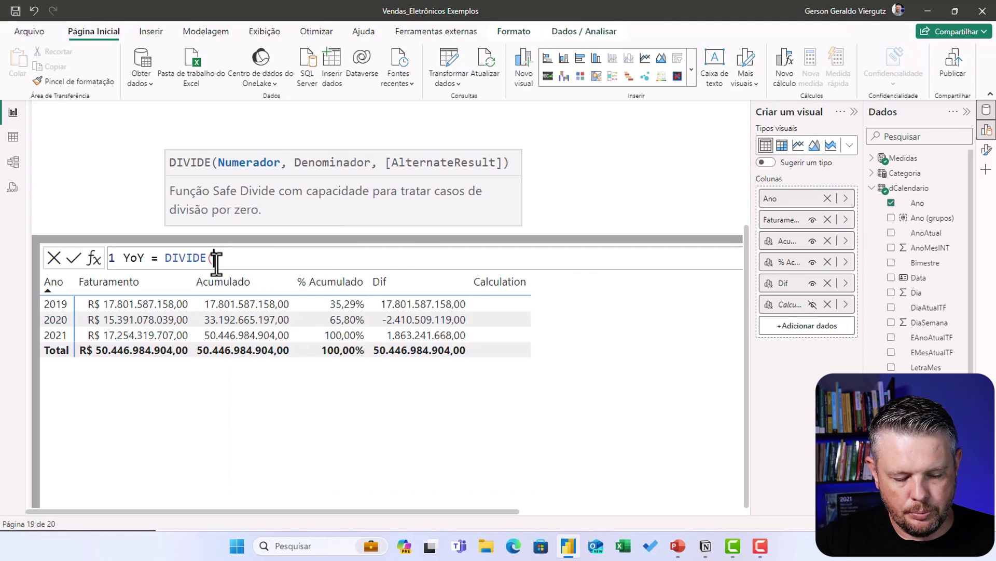
text(dif)
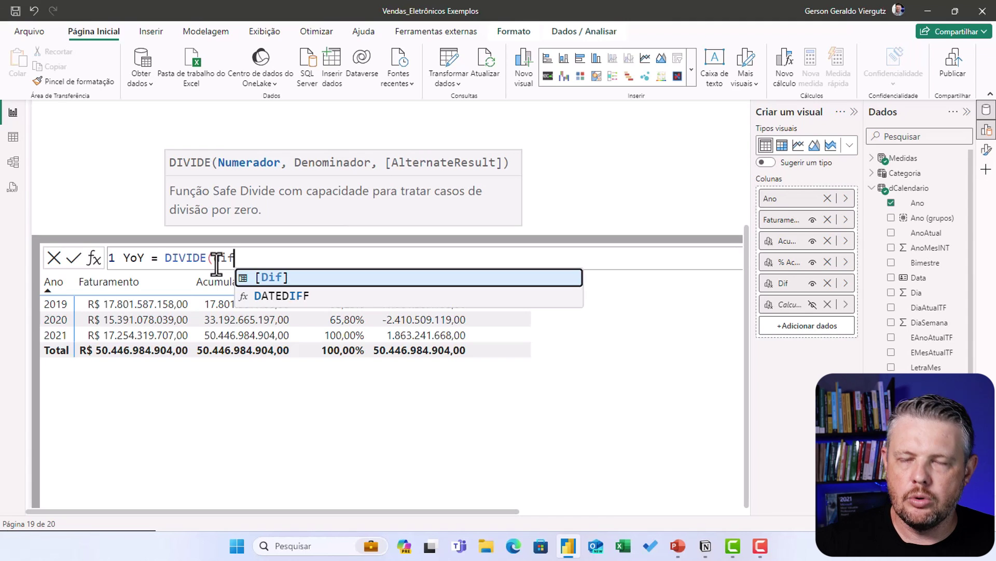
key(Tab)
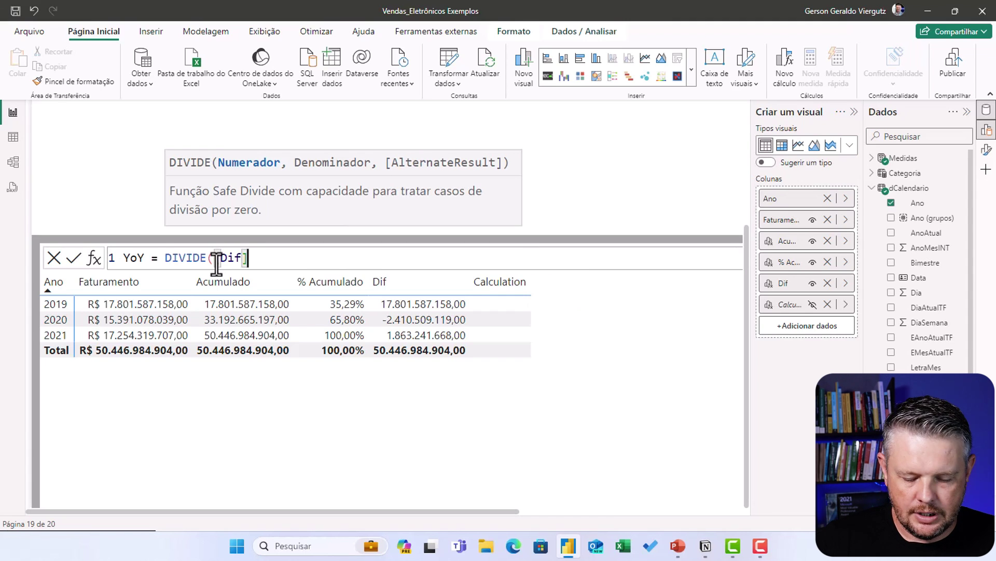
text(,)
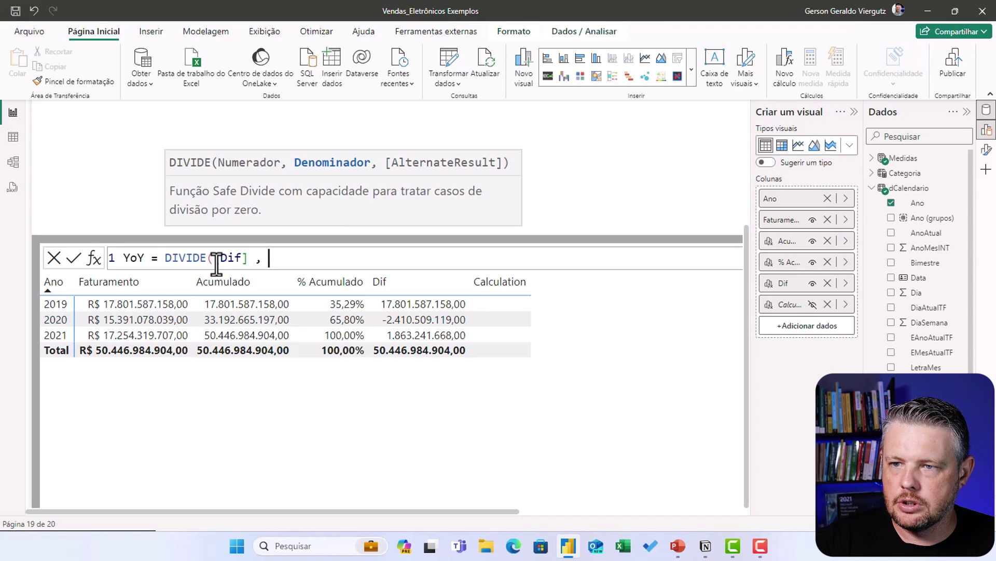
key(BackSpace)
text(fatu)
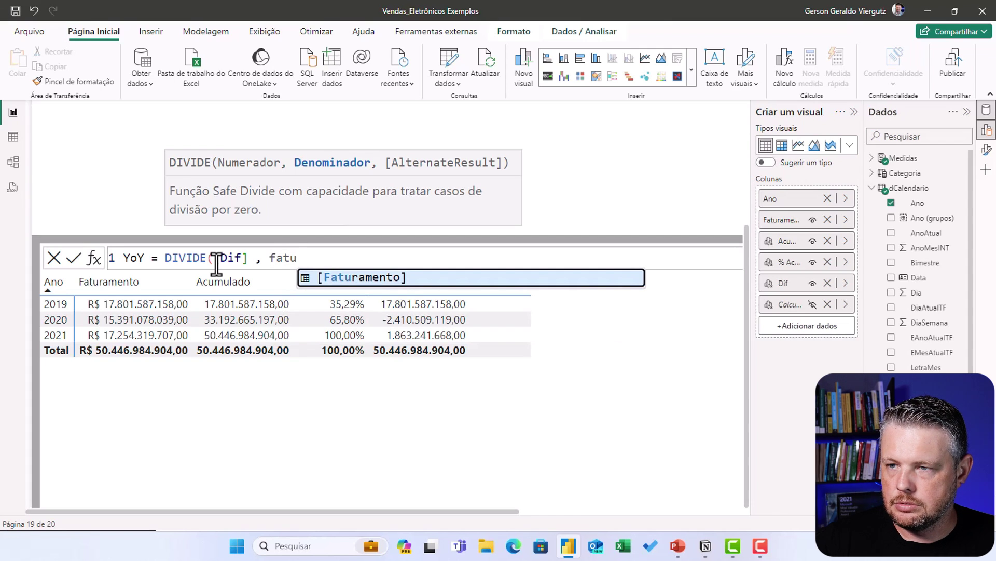
key(BackSpace)
key(BackSpace)
key(BackSpace)
key(BackSpace)
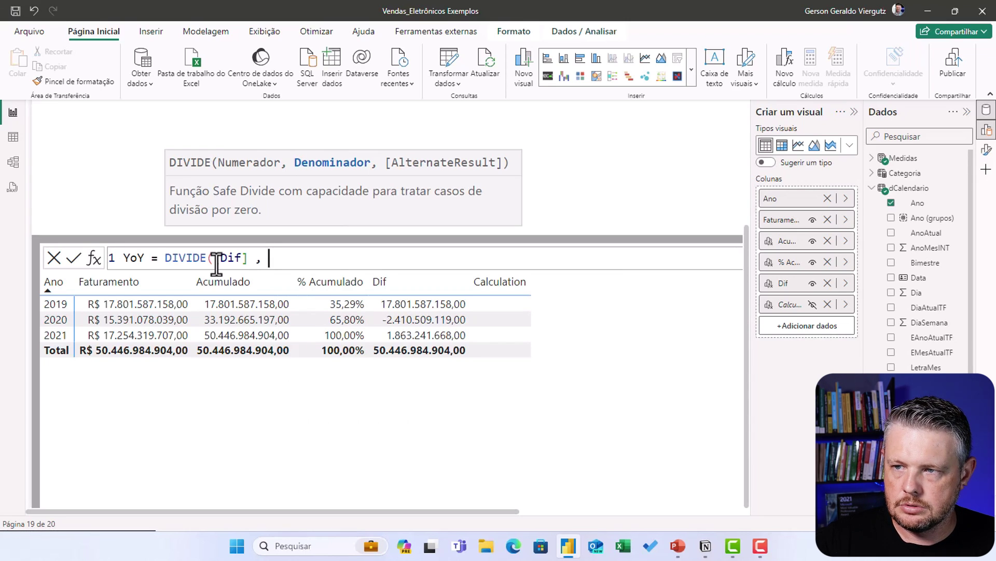
Complete the YoY formula with PREVIOUS([Faturamento]) as the denominator and commit it.
text(previ)
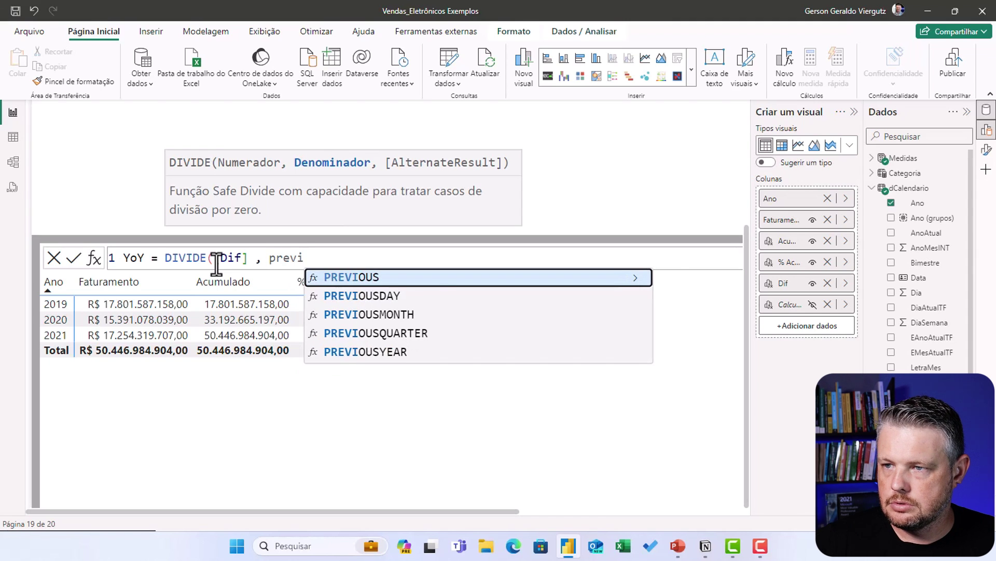
key(Tab)
text([Fat)
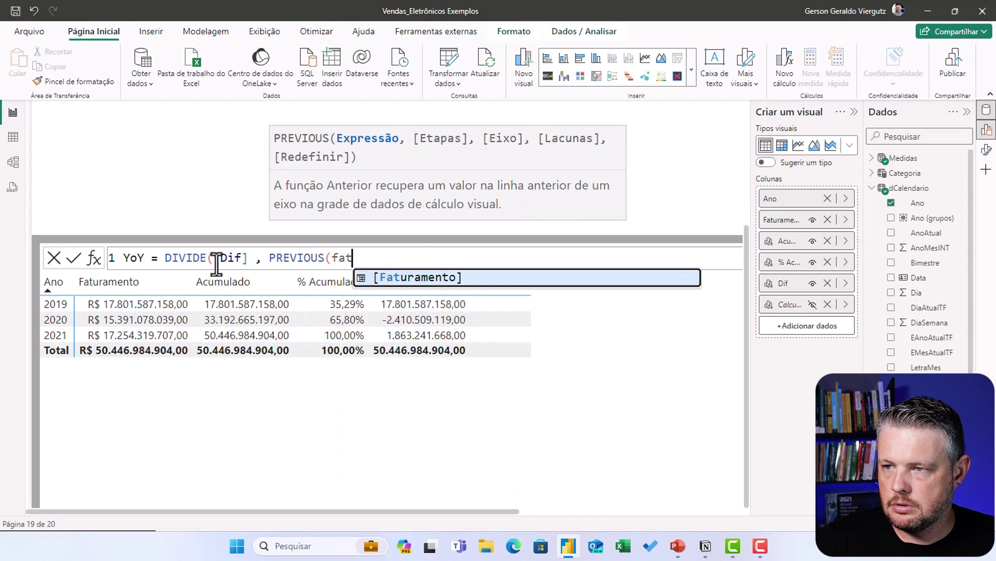
key(Tab)
text())
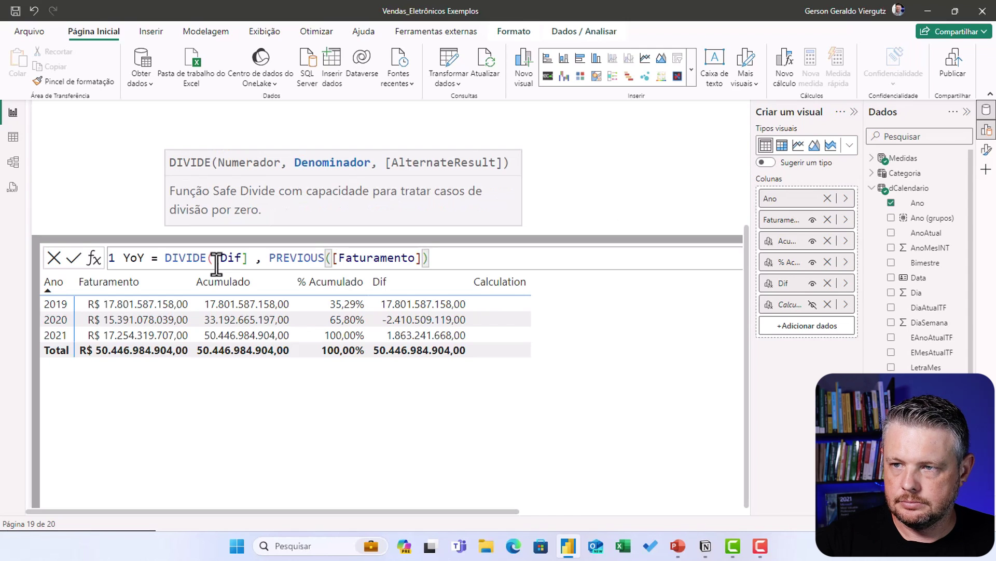
text())
key(Return)
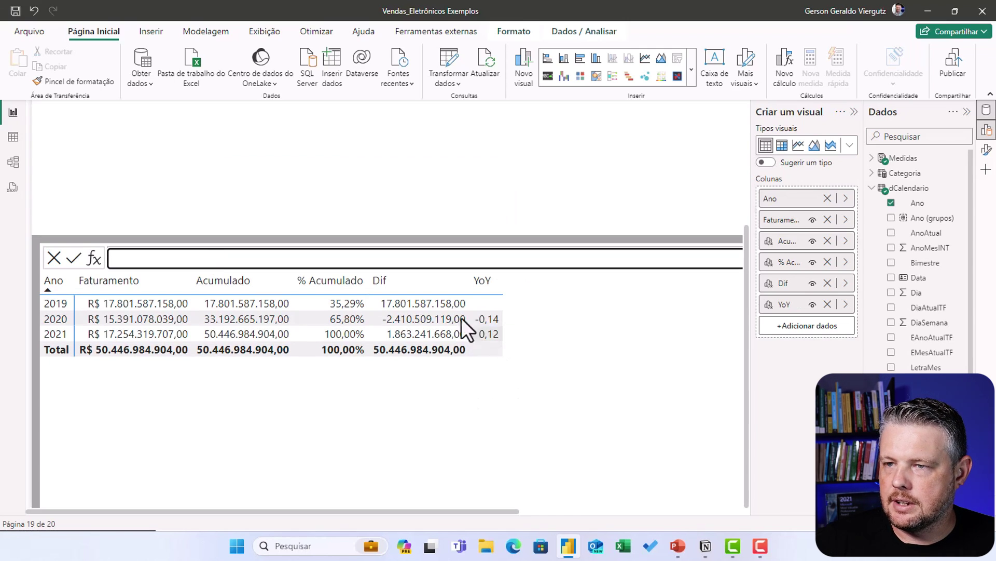
Try to wrap the YoY calculation's DIVIDE expression in FORMAT with the 0% format and commit the edit.
right_click(799, 306)
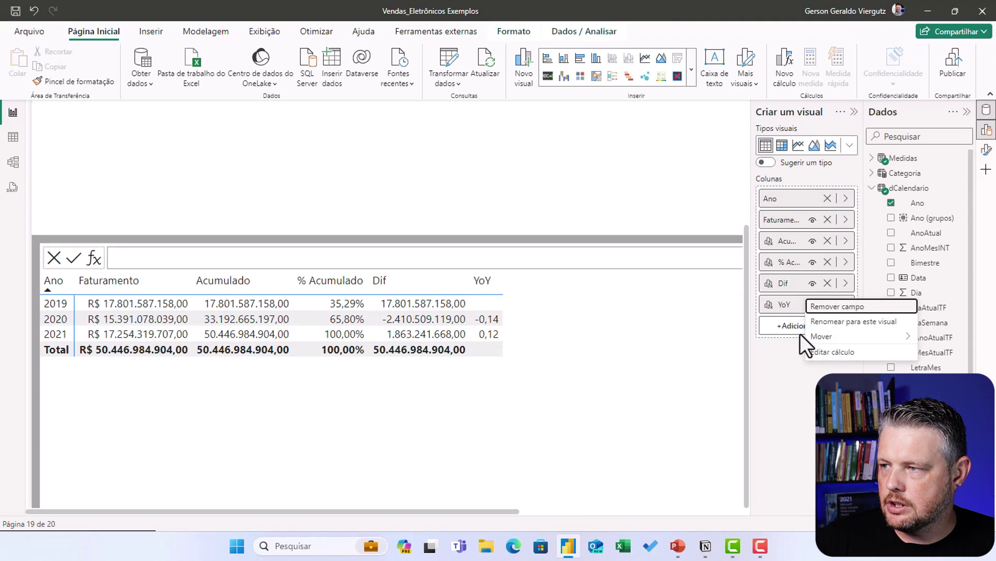
click(829, 352)
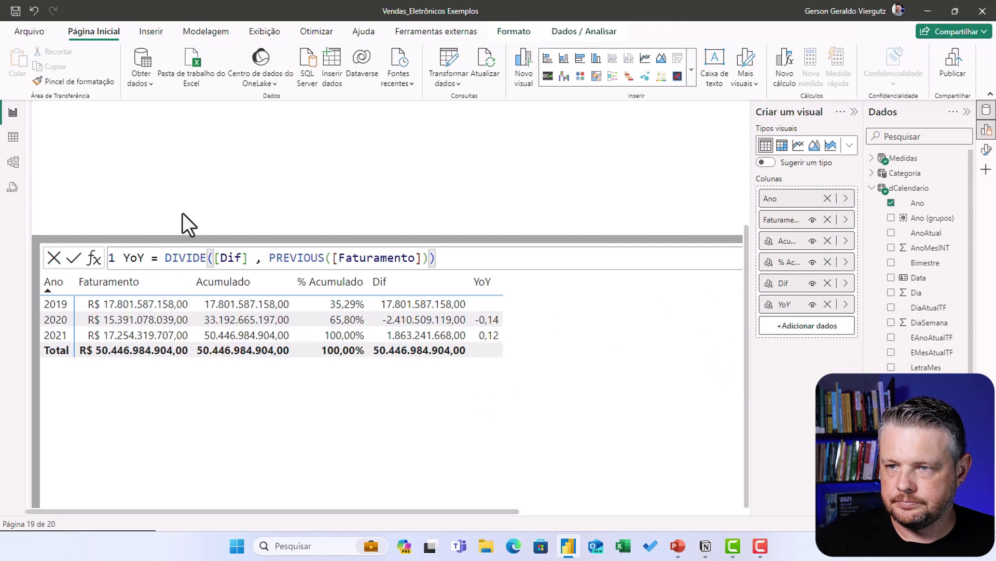
click(160, 257)
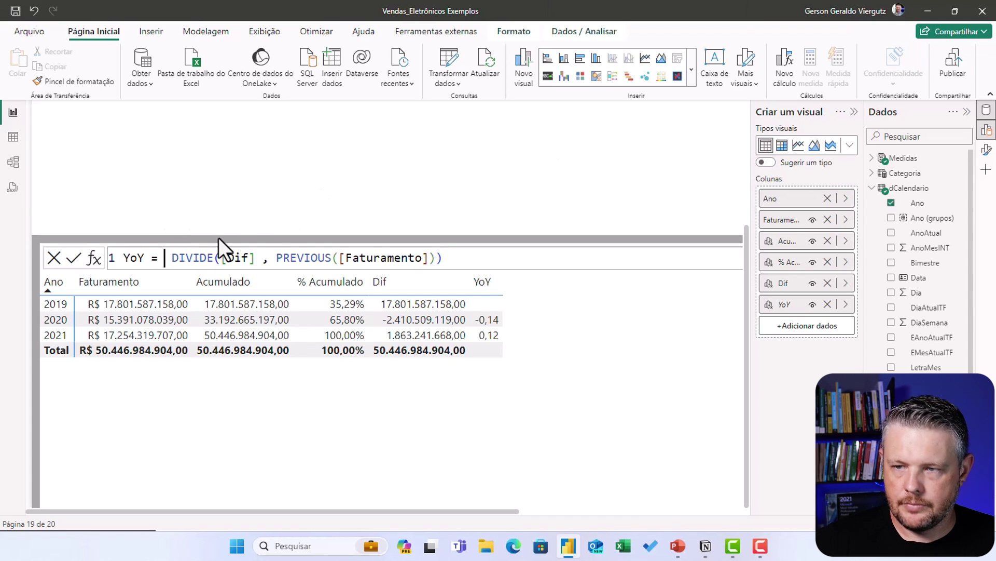
text(form)
key(Tab)
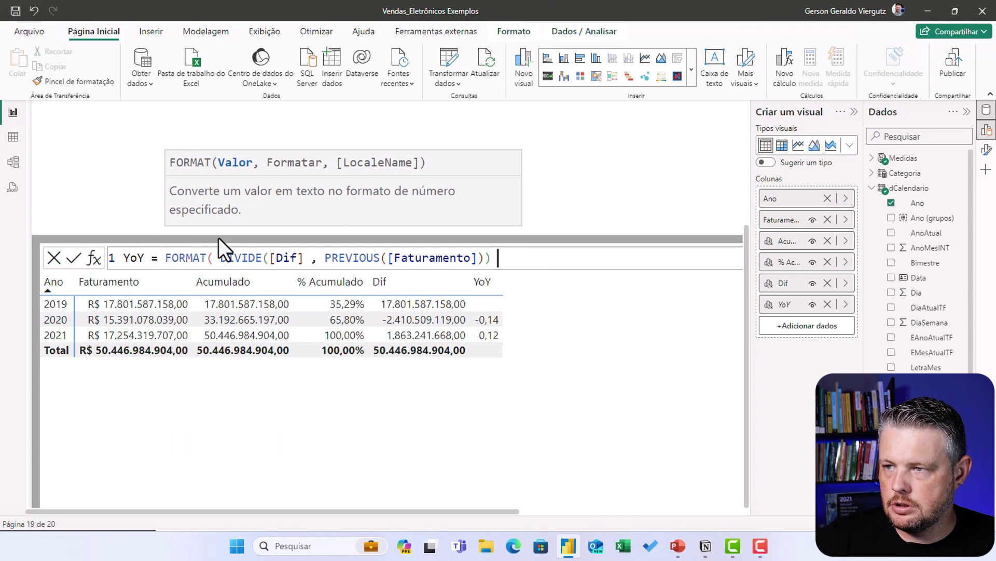
key(End)
text(, "0%)
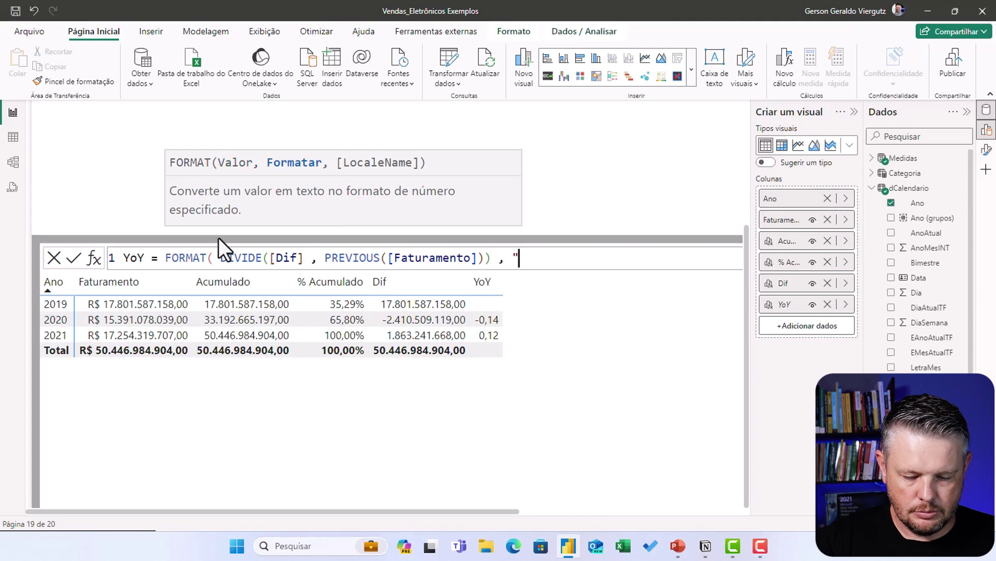
text())
key(Return)
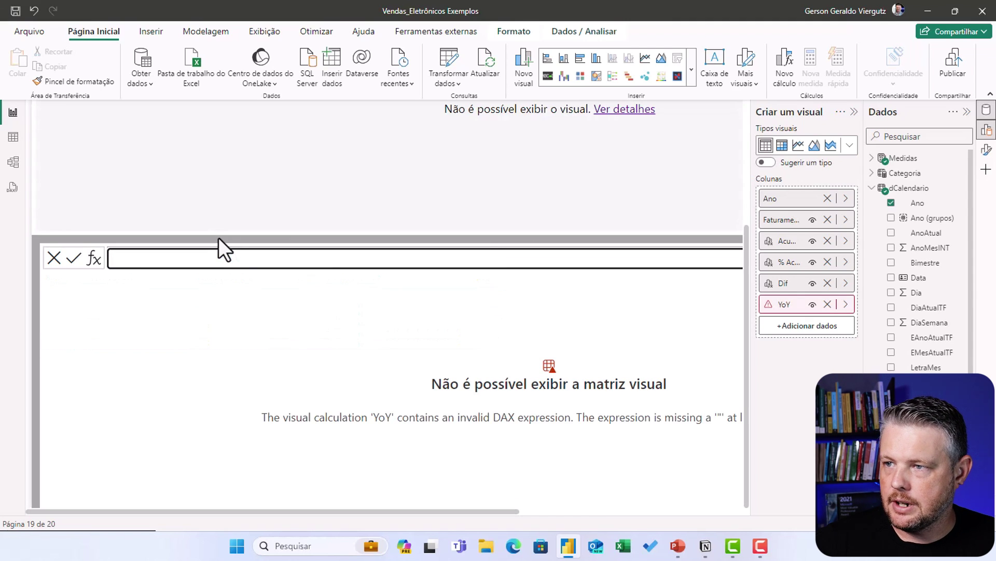
Add the missing closing quotation mark to the "0%" format string in the YoY calculation and commit it.
right_click(794, 305)
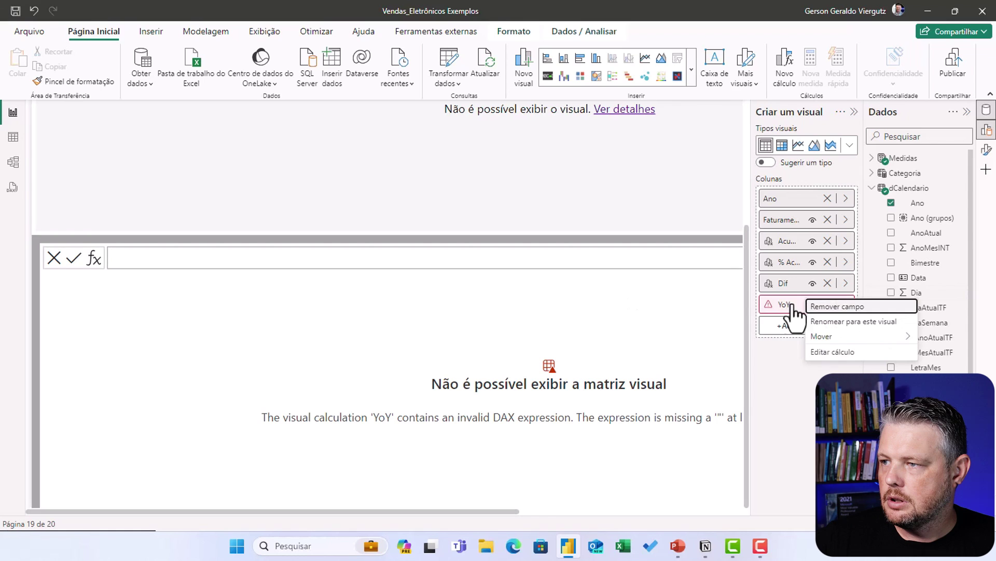
click(825, 351)
click(533, 257)
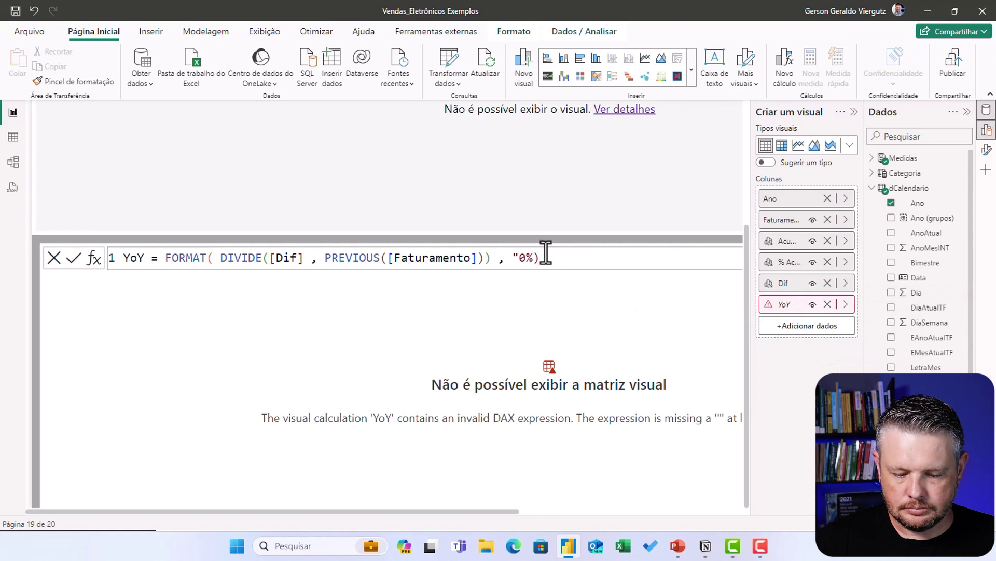
text(")
key(Return)
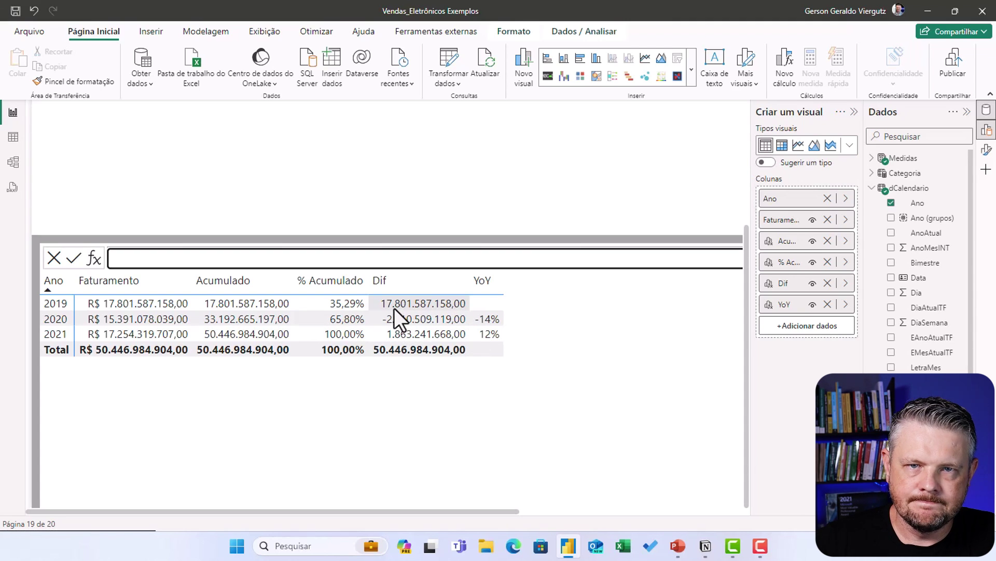
Reduce the Dif calculation to PREVIOUS([Faturamento]) by removing the [Faturamento] minus part, and commit it.
right_click(790, 291)
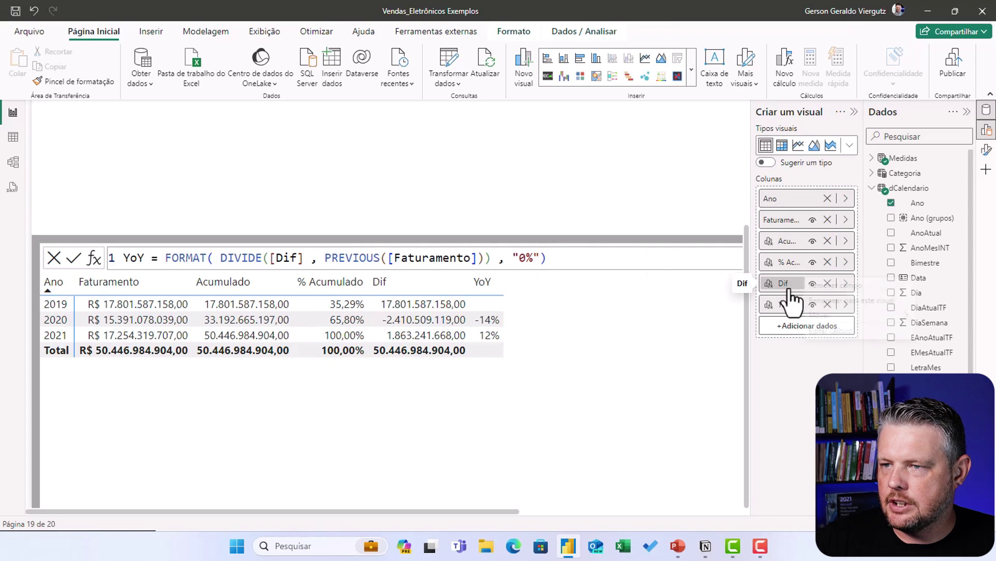
click(833, 331)
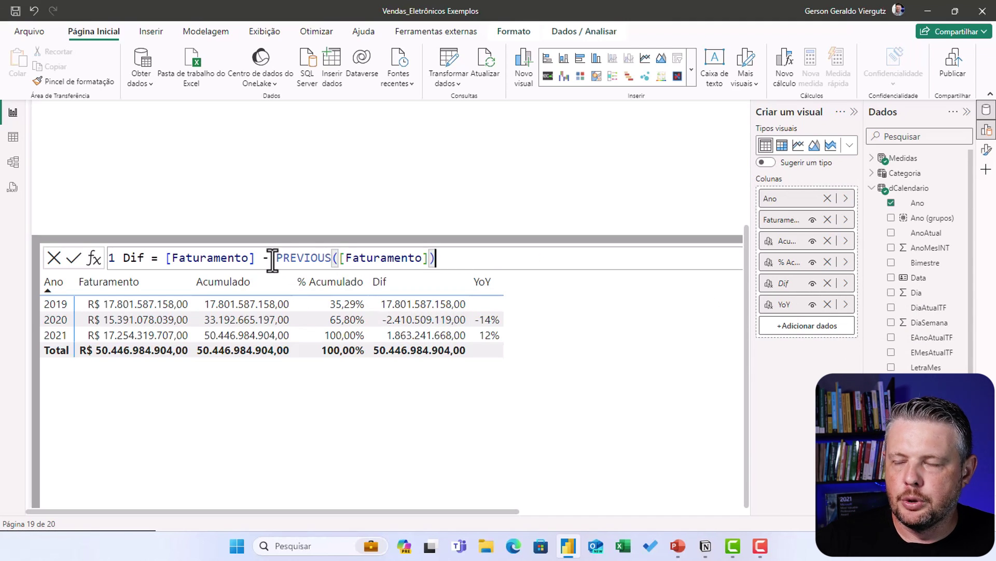
drag(272, 258, 184, 254)
key(BackSpace)
key(Return)
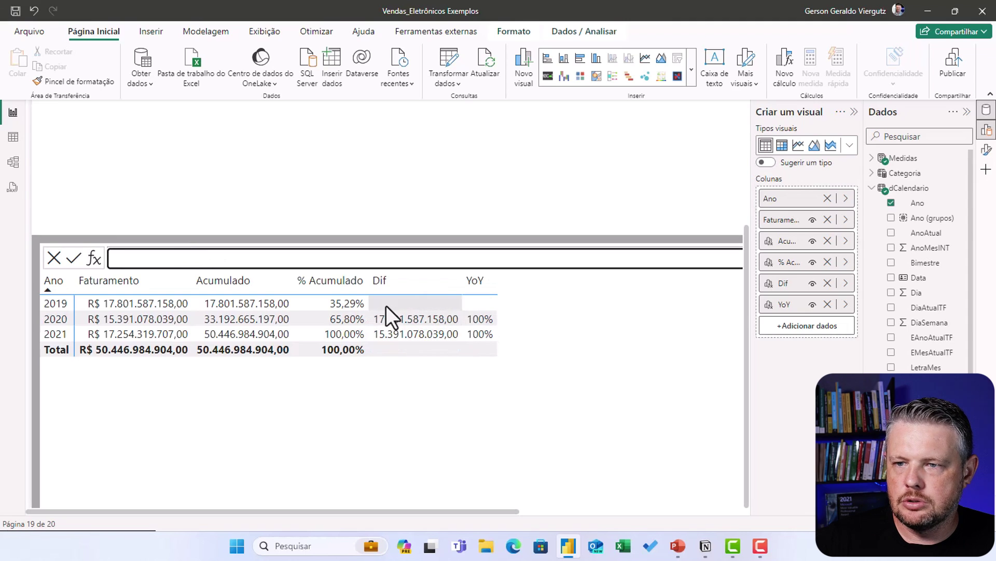
Restore the Dif calculation to [Faturamento] - PREVIOUS([Faturamento]) and commit it.
right_click(787, 303)
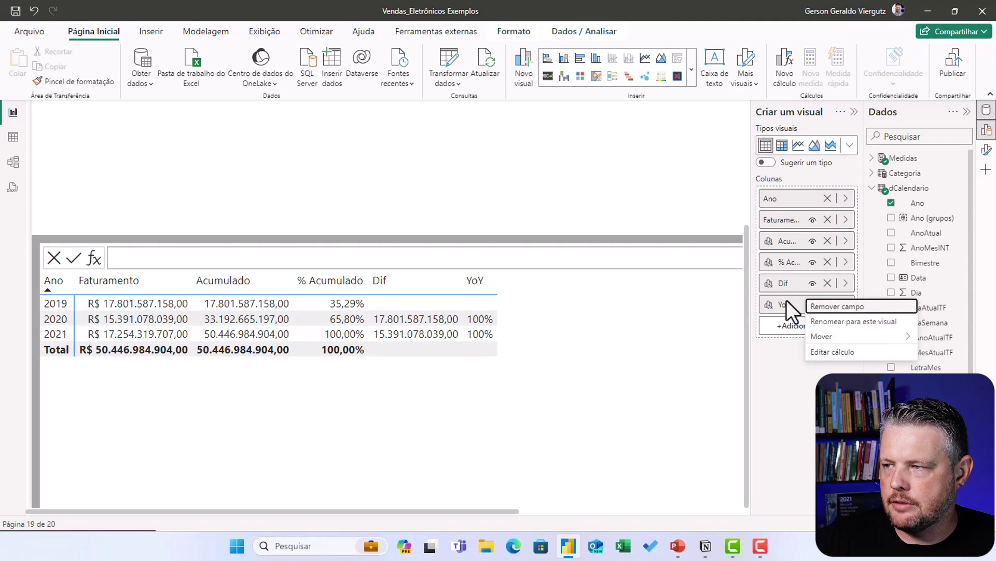
key(Escape)
right_click(786, 303)
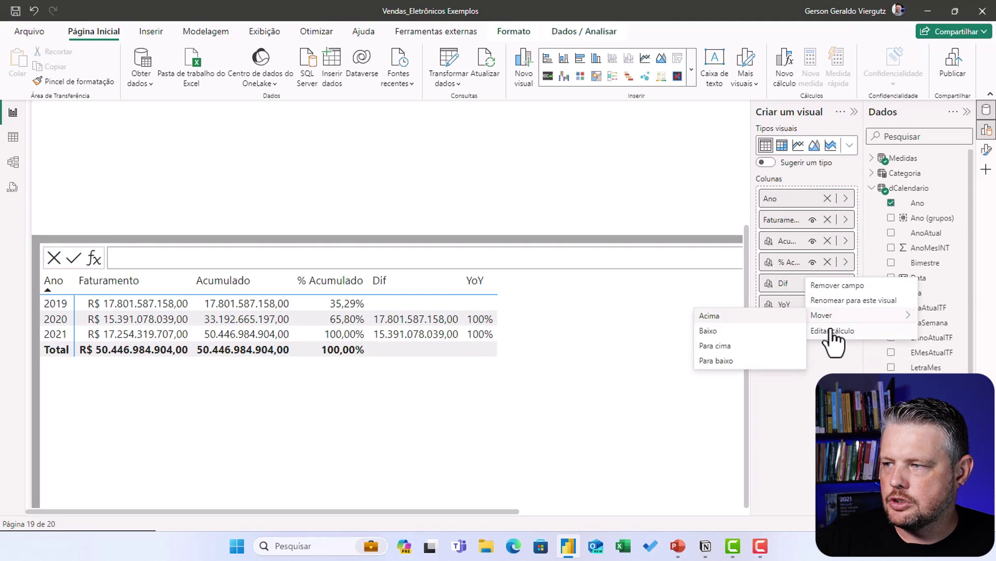
click(830, 338)
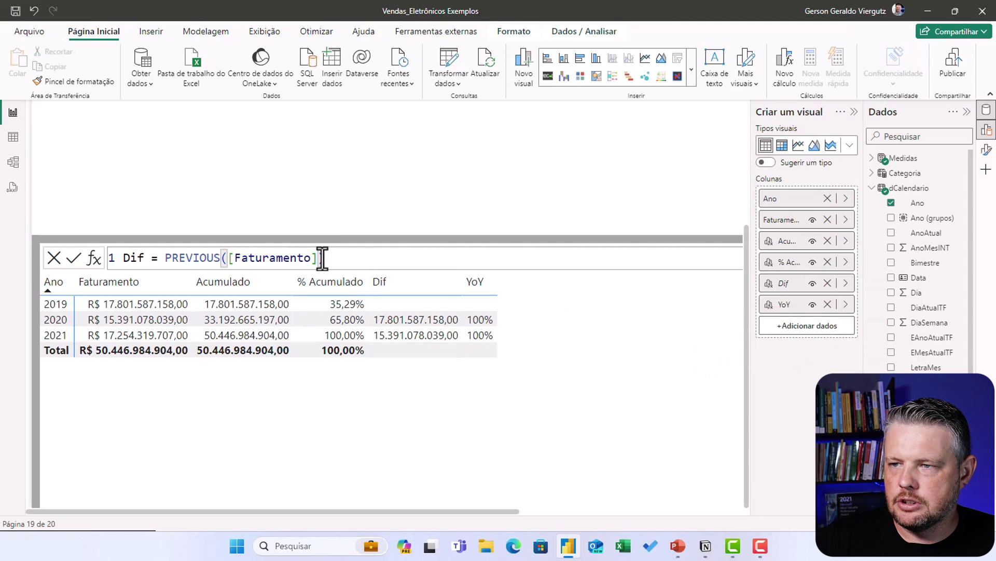
click(166, 258)
text(fatur)
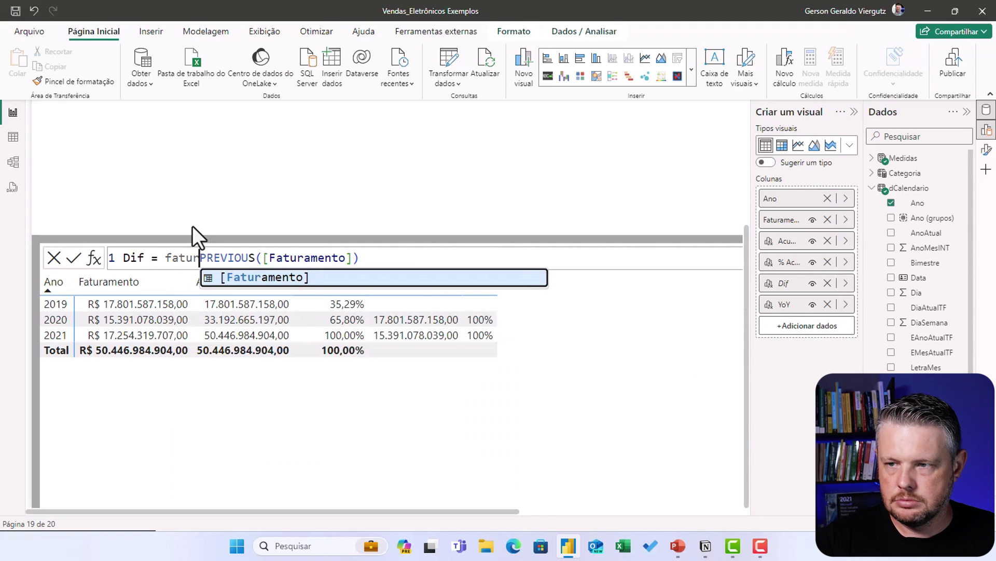
key(Tab)
text(-)
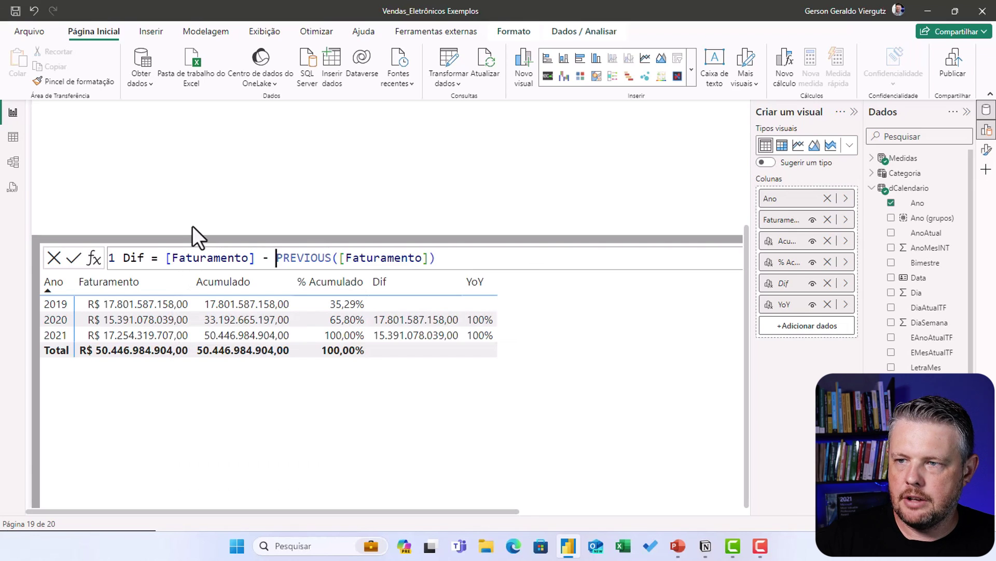
key(End)
key(Return)
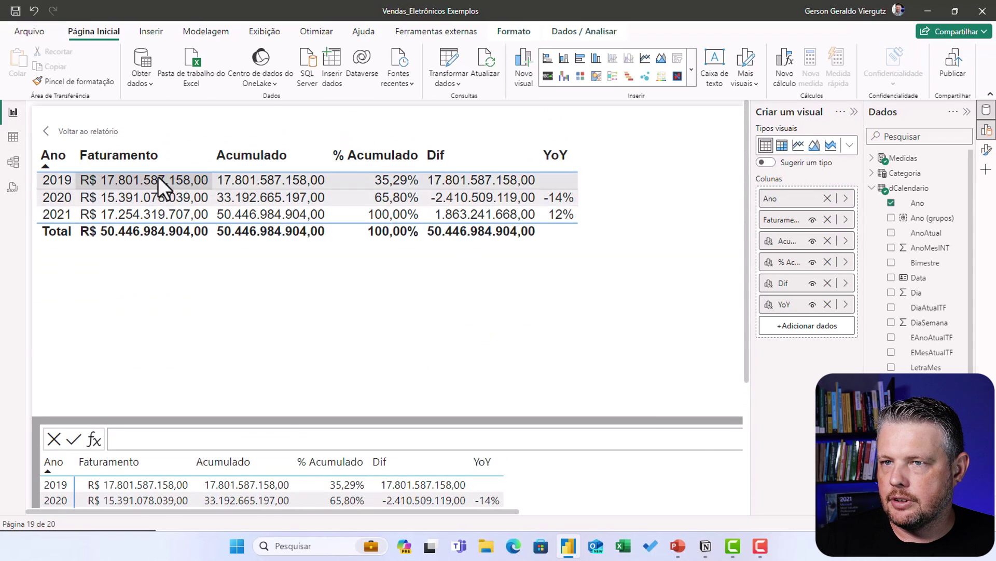
Go to the report page Cálculos Visuais 2 and move the matrix of brands by year toward the page's upper-left corner.
click(82, 132)
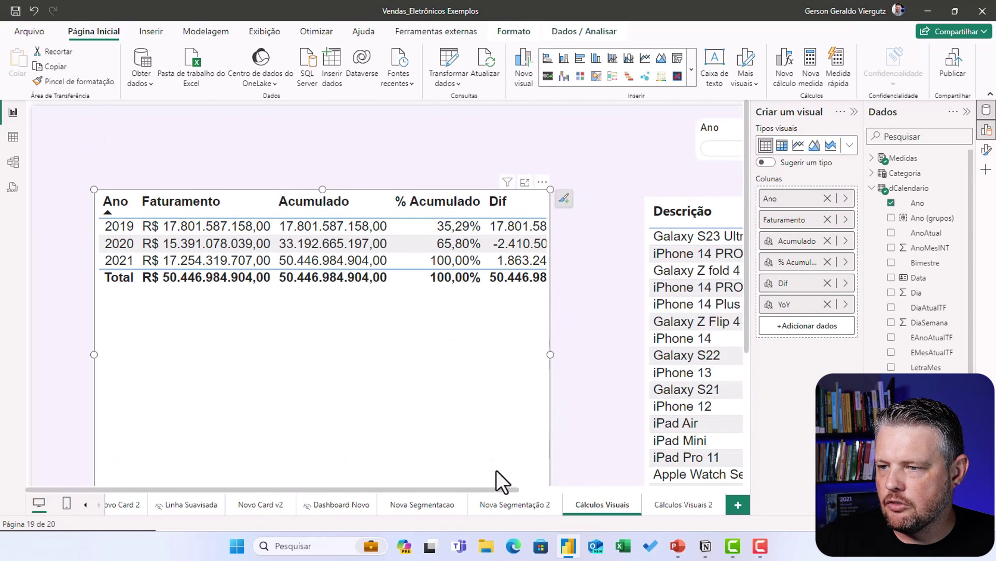
click(690, 506)
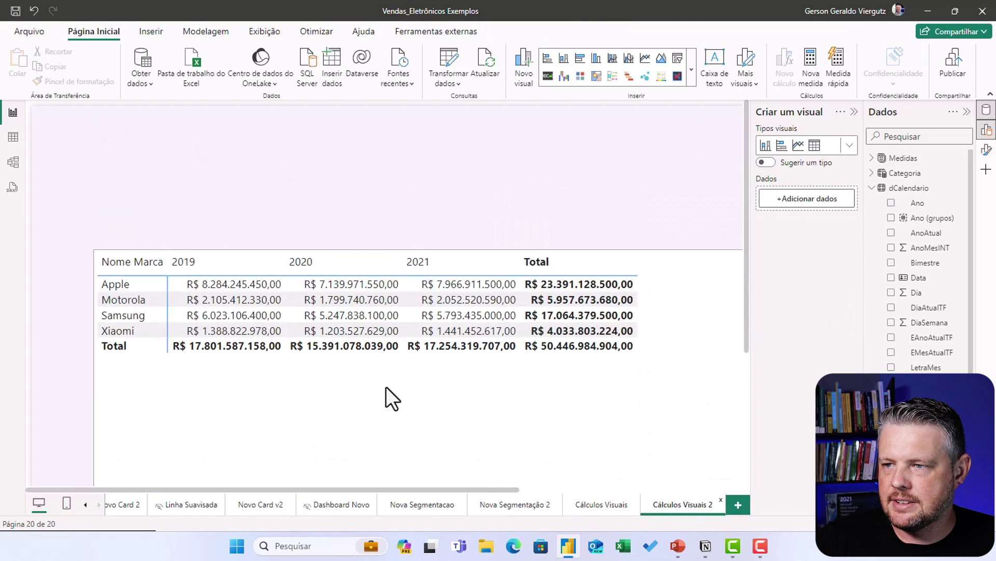
click(430, 390)
drag(430, 390, 352, 298)
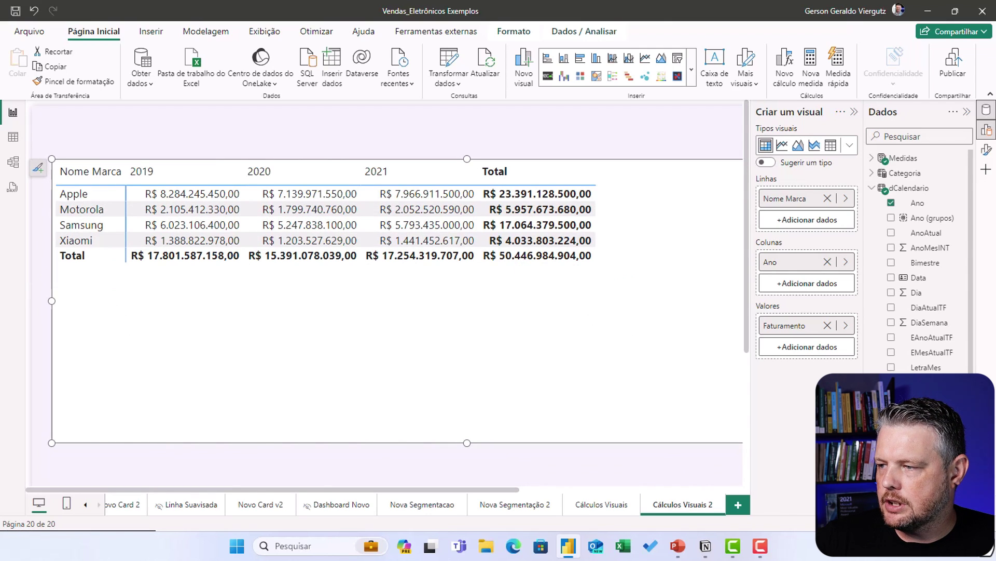
click(986, 524)
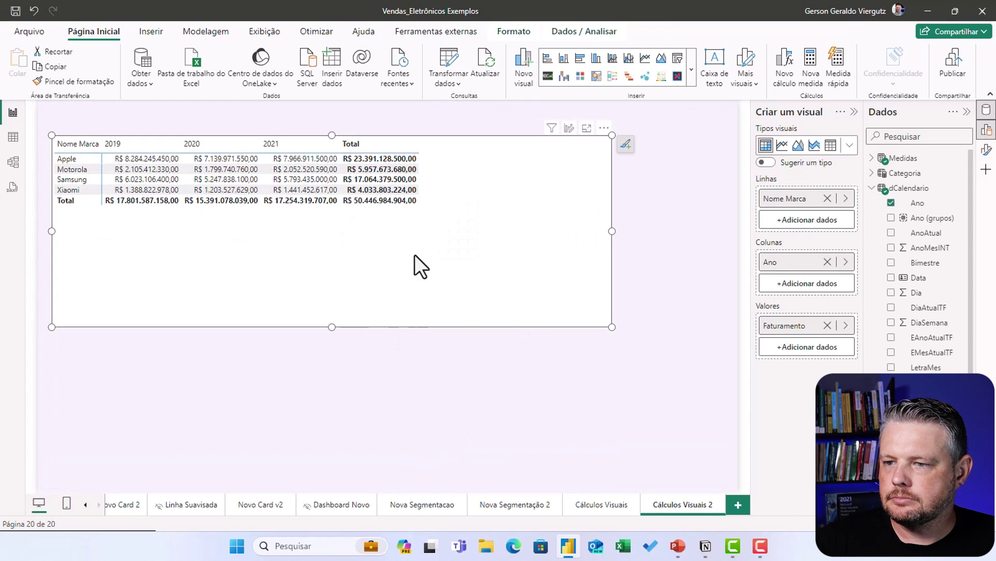
Create a new visual calculation named Primeiro on the brand matrix and start its formula with the FIRST function.
click(788, 62)
drag(166, 343, 49, 343)
text(Primeiro =)
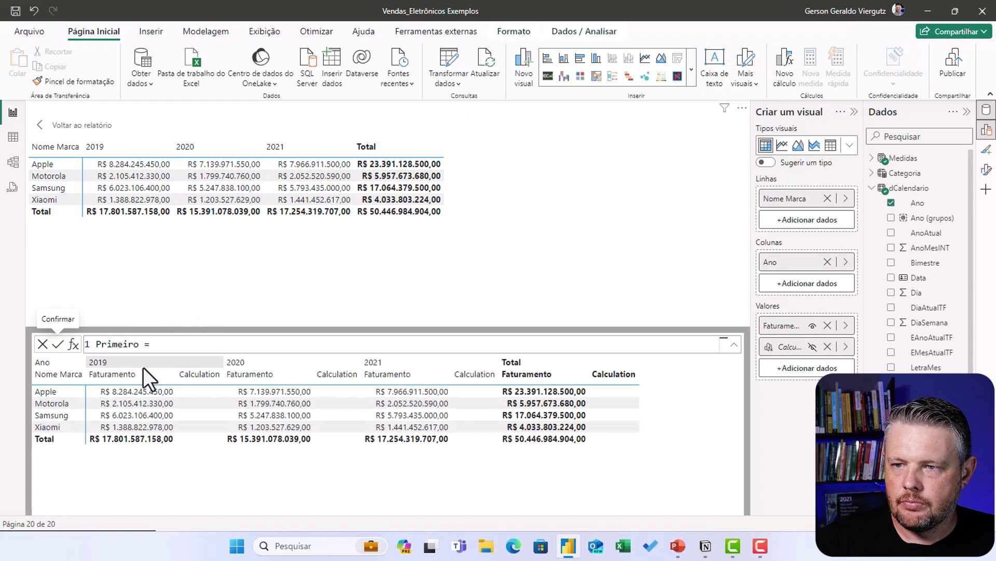
click(195, 344)
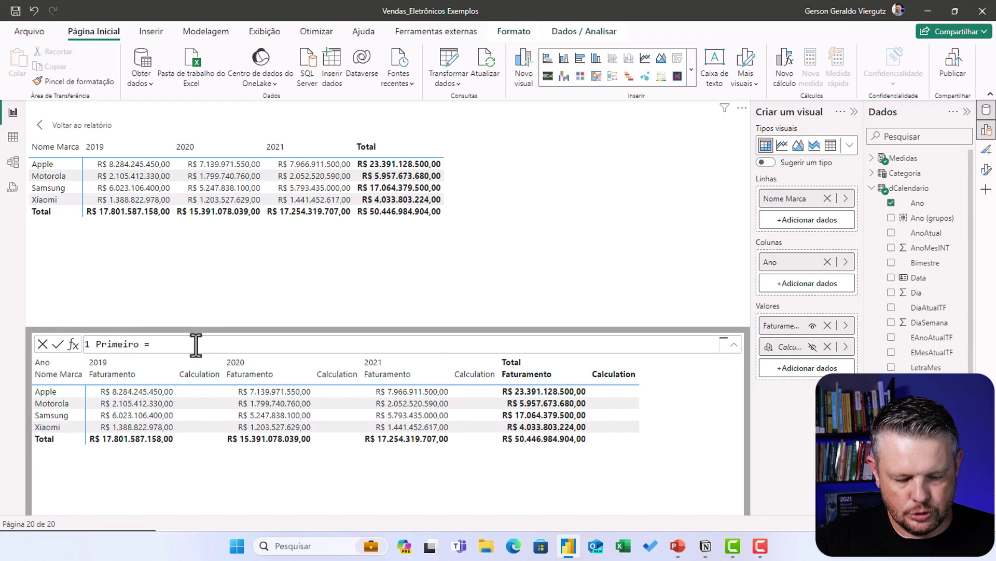
text(fir)
key(Tab)
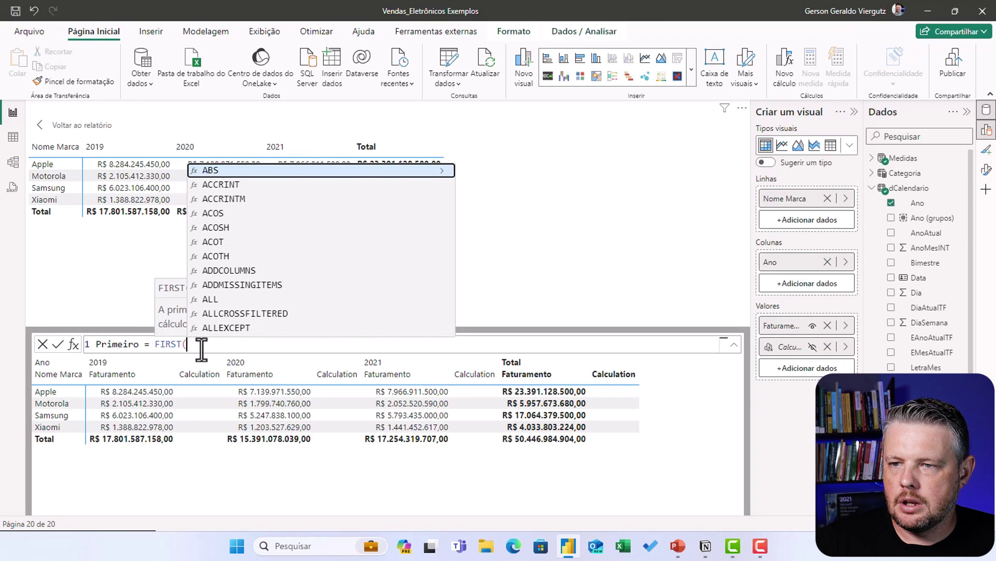
drag(200, 348, 154, 349)
click(207, 348)
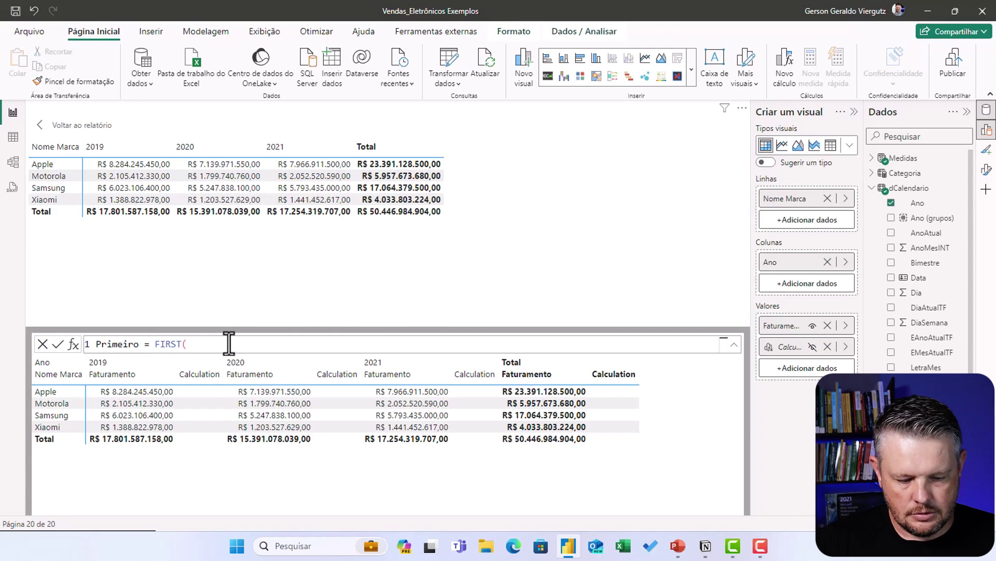
Complete the Primeiro formula with [Faturamento] as the FIRST function's expression and commit it.
text(fa)
key(Up)
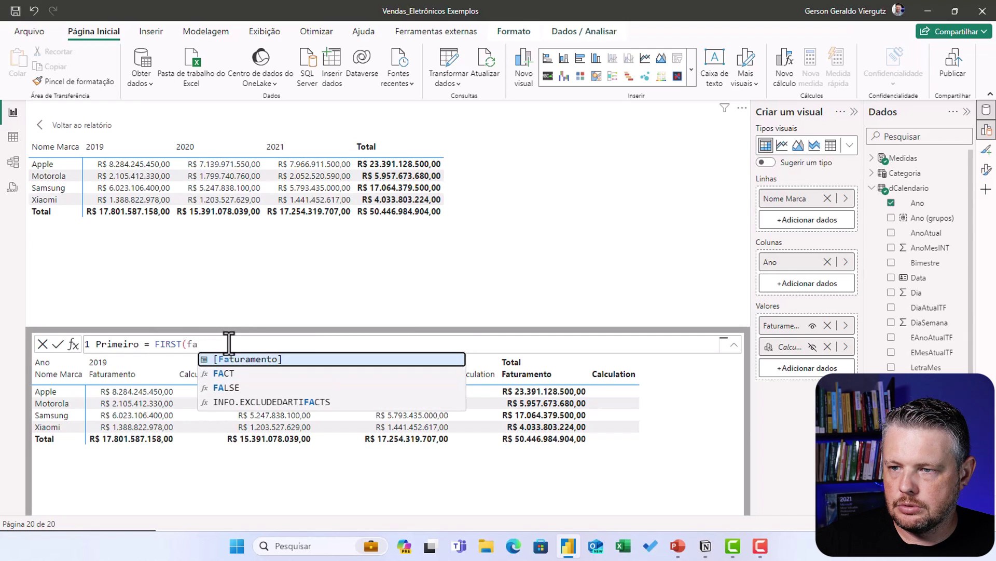
key(Tab)
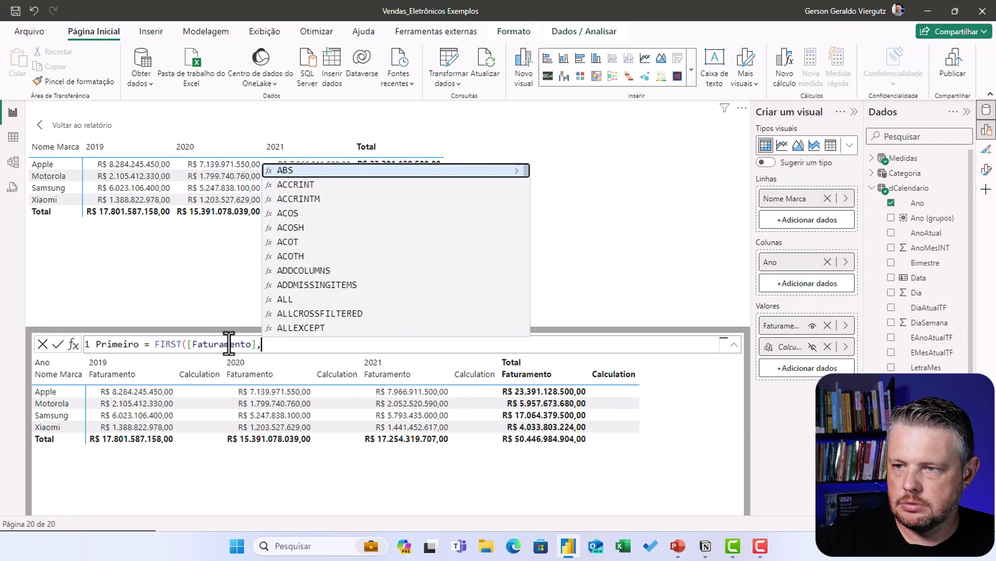
key(Escape)
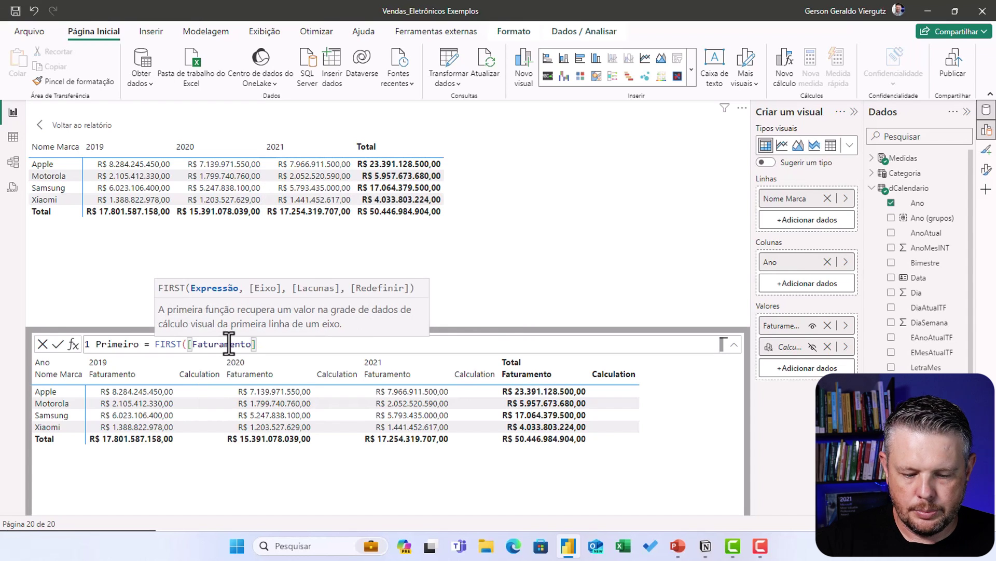
text())
key(Return)
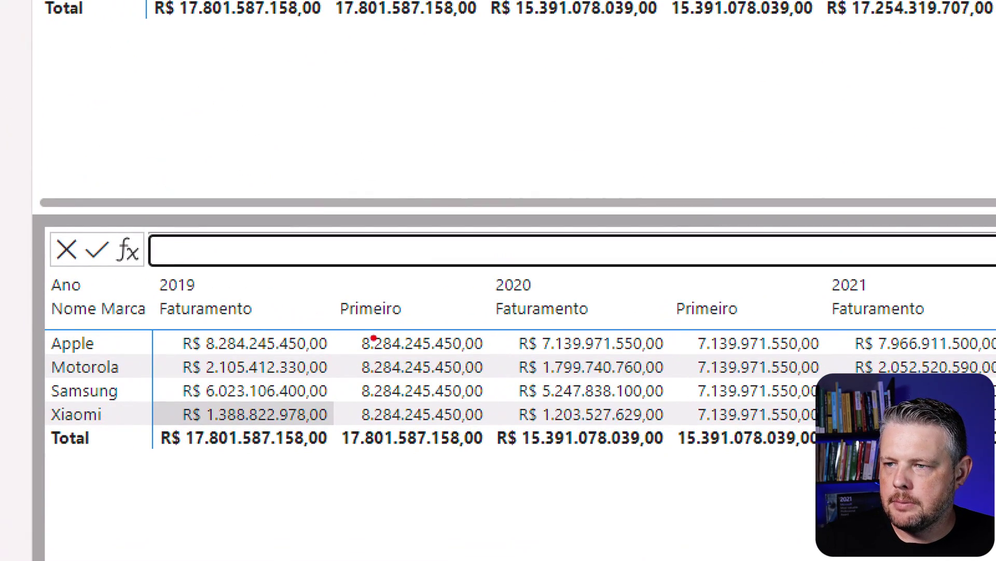
Compare Apple's Faturamento with the Primeiro values for 2019 and 2020 in the matrix.
mouse_move(169, 324)
mouse_down()
mouse_move(337, 353)
mouse_move(340, 364)
mouse_move(333, 358)
mouse_move(496, 358)
mouse_up()
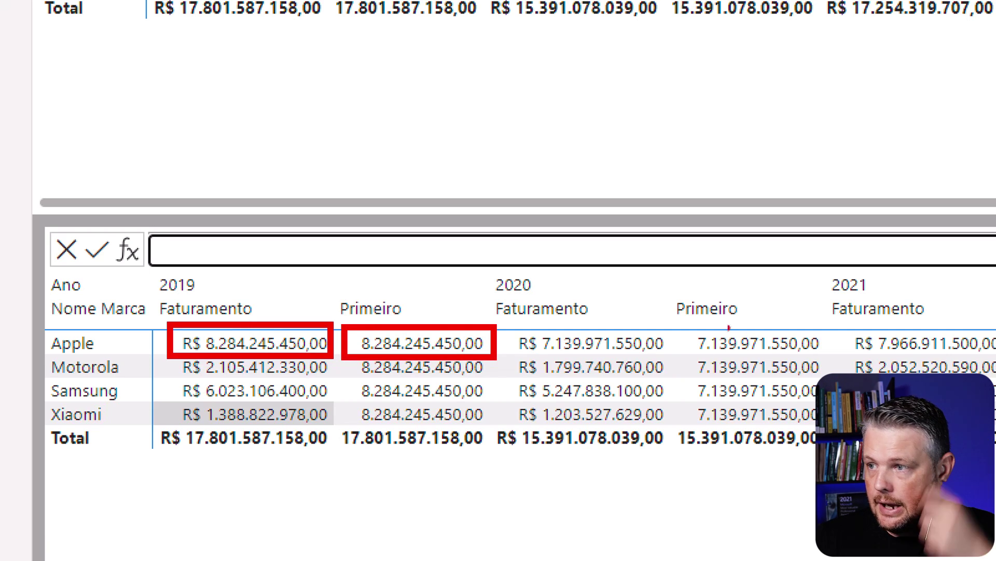
mouse_move(686, 324)
mouse_down()
mouse_move(834, 360)
mouse_move(681, 327)
mouse_move(615, 299)
mouse_move(570, 342)
mouse_up()
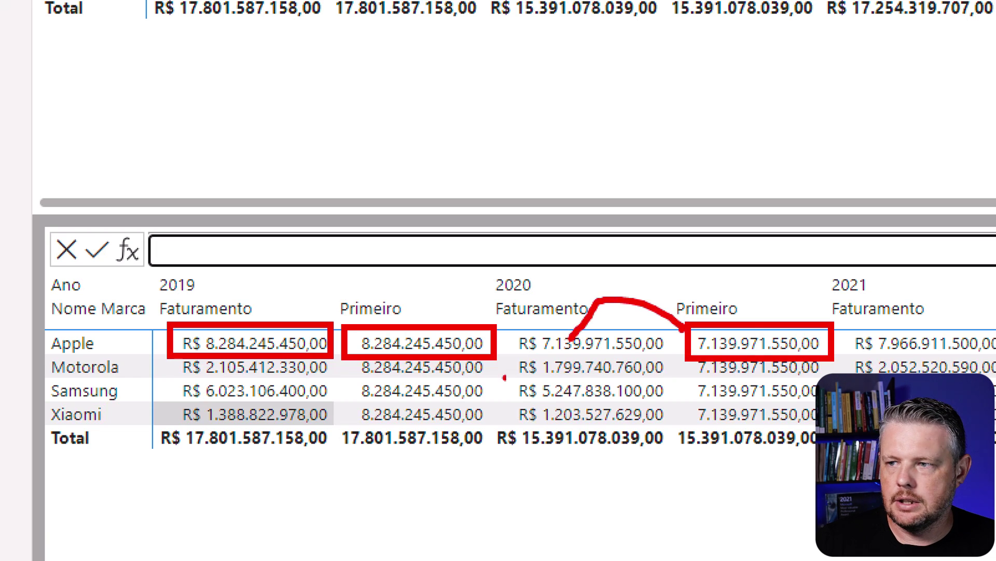
key(Escape)
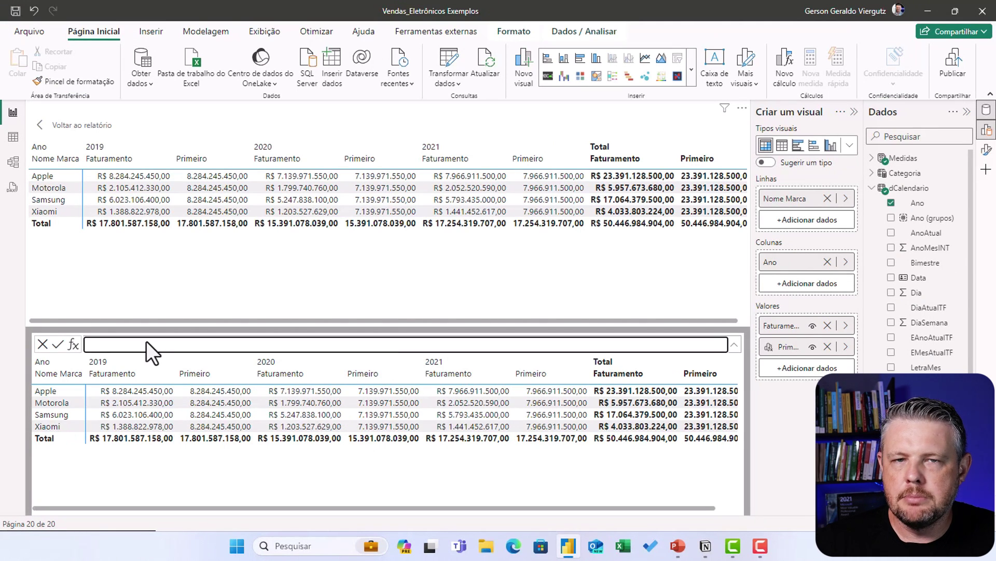
Reopen the Primeiro visual calculation's formula for editing and add a comma after [Faturamento] to start the FIRST function's axis argument.
right_click(807, 346)
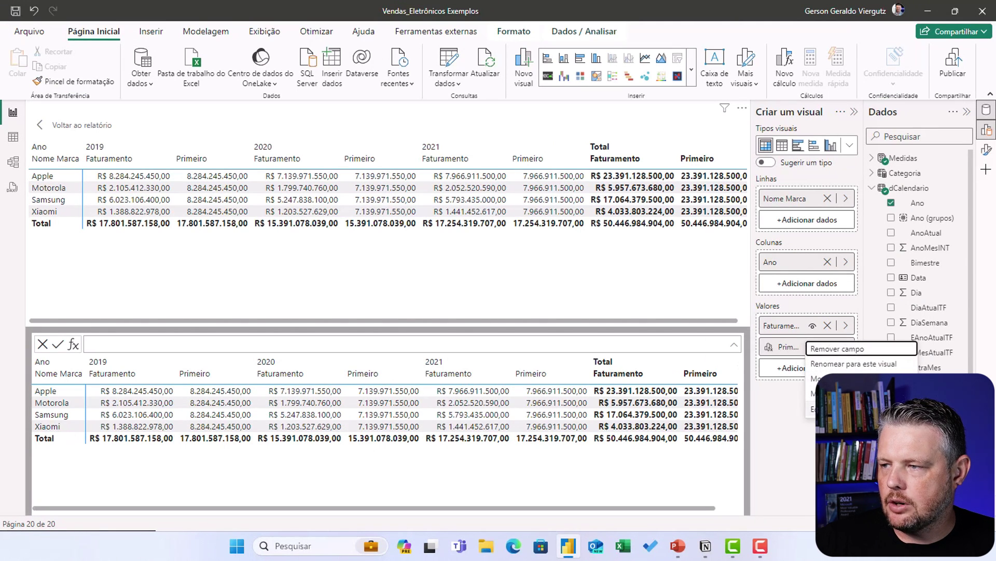
click(833, 408)
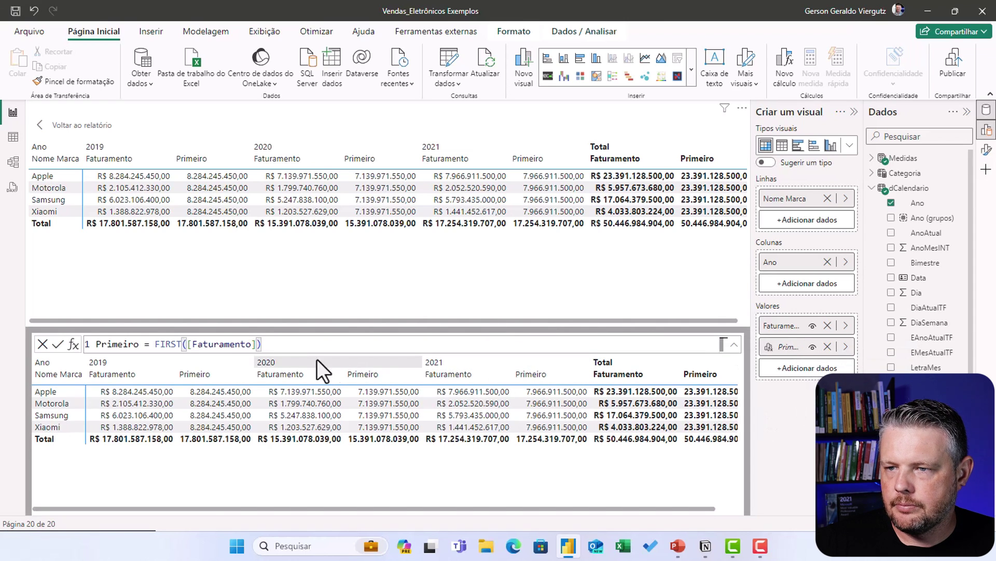
text(,)
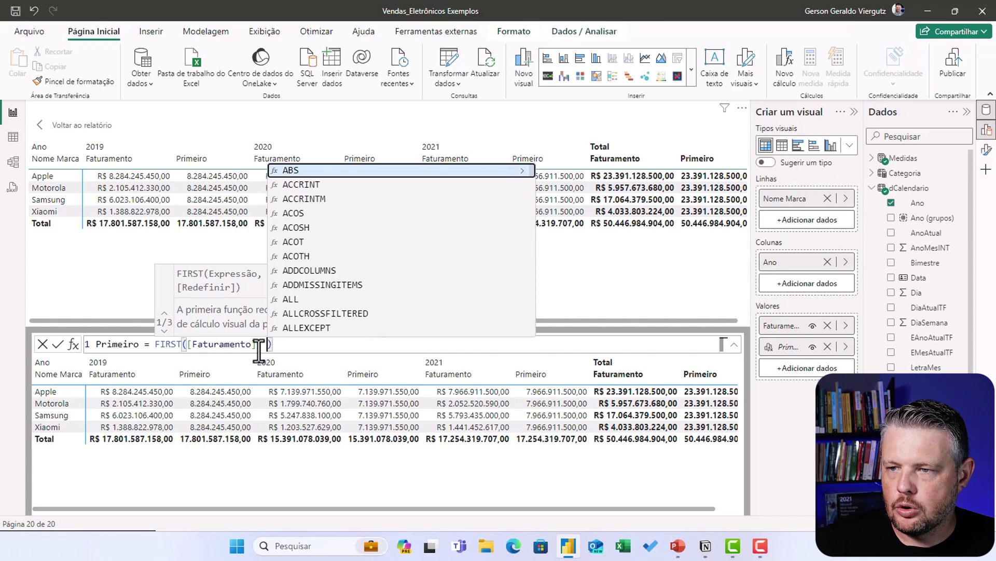
text( ,)
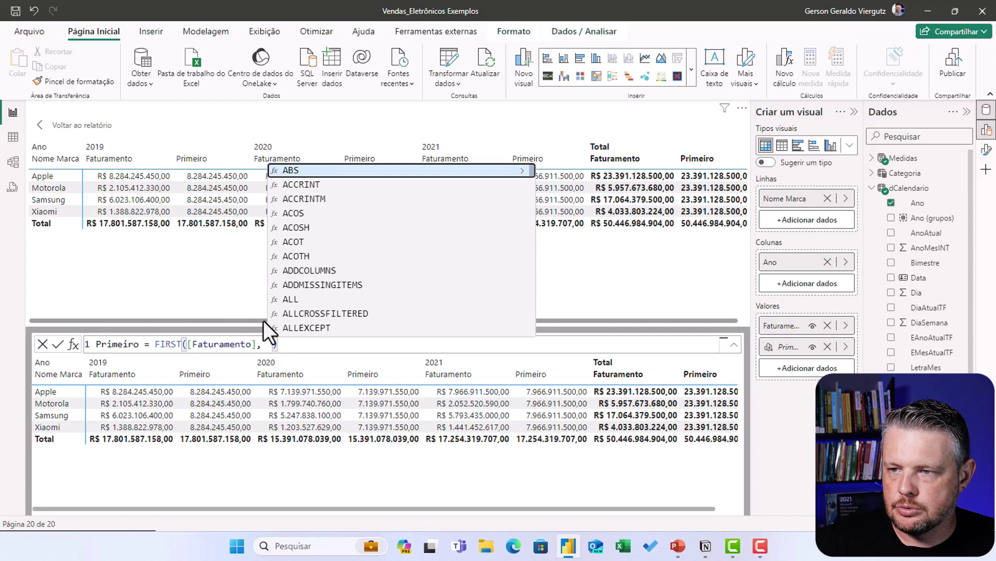
scroll(251, 348, down, 3)
scroll(226, 348, up, 1)
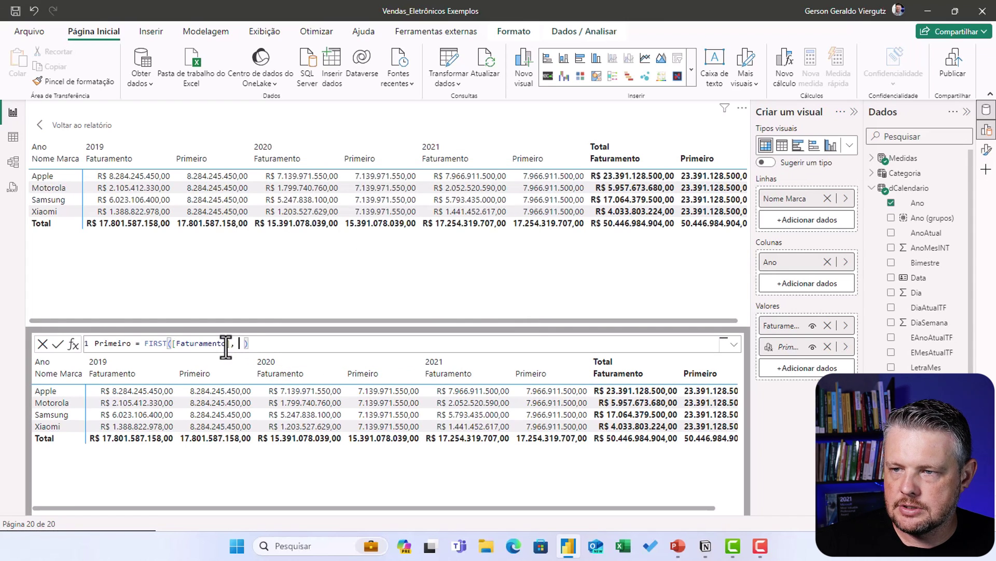
key(BackSpace)
key(BackSpace)
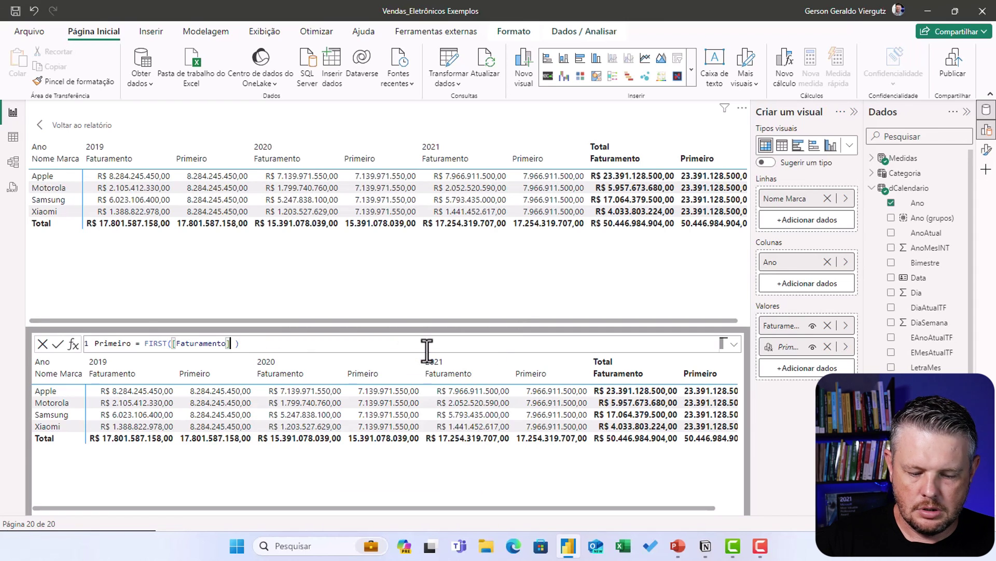
text(,)
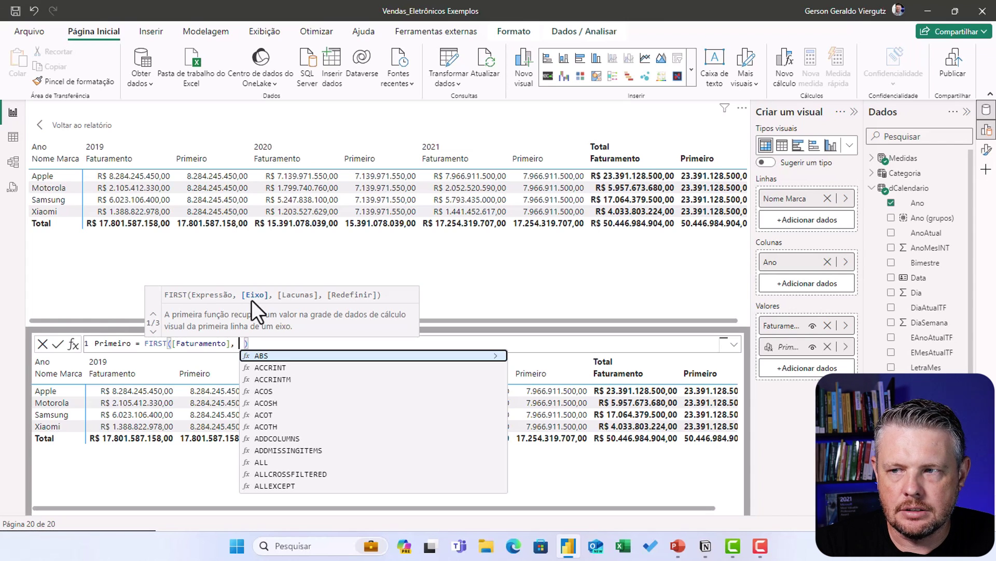
Set COLUMNS as the FIRST function's axis in the Primeiro formula, commit it, and examine the 2019 Primeiro values for Apple and Motorola.
text(colu )
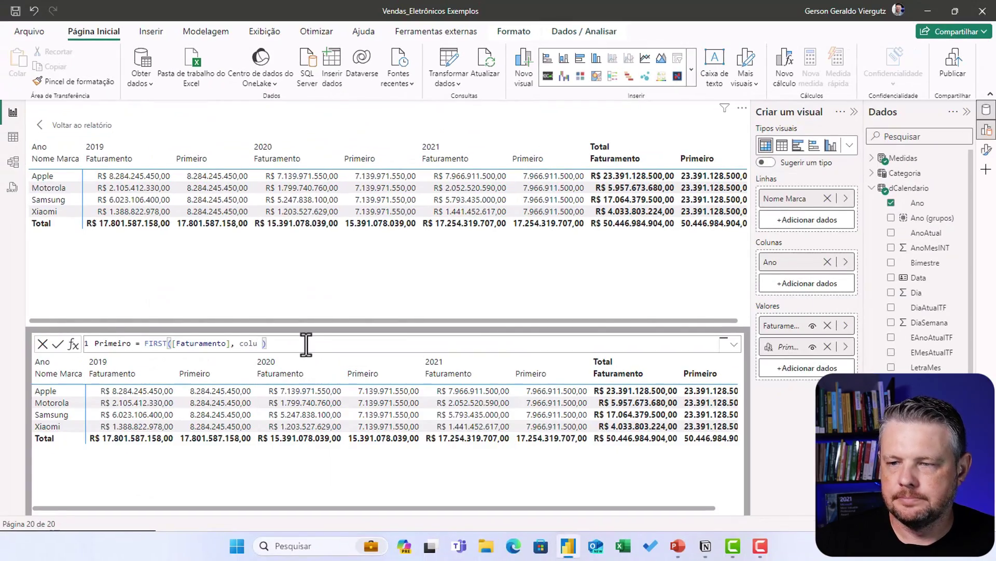
text(m)
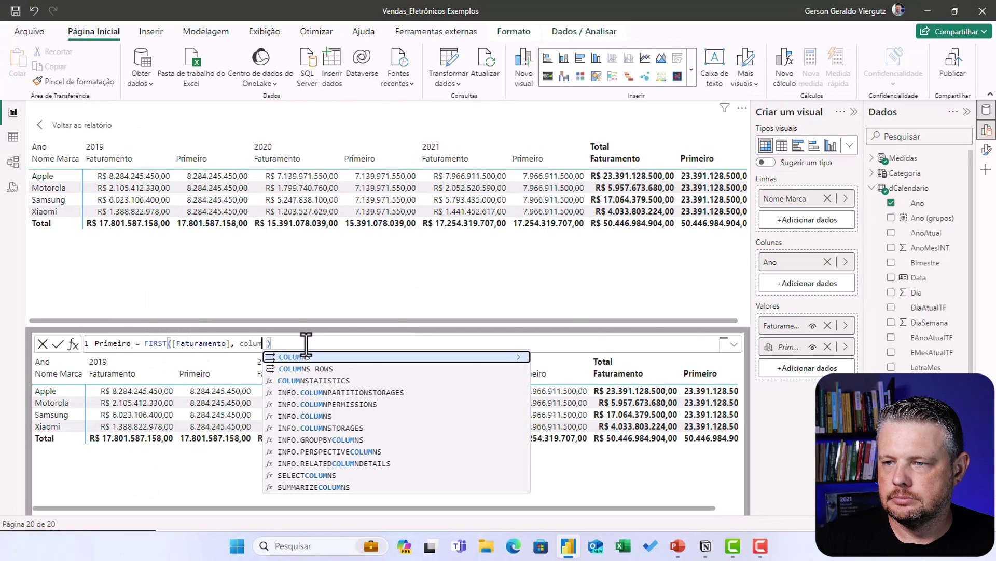
key(Tab)
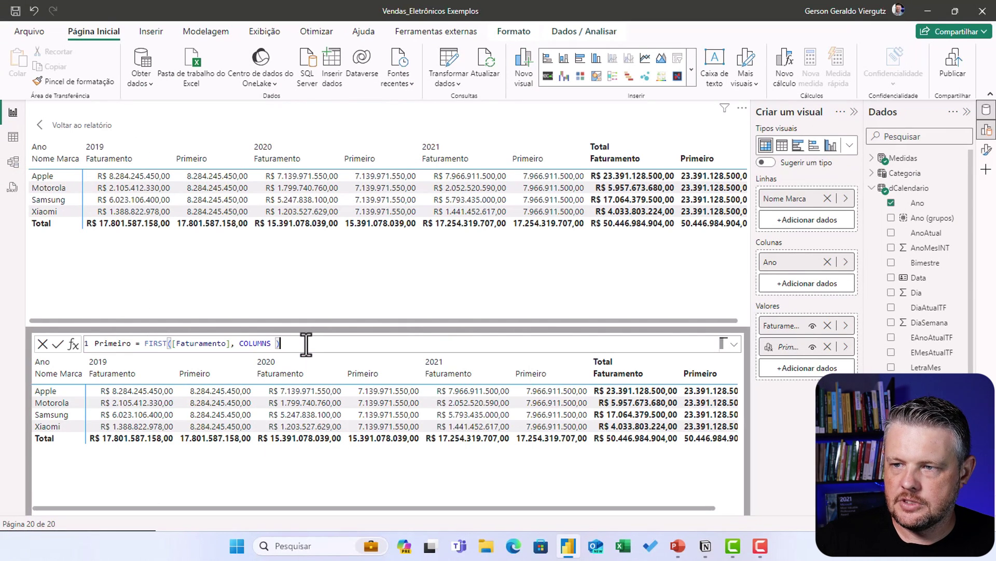
key(Return)
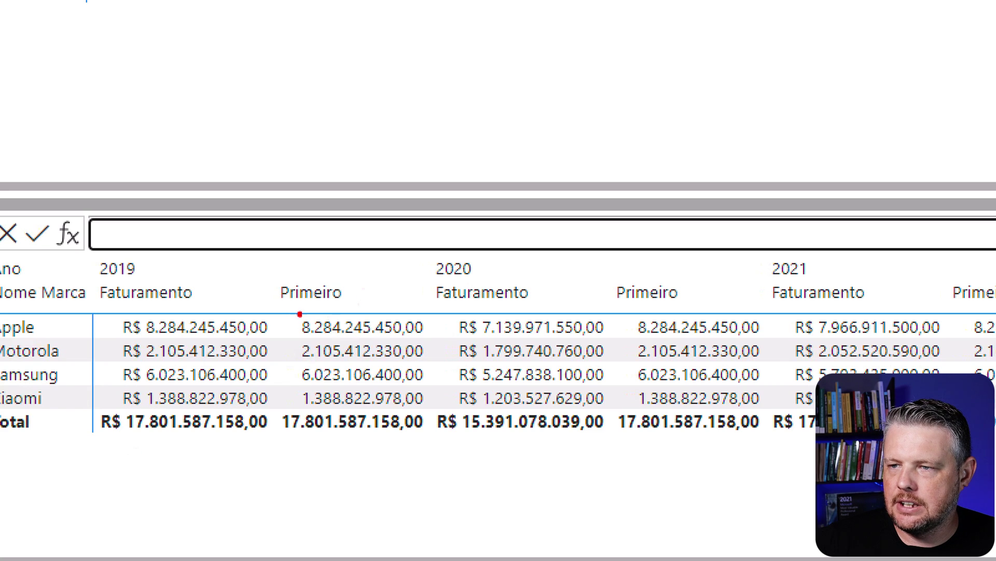
drag(298, 312, 437, 341)
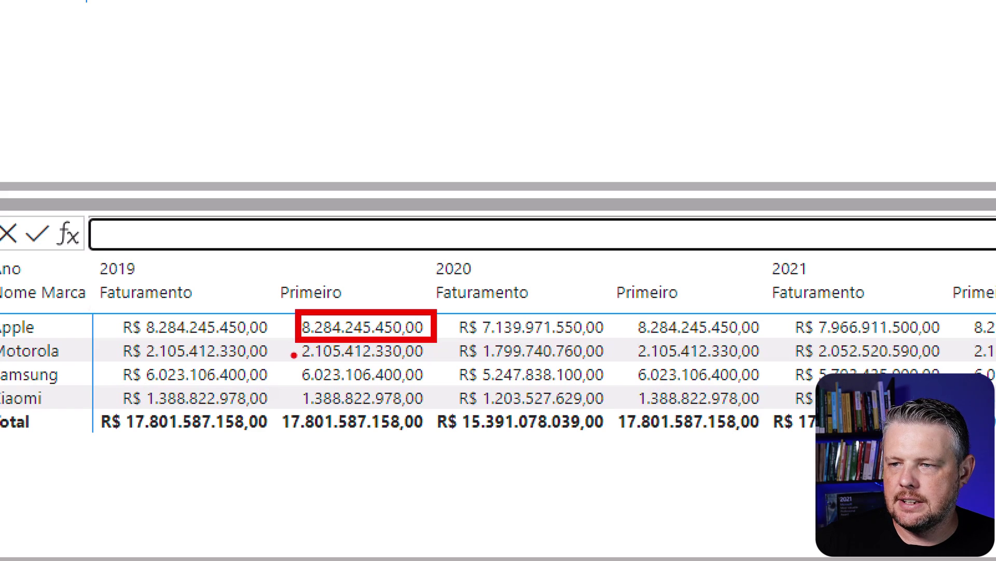
drag(289, 351, 308, 360)
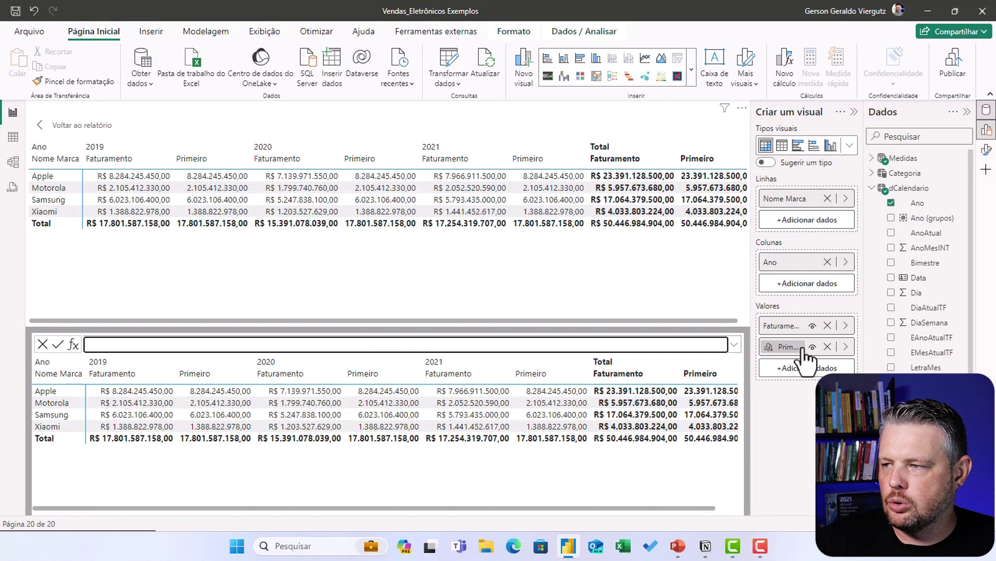
Replace the axis argument in the Primeiro formula with ROWS and commit it.
right_click(804, 346)
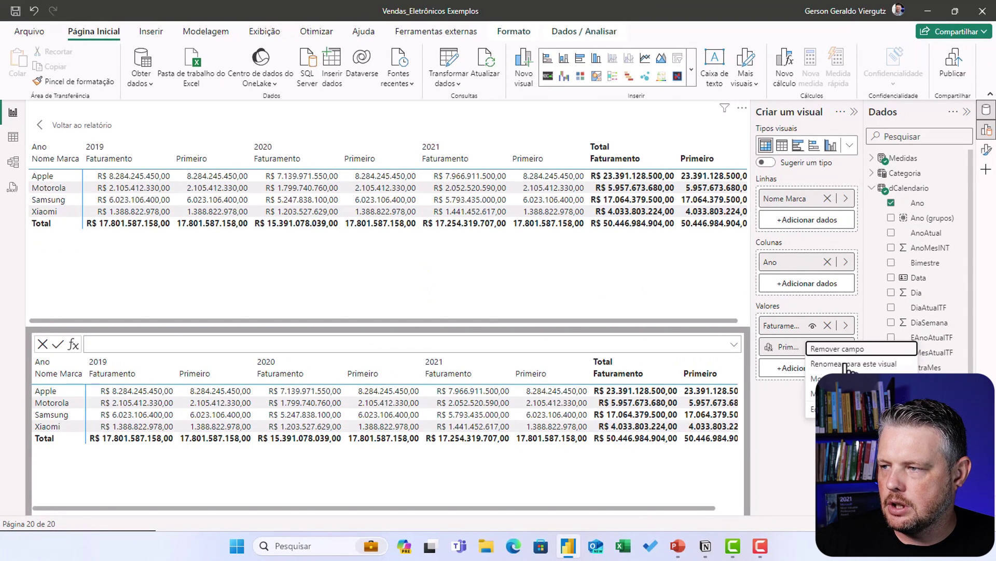
click(831, 409)
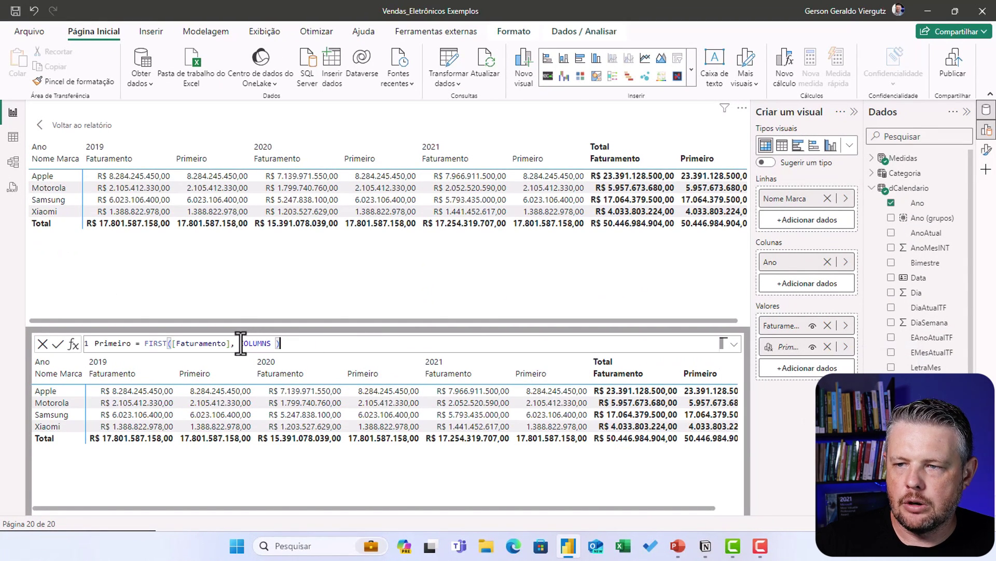
drag(241, 344, 277, 342)
text(r)
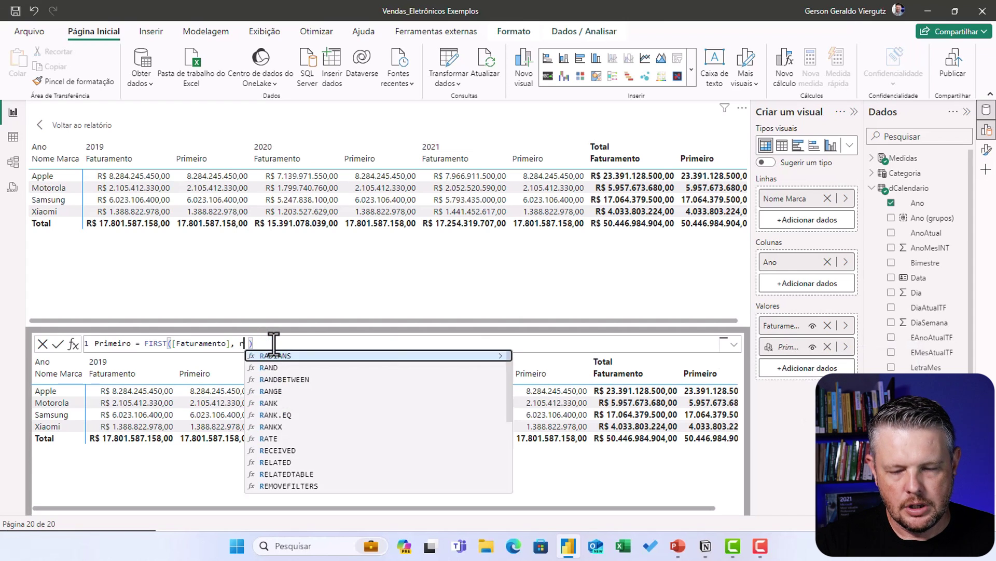
text(ow)
key(Down)
key(Down)
key(Tab)
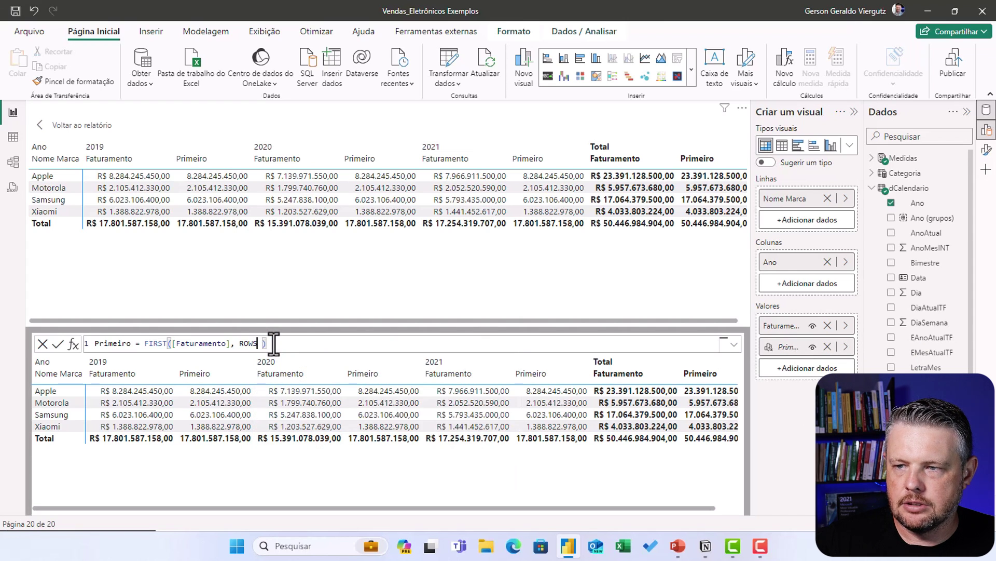
key(Return)
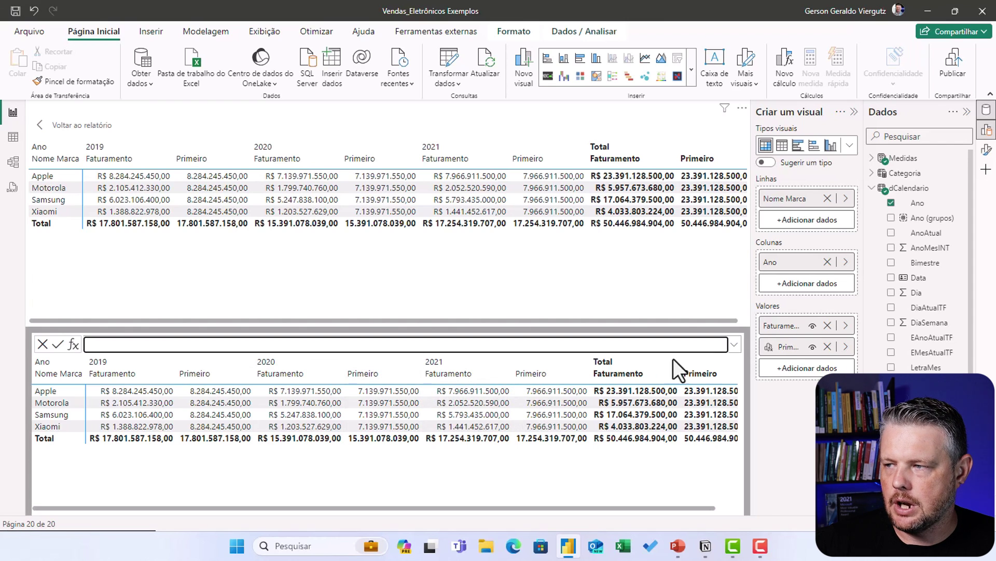
Remove ROWS from the Primeiro formula, leaving the axis argument of FIRST empty, and commit it.
right_click(805, 345)
click(831, 409)
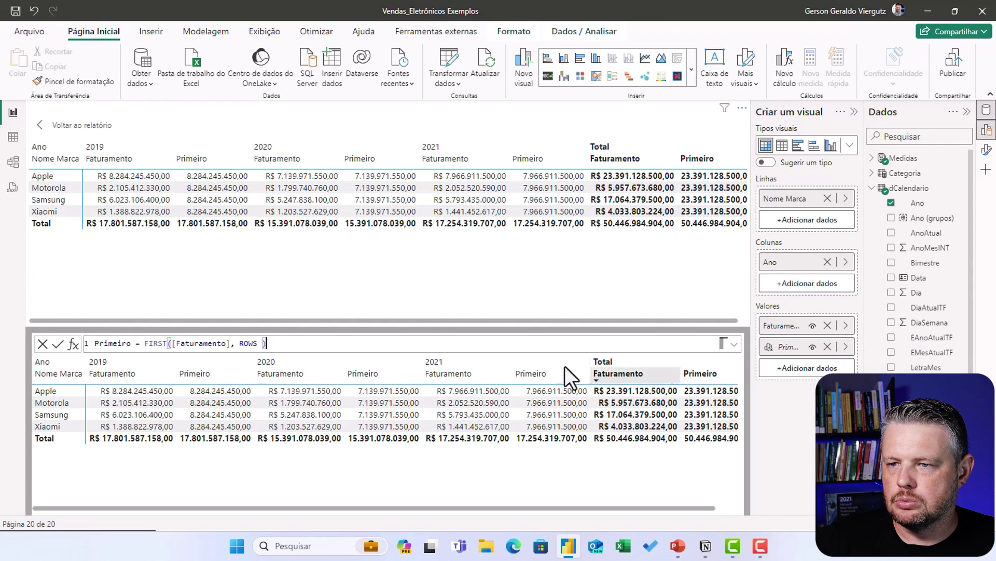
double_click(247, 343)
key(BackSpace)
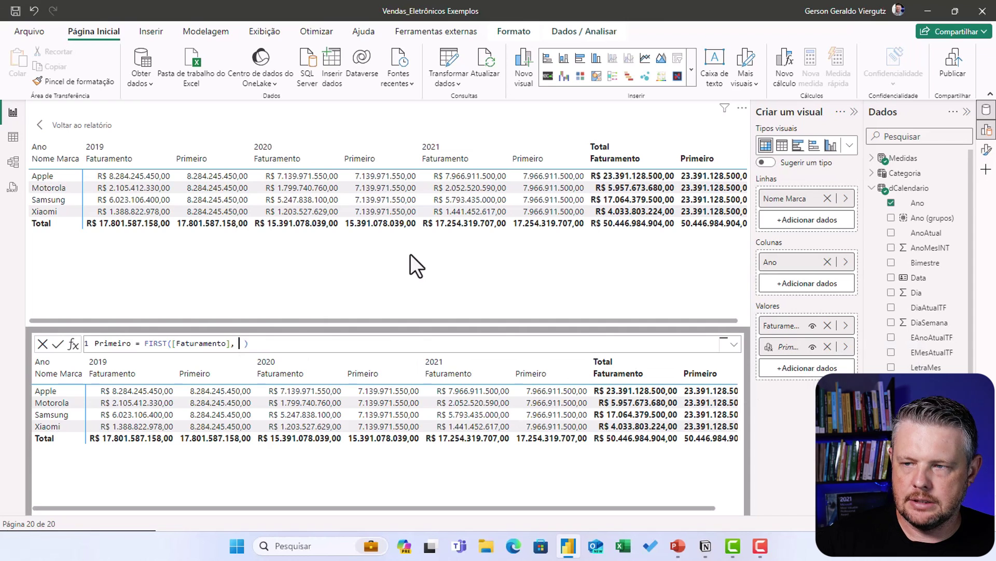
key(Return)
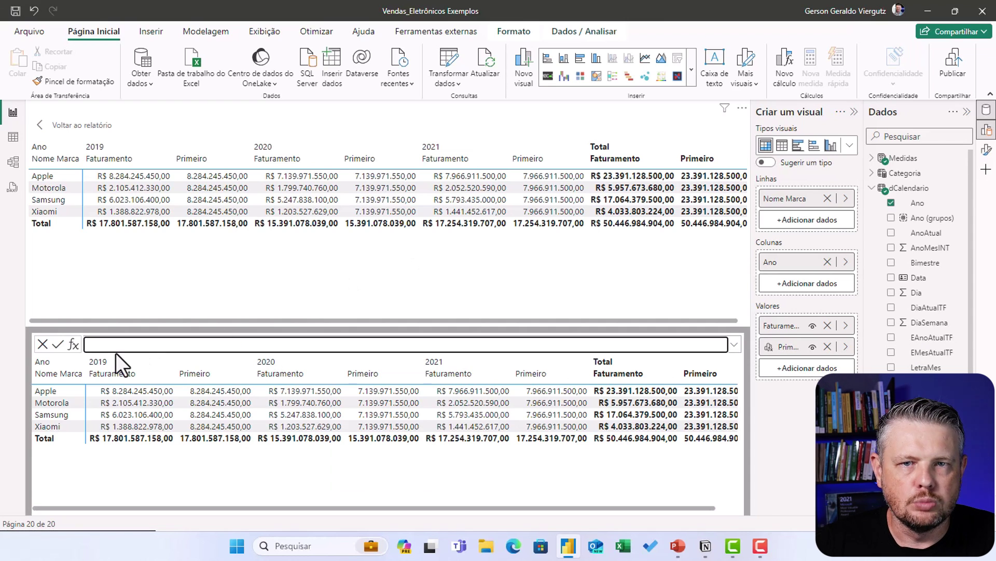
Leave the visual calculation editor for the report page Cálculos Visuais and switch to PowerPoint.
click(65, 127)
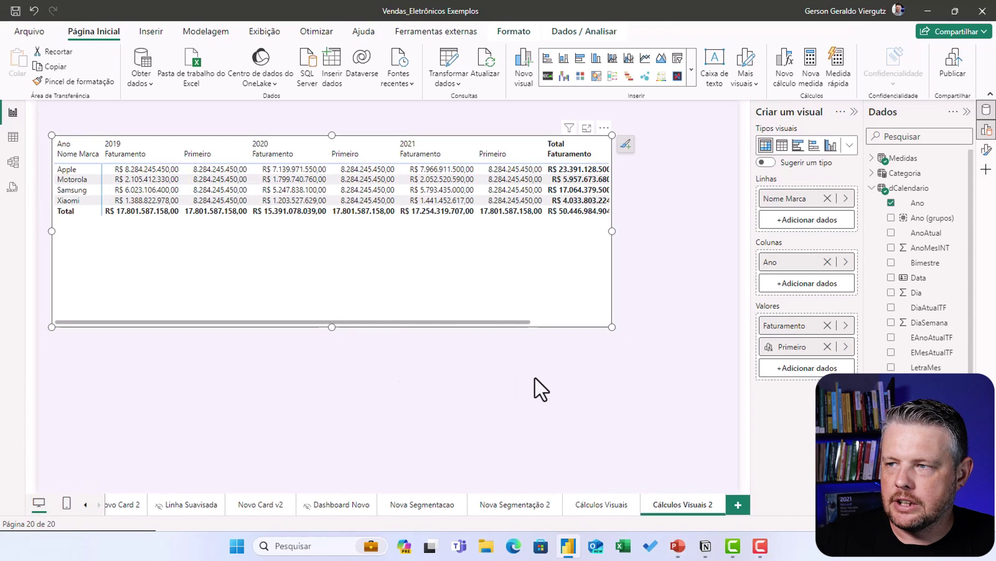
click(534, 377)
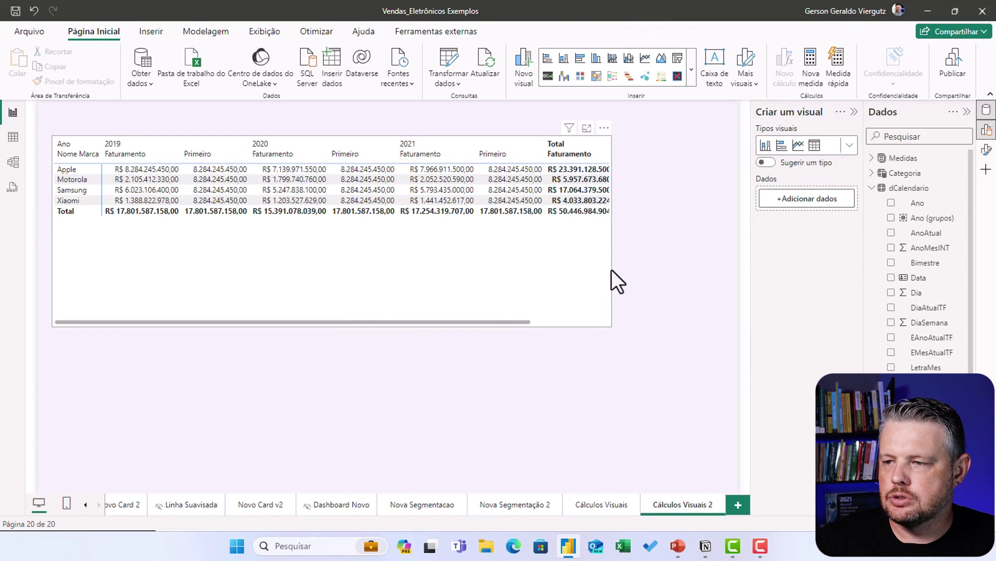
click(596, 502)
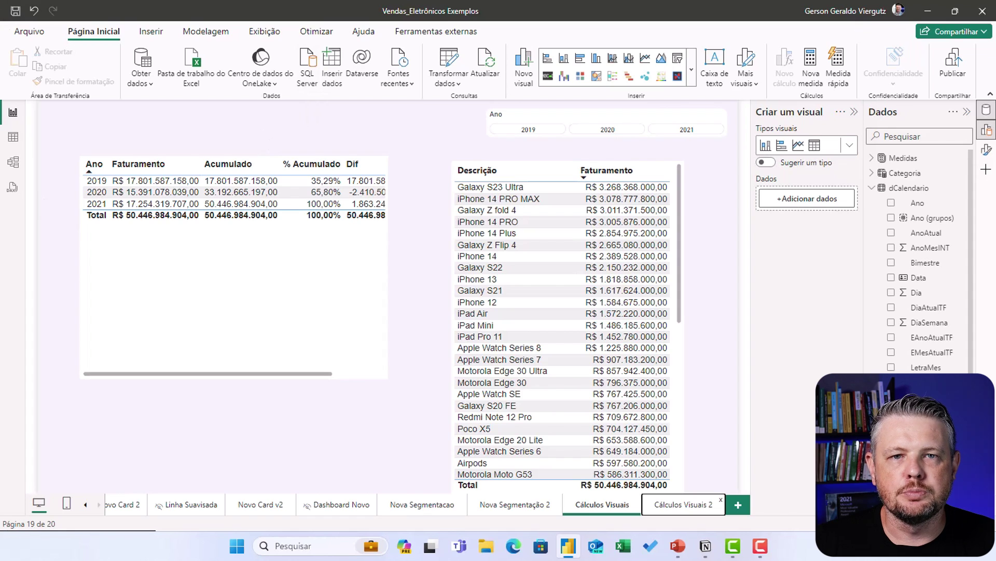
key(alt+Tab)
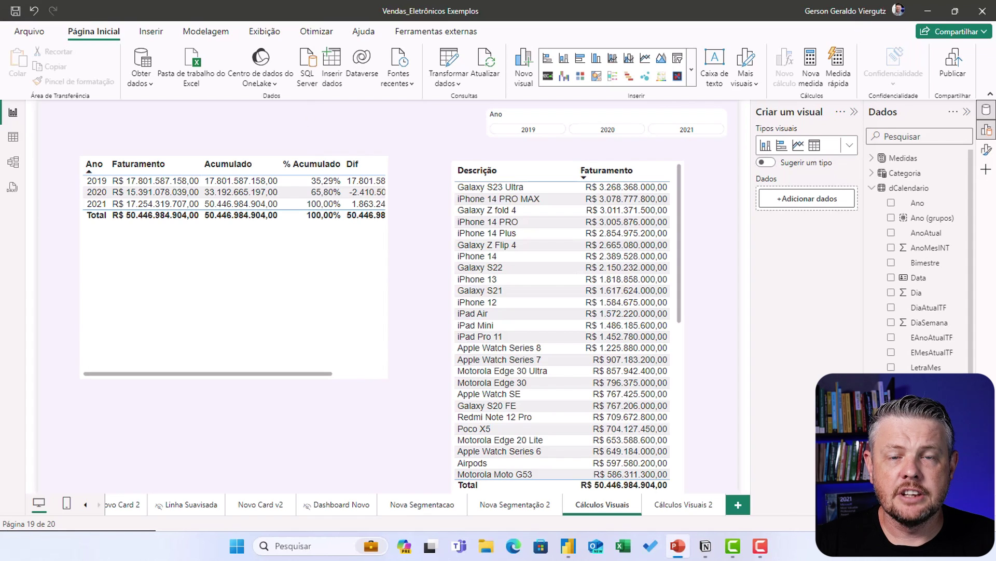